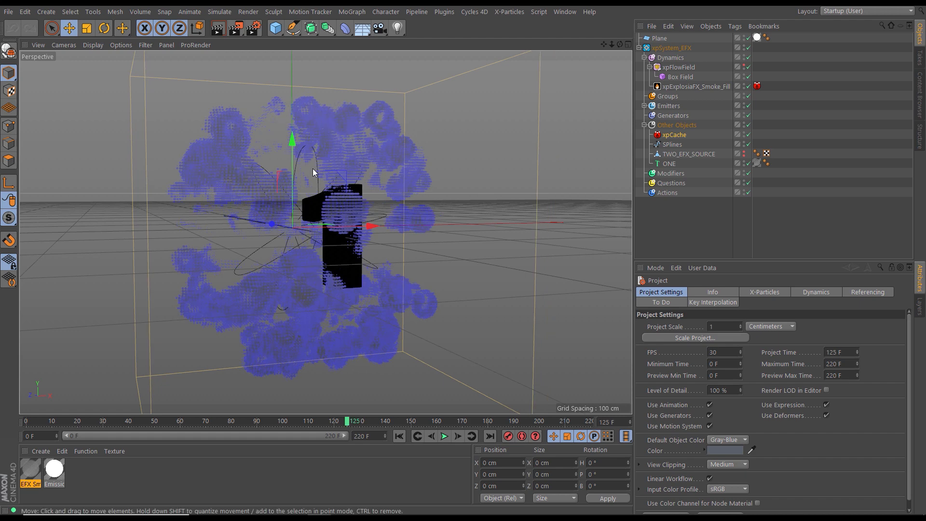
Open the Cycles 4D Real-Time Preview and place its window over the viewport with the number facing front.
mouse_move(316, 237)
alt+mouse_down()
mouse_move(230, 231)
mouse_move(319, 231)
alt+mouse_up()
alt+drag(364, 256, 410, 215)
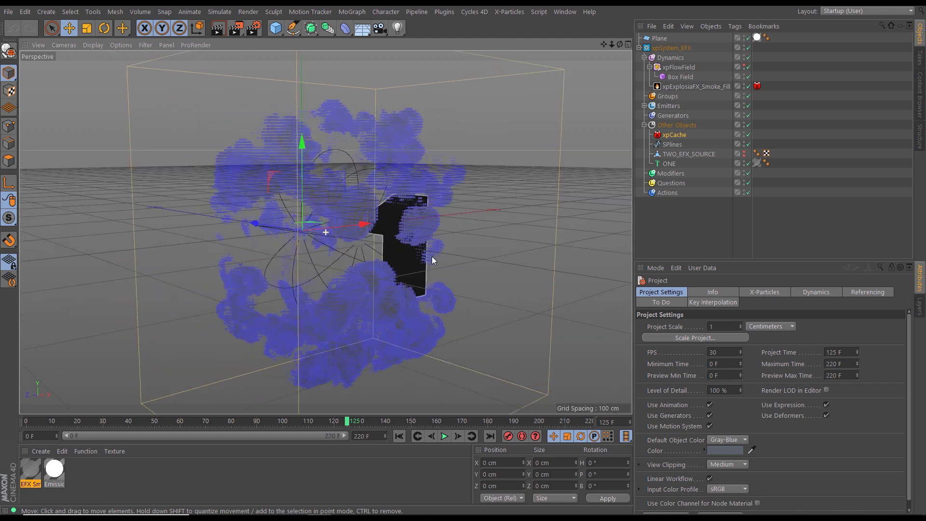
mouse_move(433, 257)
alt+mouse_down()
mouse_move(457, 255)
mouse_move(391, 248)
mouse_move(424, 242)
alt+mouse_up()
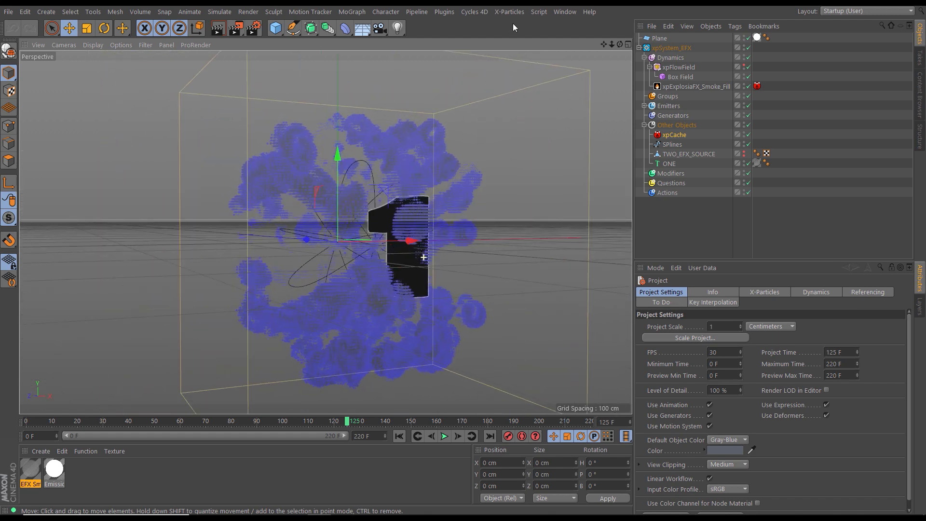
click(484, 13)
click(498, 98)
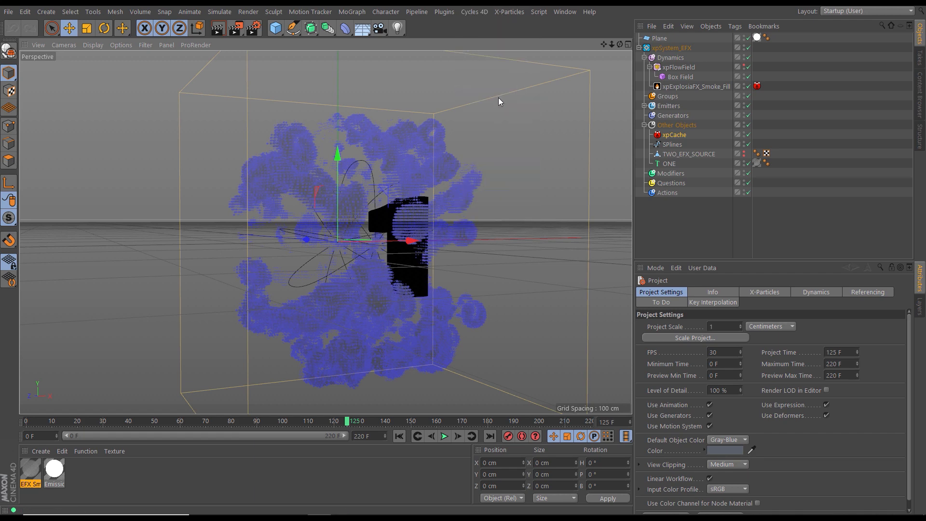
drag(508, 11, 650, 57)
alt+drag(219, 276, 317, 277)
drag(601, 55, 326, 66)
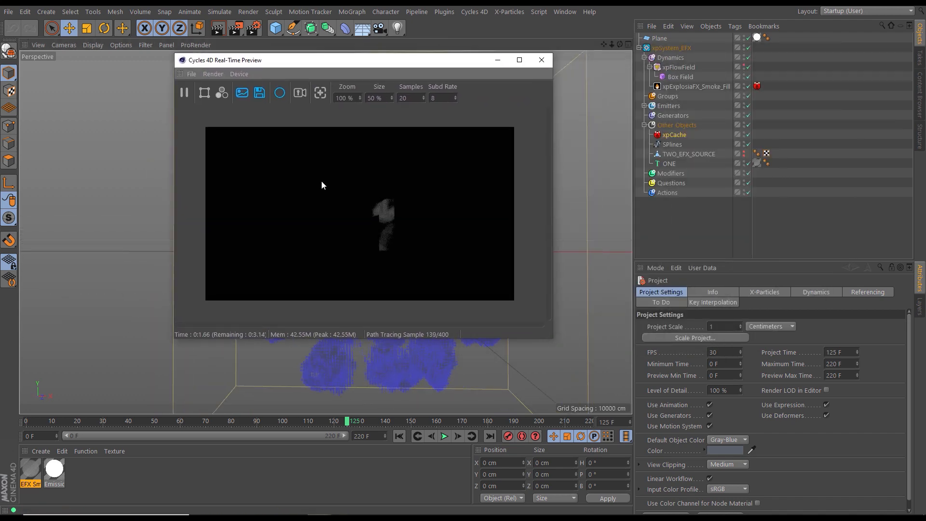
Examine the settings of the EFX Smoke Basic material, the xpExplosiaFX_Smoke_Fill object and the ONE text object.
click(36, 467)
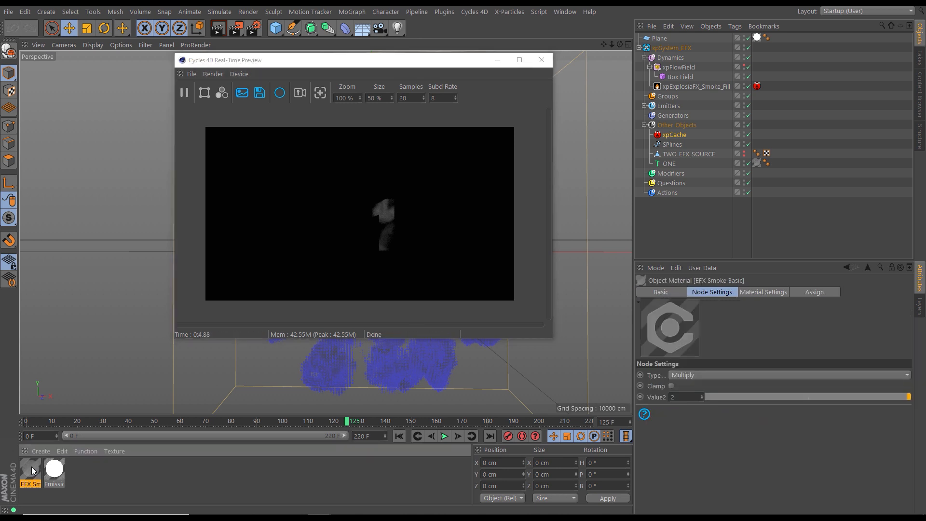
click(702, 86)
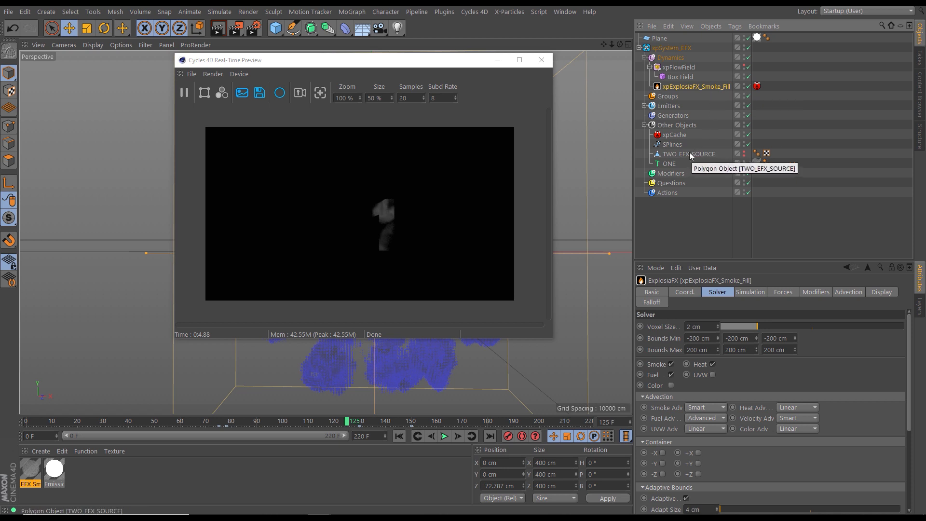
click(684, 164)
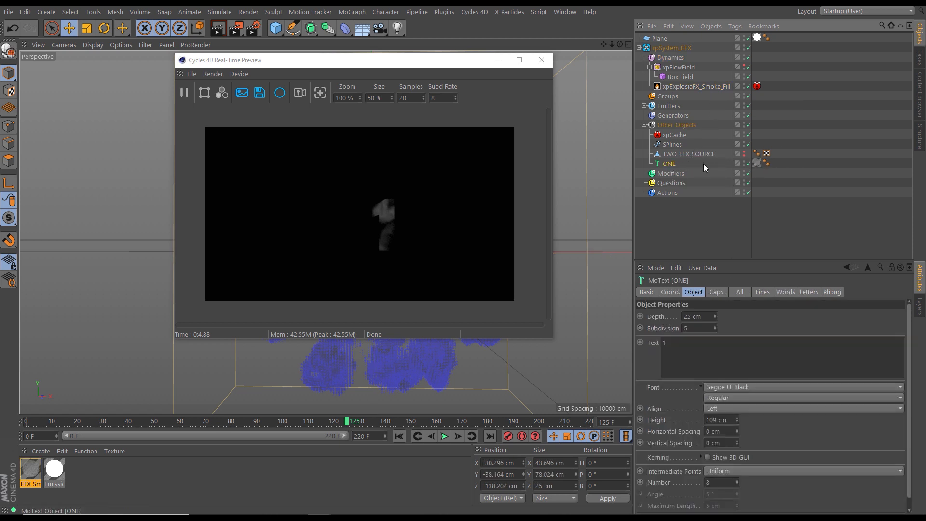
Inspect the Point Density Texture node of the EFX Smoke Basic material, then close the node editor and the render preview.
click(37, 474)
double_click(37, 474)
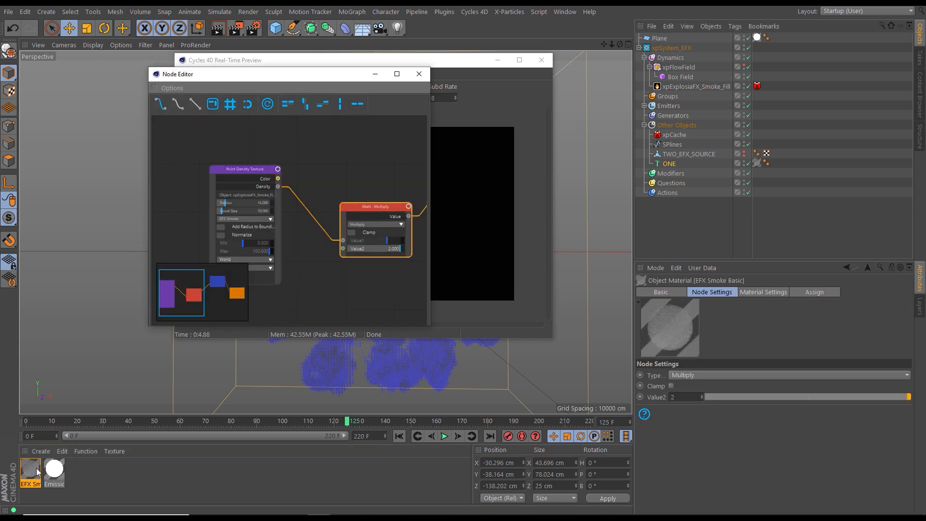
scroll(293, 223, up, 4)
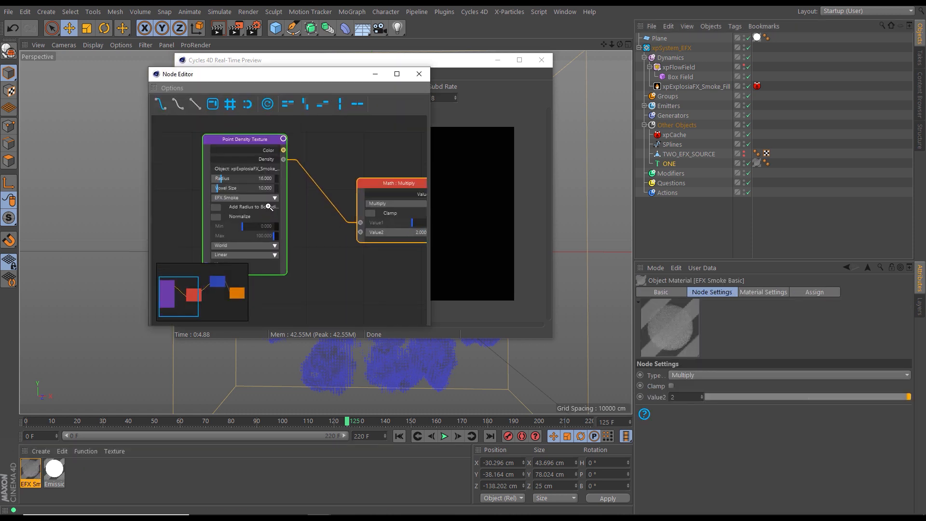
middle_drag(312, 212, 316, 215)
click(281, 141)
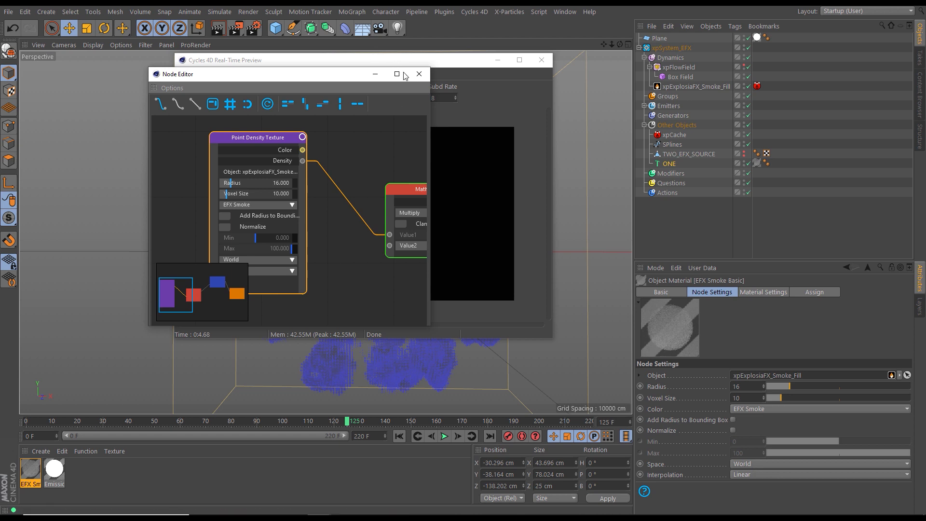
click(420, 74)
click(541, 60)
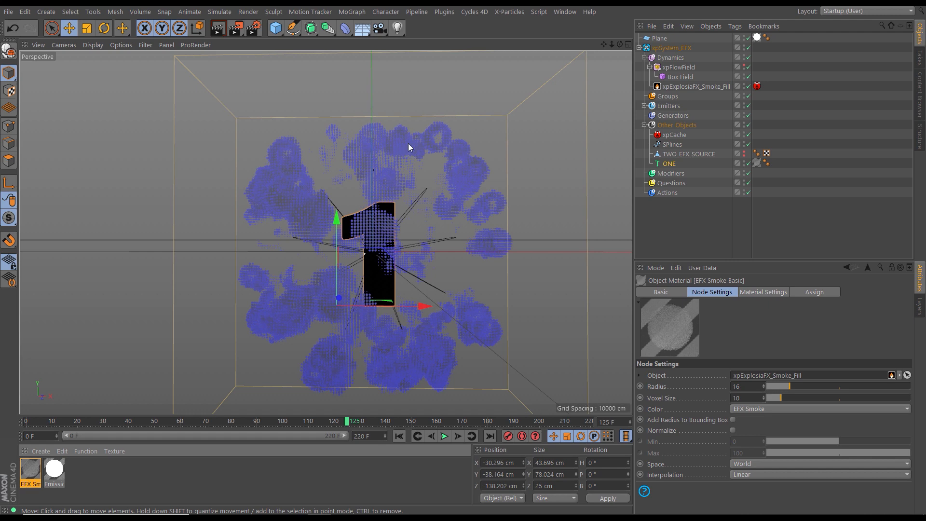
Play the smoke animation up to frame 143 in a reopened real-time preview, then close the preview.
click(474, 11)
click(493, 96)
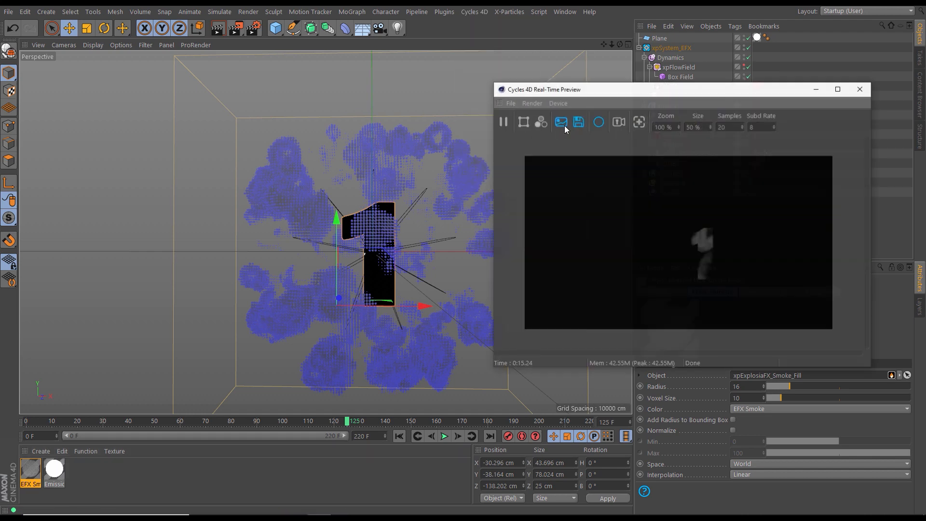
click(445, 436)
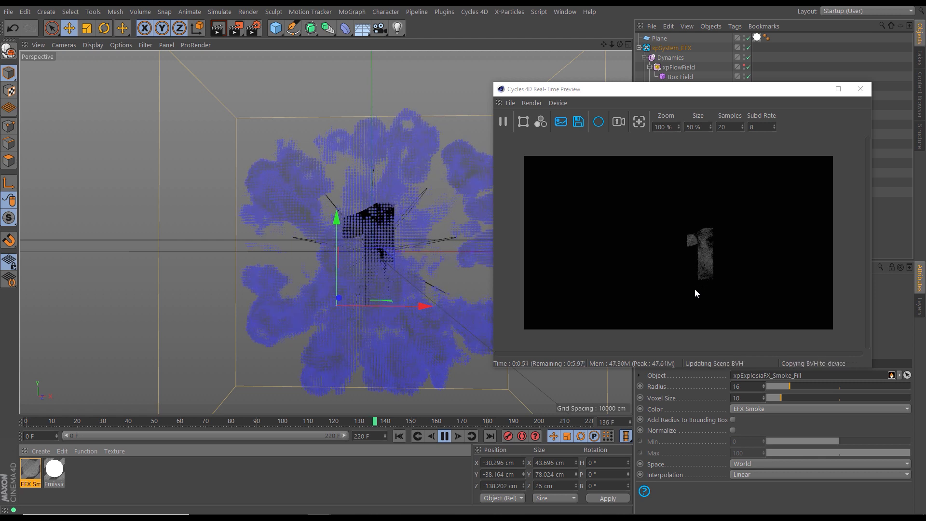
click(445, 438)
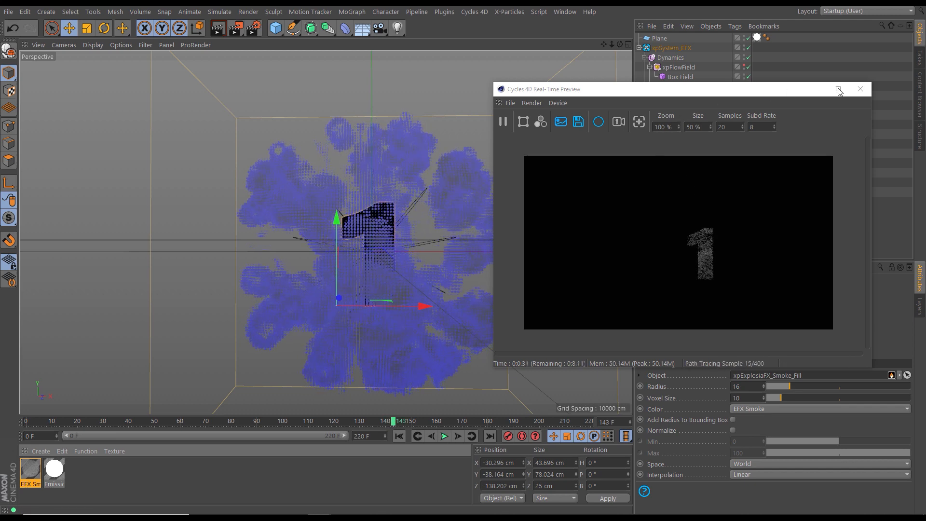
click(860, 89)
Collapse the xpSystem_EFX hierarchy and delete the Plane object from the scene.
click(639, 47)
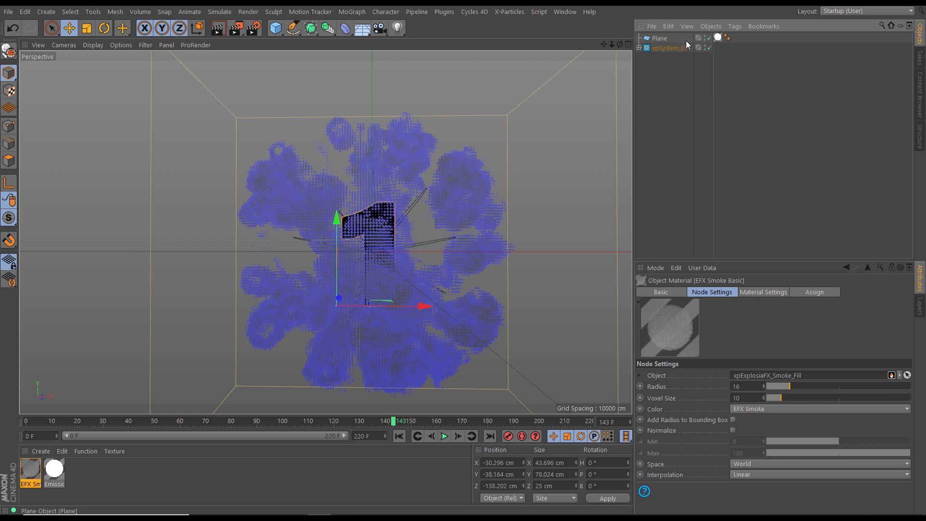
click(660, 38)
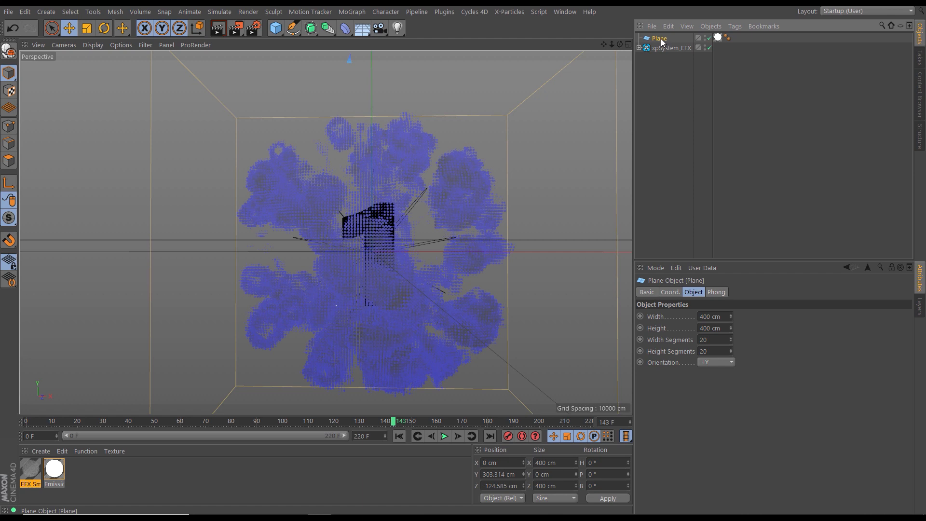
key(Delete)
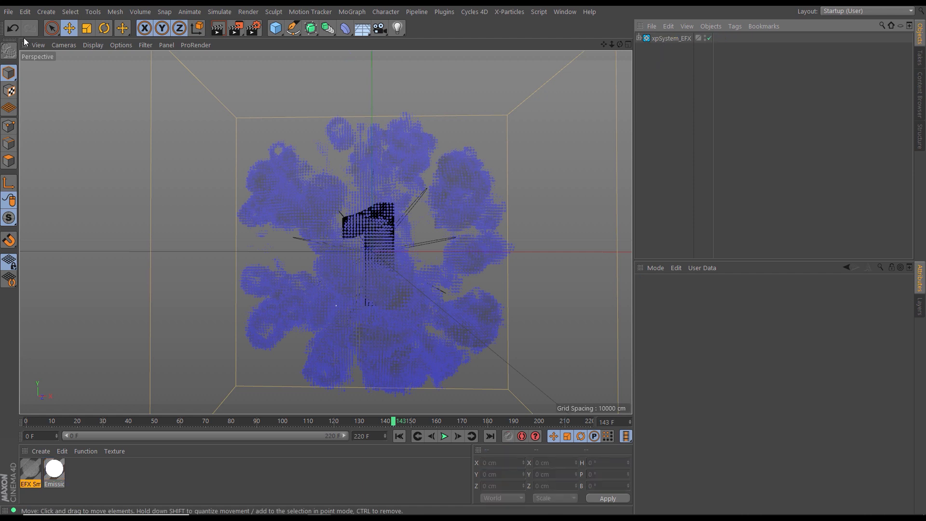
Open the project XP_Countdown_654_combined_v13_RenderSettings.c4d from the XP_Countdown_654_combined folder in XP_Countdown_RENDER_BUILDS.
click(10, 13)
click(29, 33)
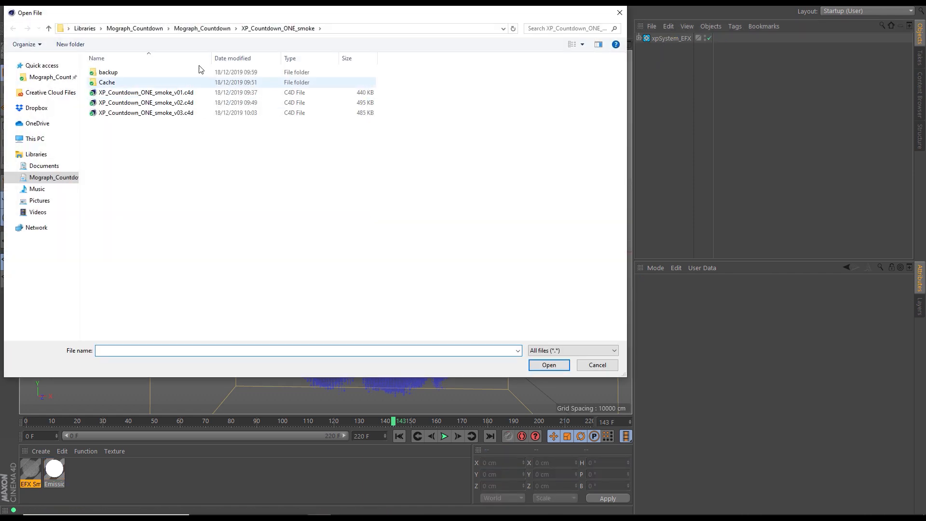
click(205, 28)
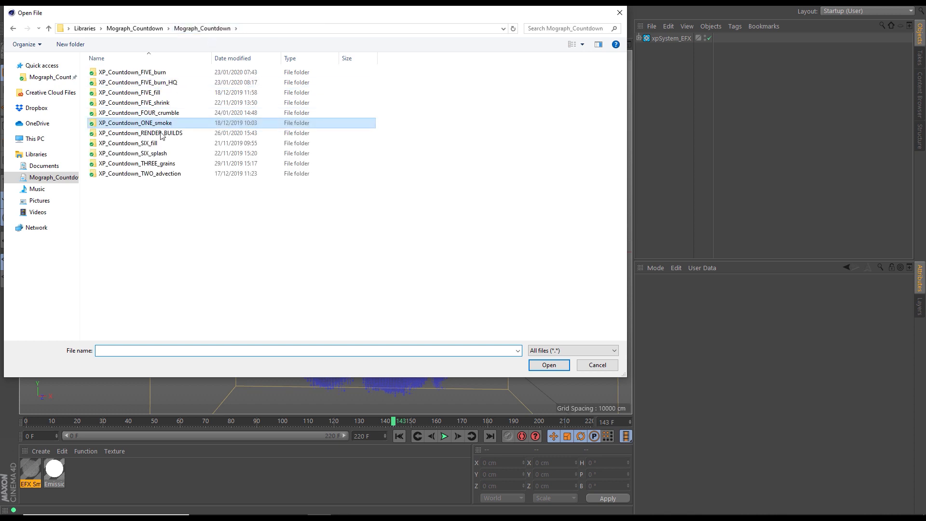
click(155, 133)
double_click(155, 133)
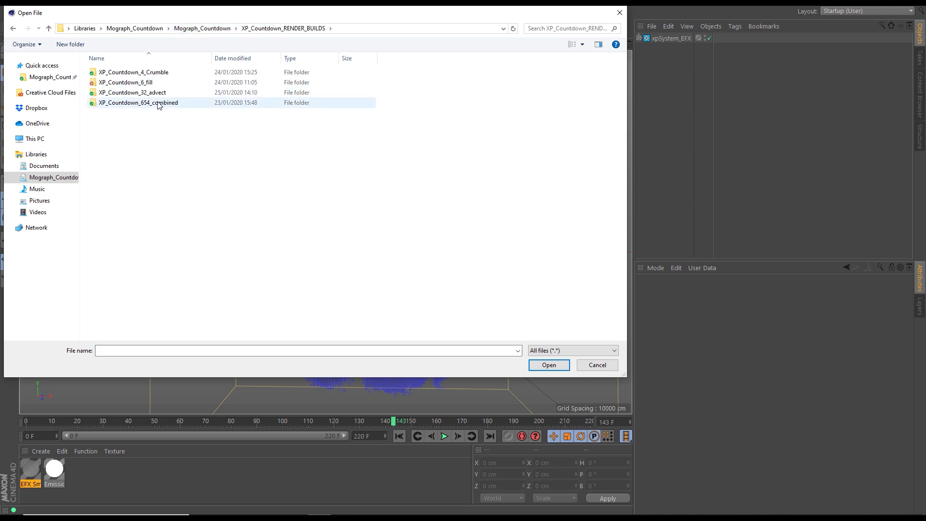
click(156, 105)
double_click(157, 104)
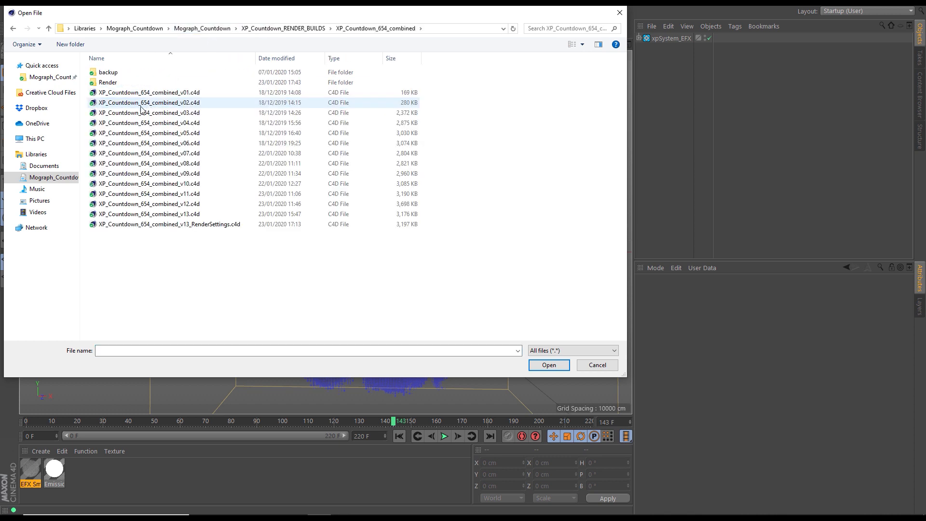
click(189, 225)
click(549, 365)
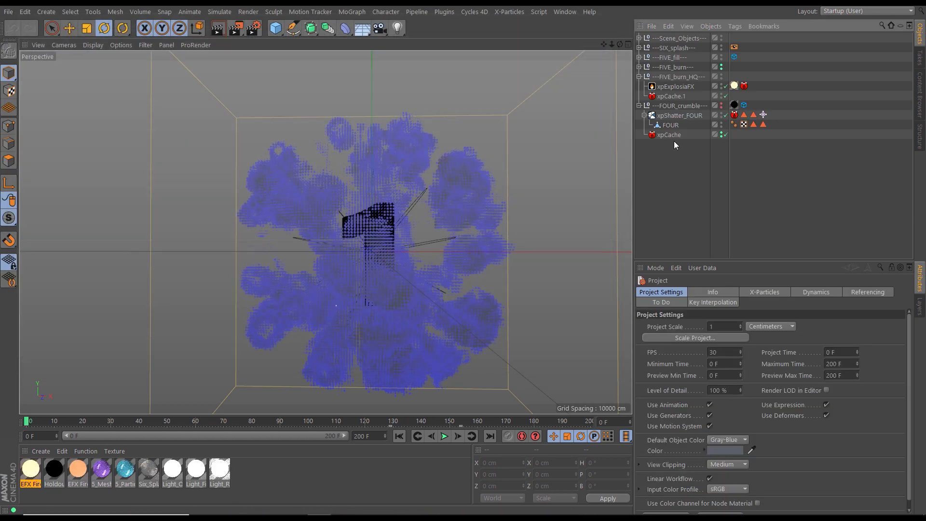
Copy the Scene_Objects null from the combined project into XP_Countdown_ONE_smoke_v03.c4d.
click(669, 38)
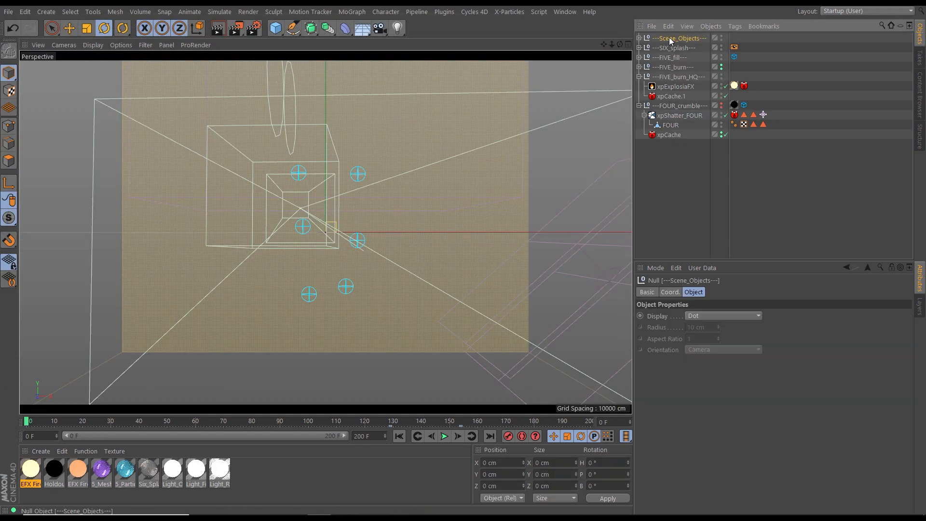
click(639, 38)
click(639, 38)
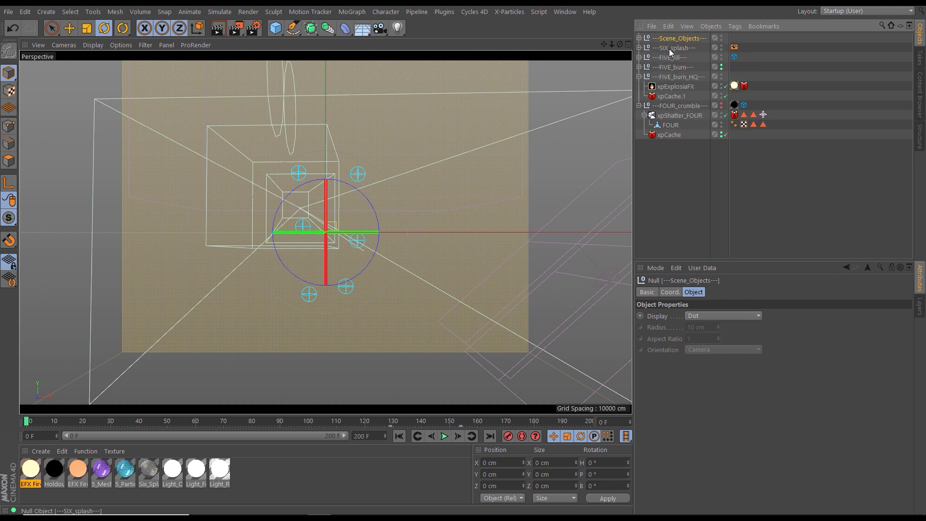
click(558, 13)
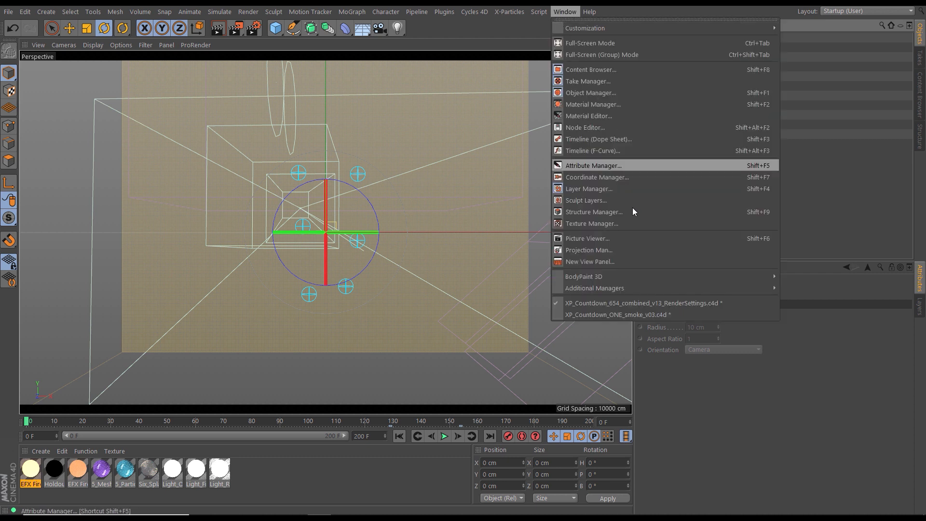
click(620, 315)
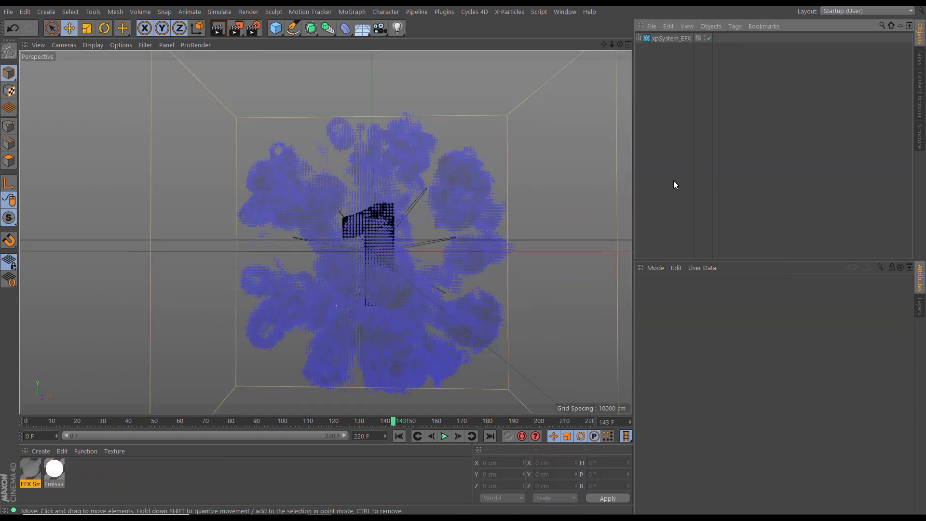
key(ctrl+v)
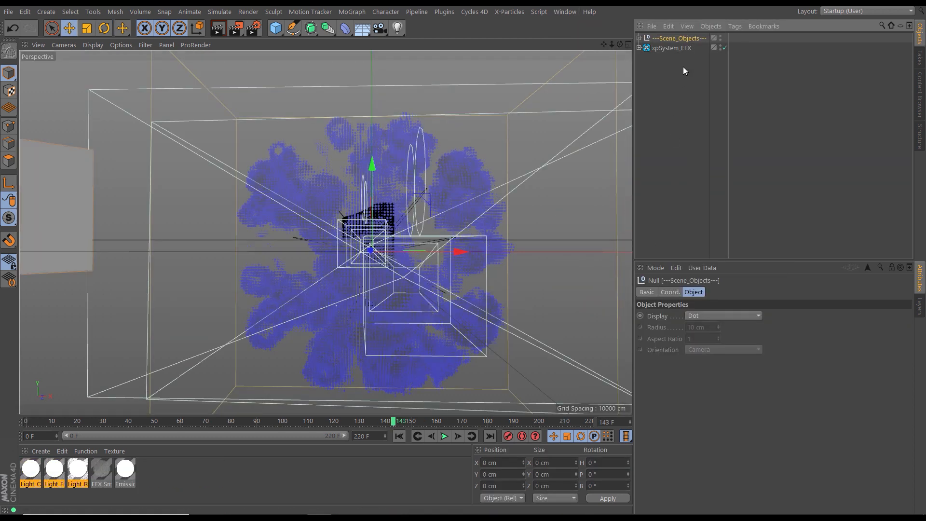
Look through the Camera inside Scene_Objects and expand the xpSystem_EFX hierarchy.
click(639, 37)
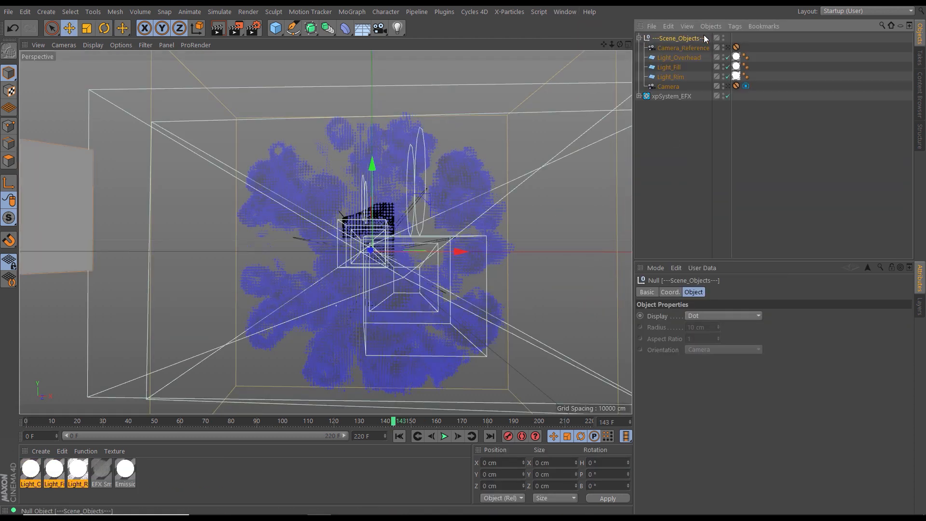
click(728, 86)
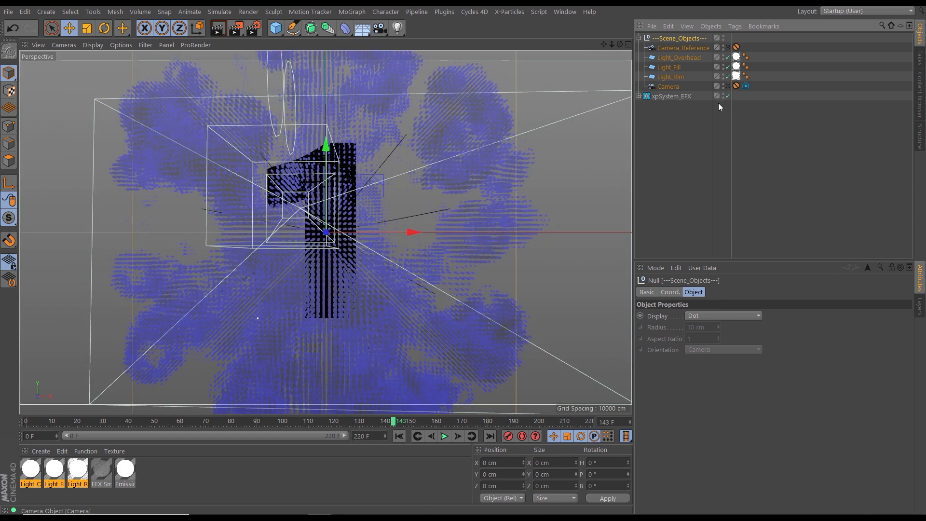
click(639, 96)
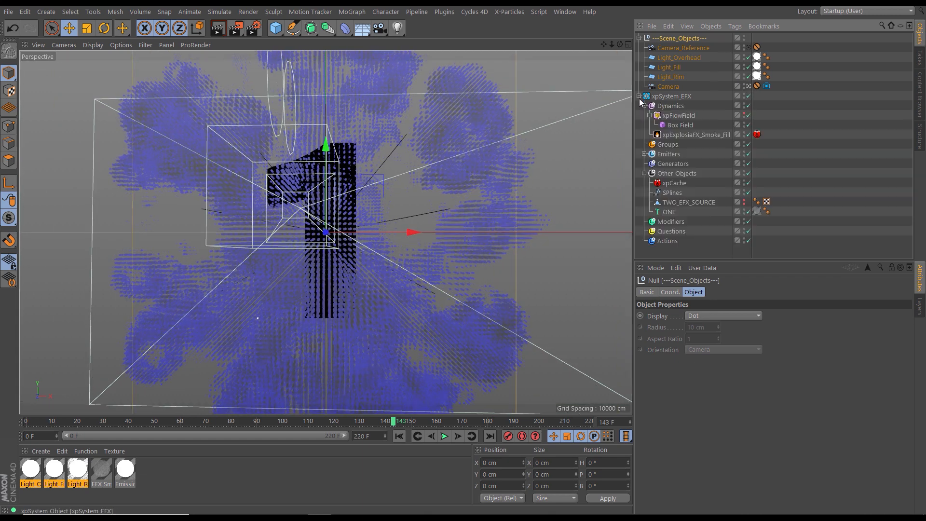
Switch the interface to the Cycles_Tut (User) layout and widen the render preview at the node editor's expense.
click(839, 13)
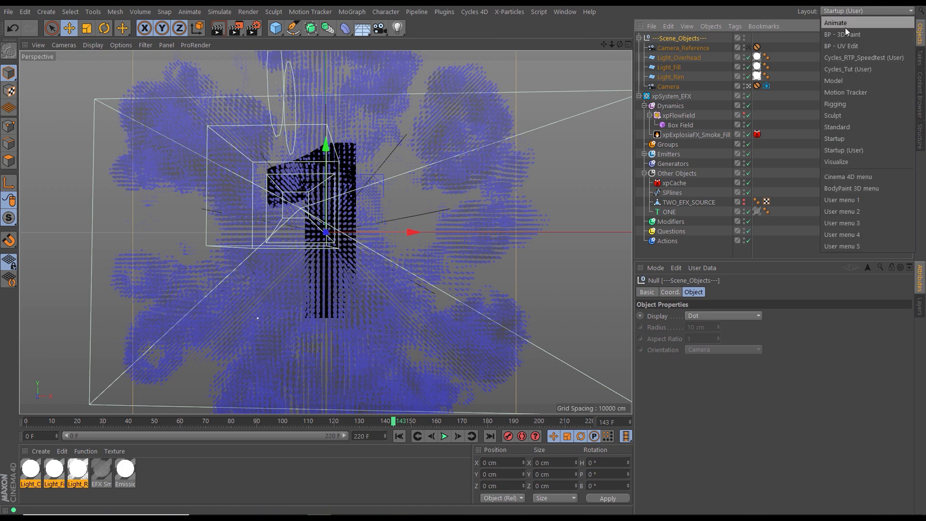
click(837, 68)
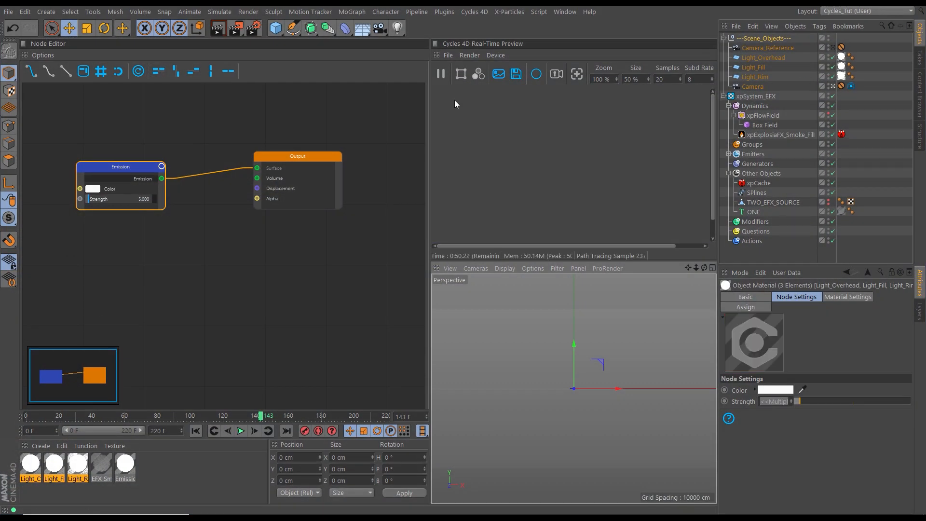
drag(427, 169, 349, 176)
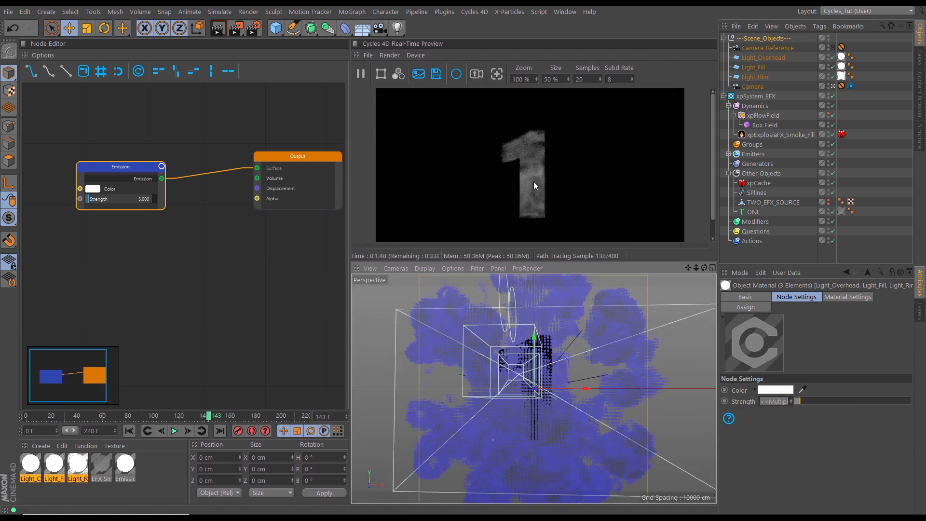
Inspect the EFX Smoke Basic material's node network and delete its Volume Scatter node.
click(102, 464)
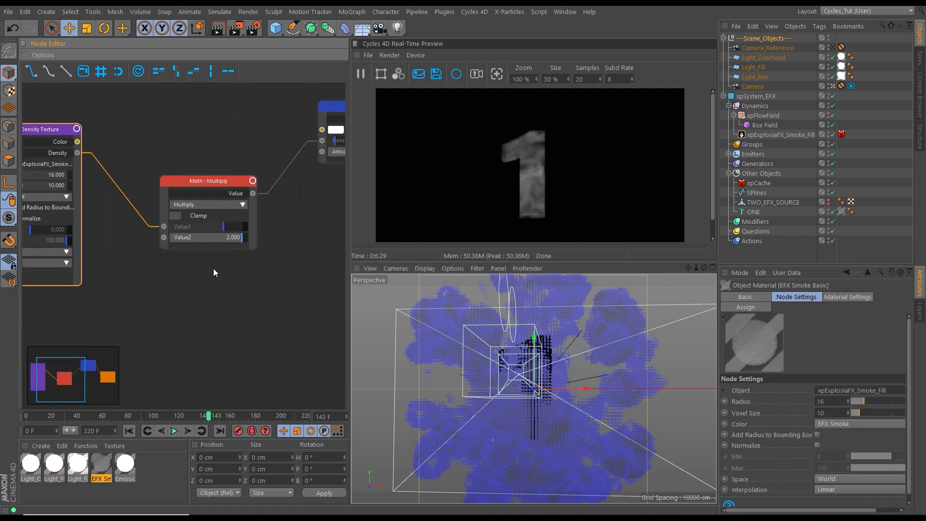
scroll(222, 273, down, 1)
mouse_move(246, 273)
middle_down()
mouse_move(227, 267)
mouse_move(254, 272)
middle_up()
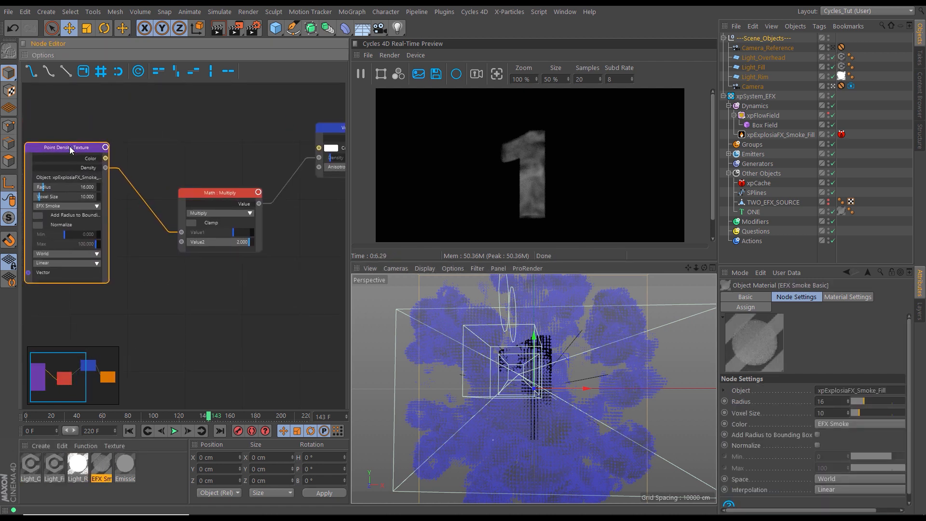
middle_drag(298, 245, 147, 260)
click(195, 145)
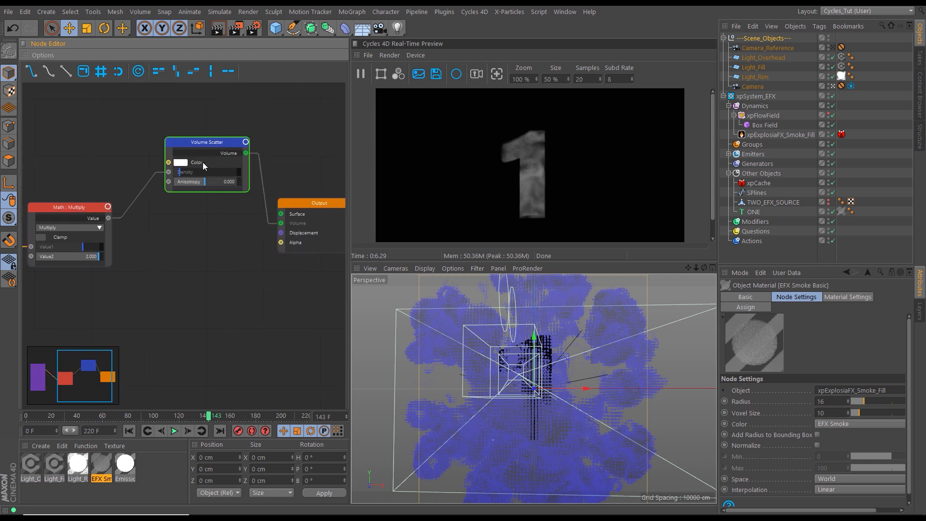
click(203, 163)
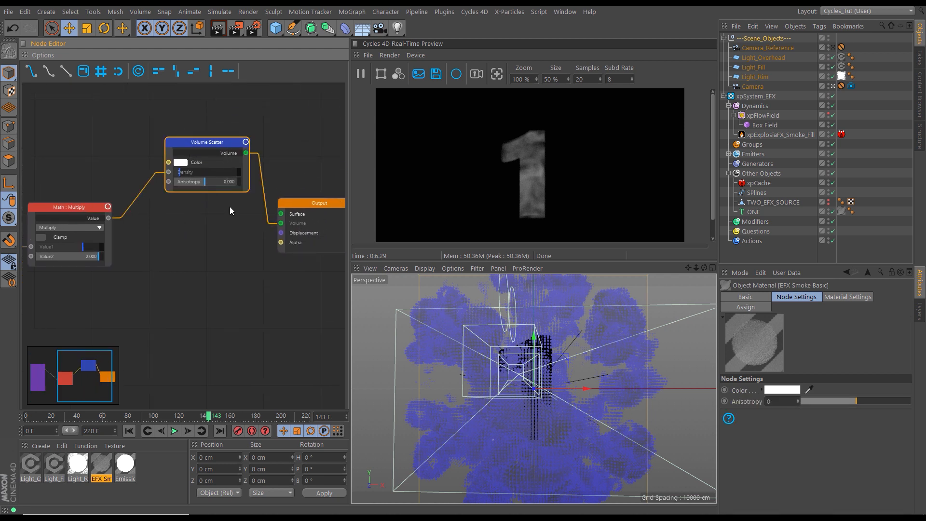
key(Delete)
Add a Principled Volume shader, feeding its Density from Math: Multiply and connecting its Volume output to the Output node's Volume.
right_click(179, 226)
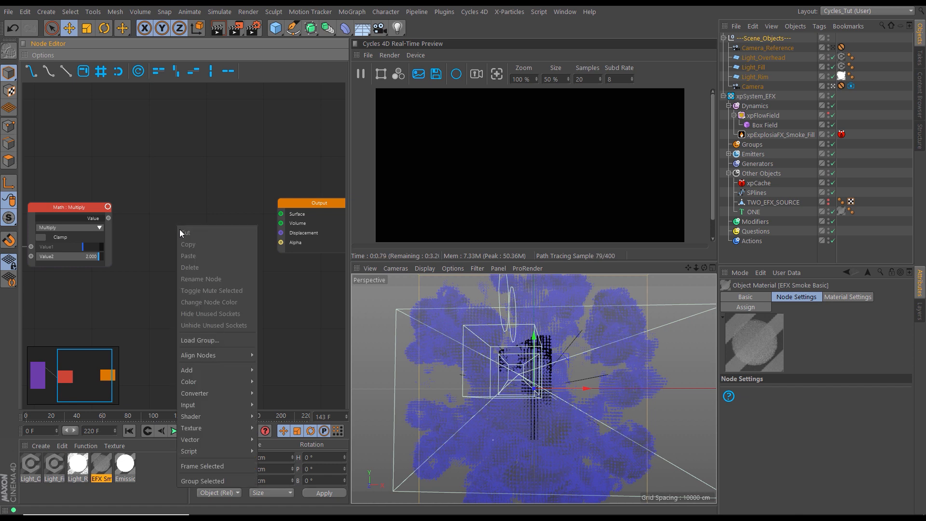
mouse_move(224, 417)
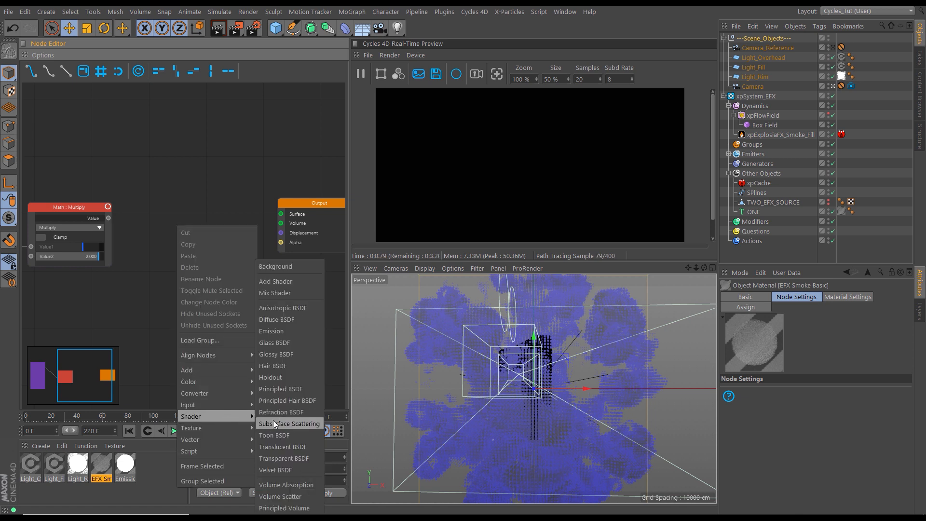
click(286, 508)
drag(214, 234, 187, 169)
drag(108, 218, 153, 192)
drag(230, 173, 280, 223)
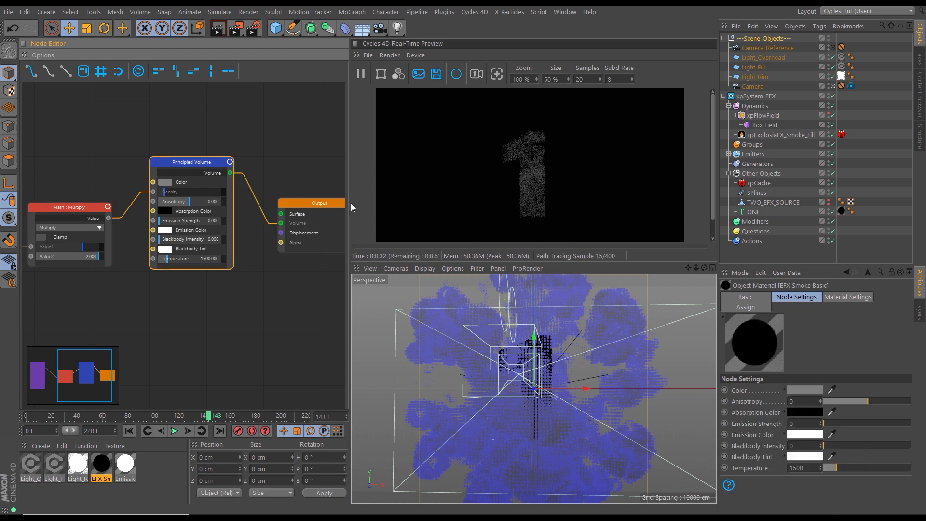
Set the Principled Volume's Color to bright green with H 119°, S 100% and V 89%.
middle_drag(184, 314, 271, 296)
scroll(272, 305, down, 1)
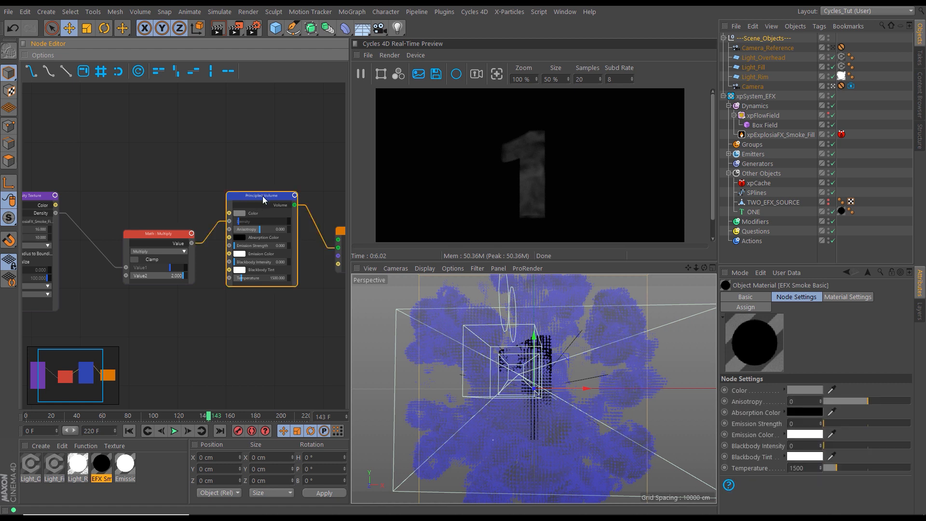
click(786, 390)
click(854, 416)
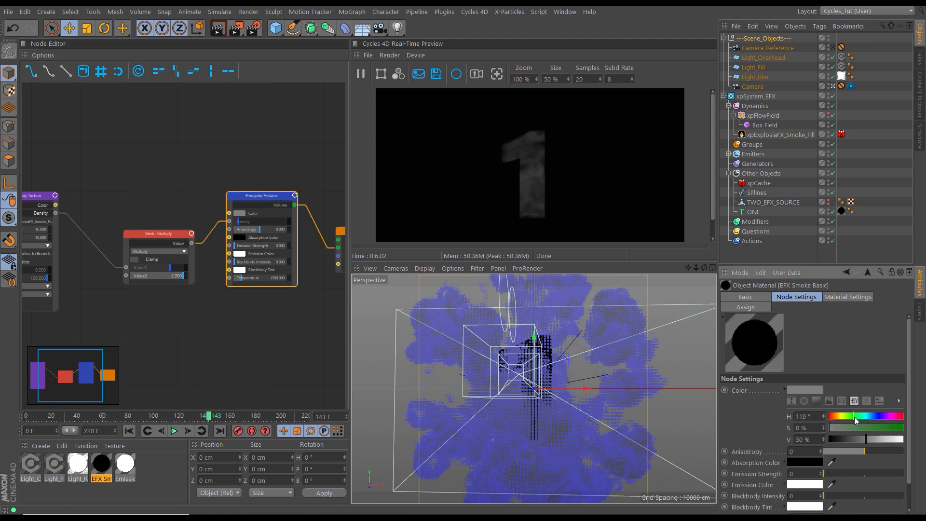
drag(893, 427, 903, 427)
click(897, 440)
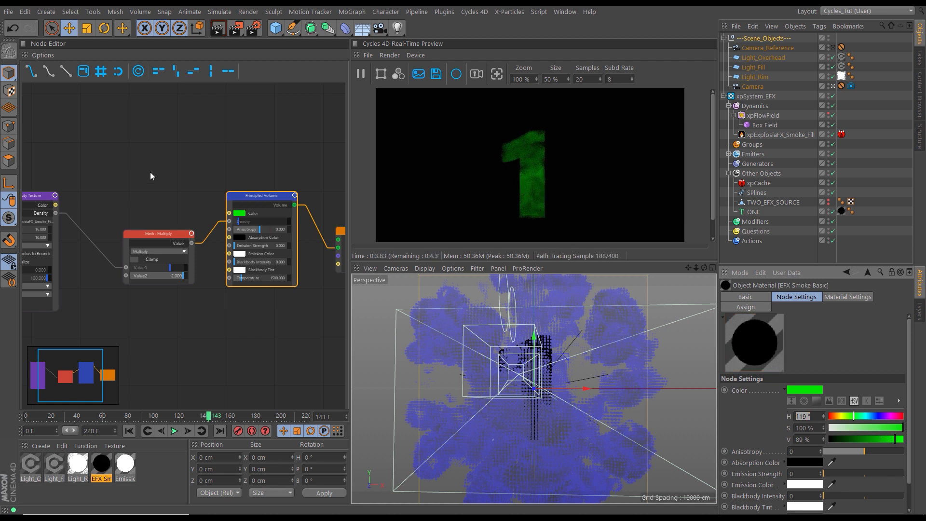
Preview the Point Density Texture's Density output, and add a Color Ramp with its Fac driven by that Density.
drag(43, 194, 43, 175)
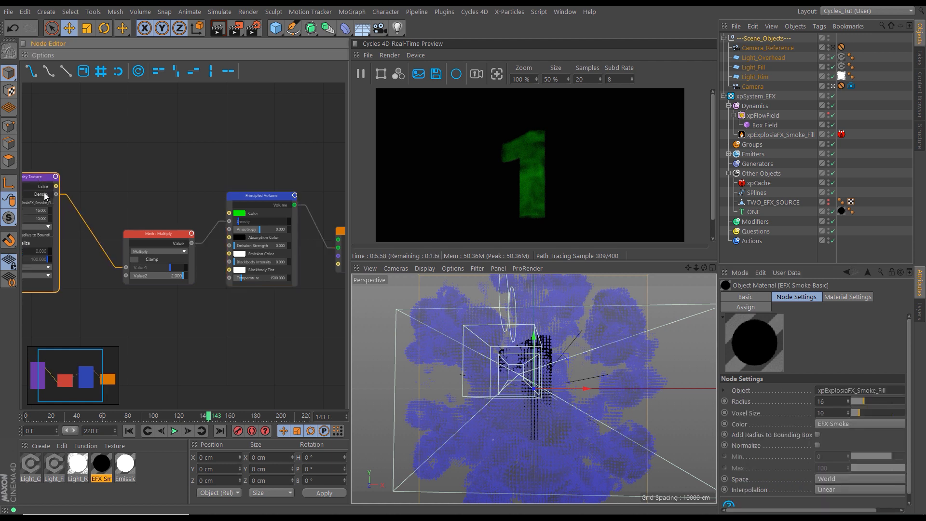
double_click(45, 194)
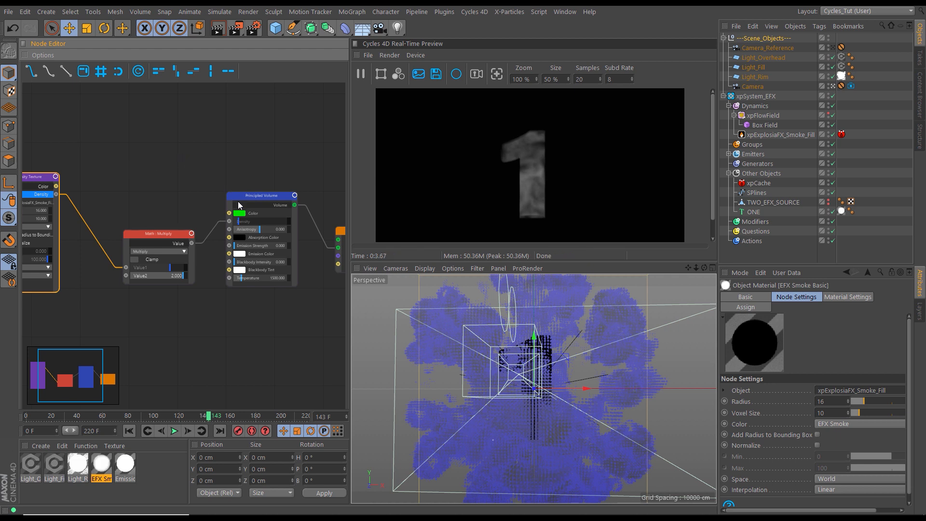
right_click(122, 175)
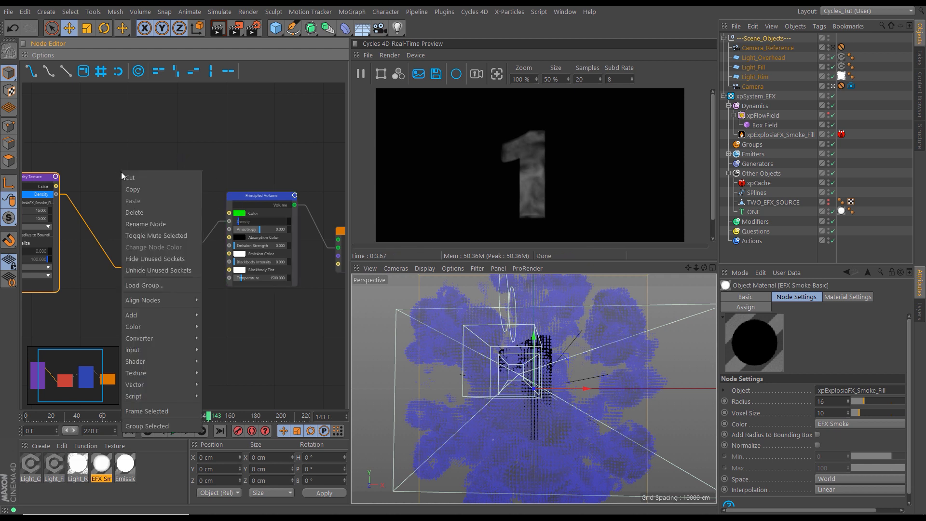
mouse_move(158, 304)
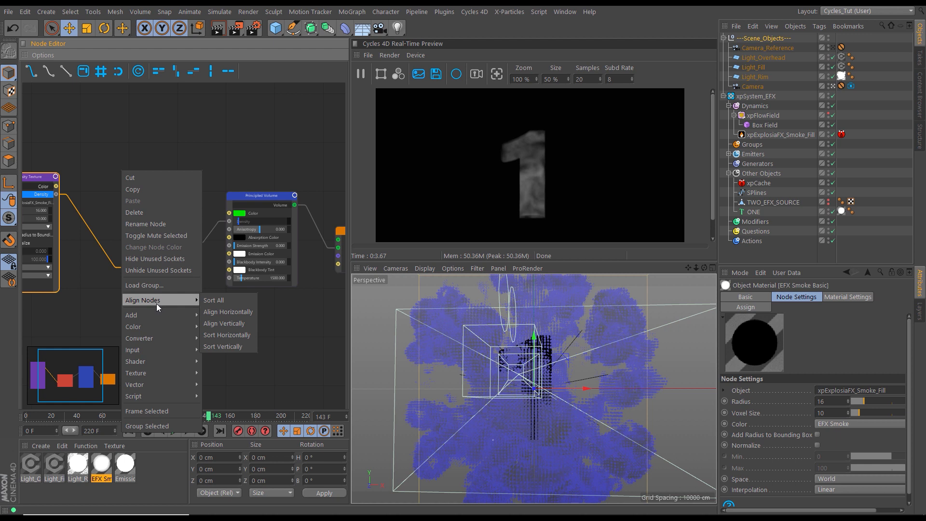
mouse_move(159, 327)
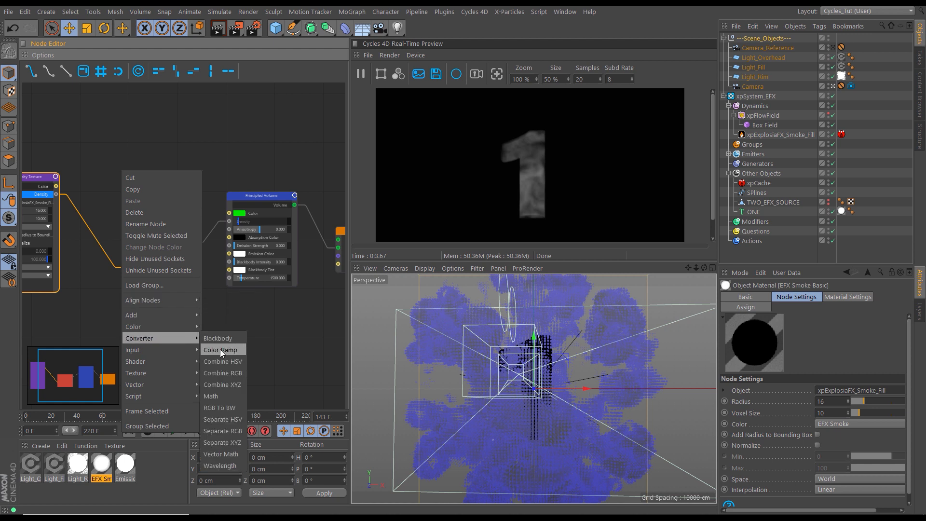
click(220, 349)
drag(152, 171, 140, 153)
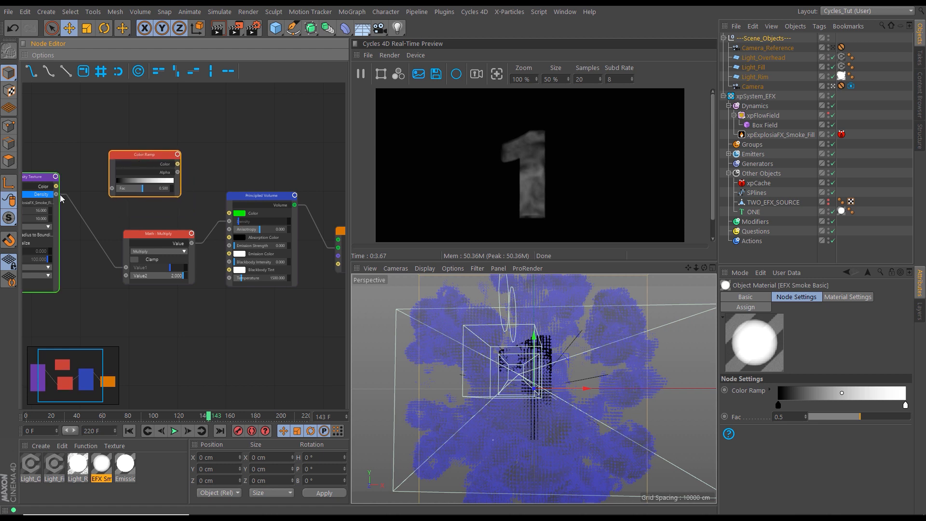
drag(56, 194, 93, 181)
drag(89, 192, 112, 188)
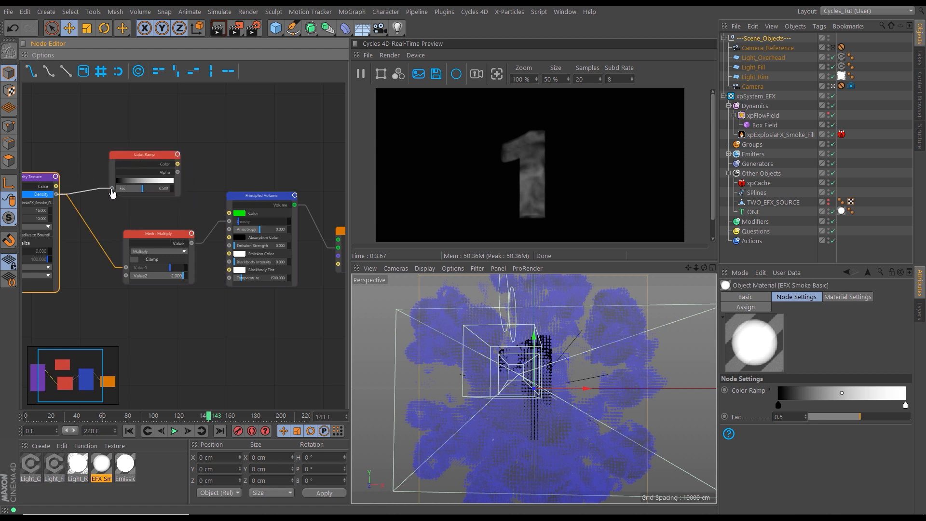
Preview the Color Ramp's Color output and connect it to the Principled Volume's Color.
click(164, 166)
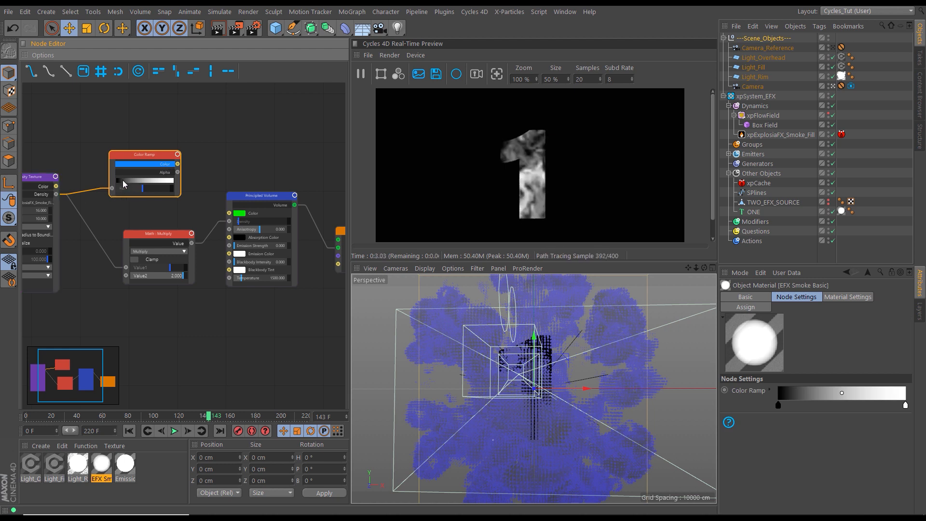
click(176, 165)
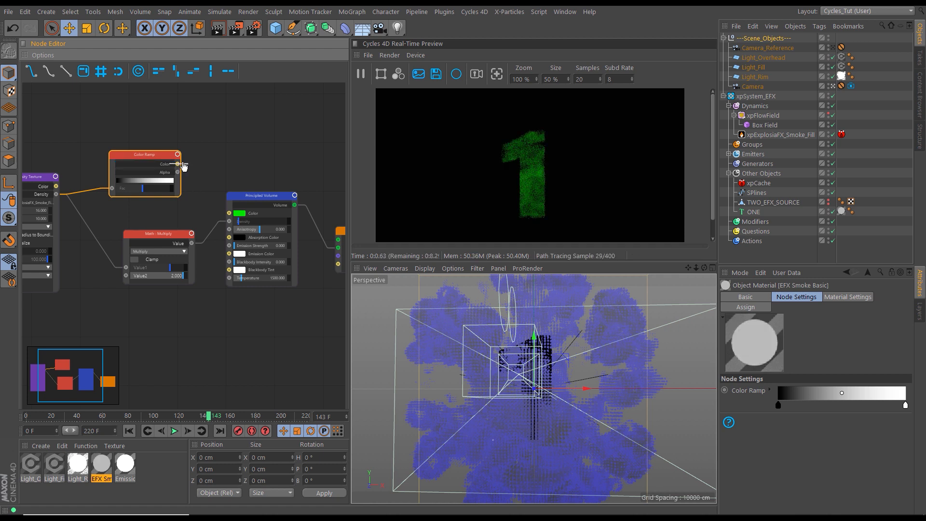
drag(178, 164, 229, 213)
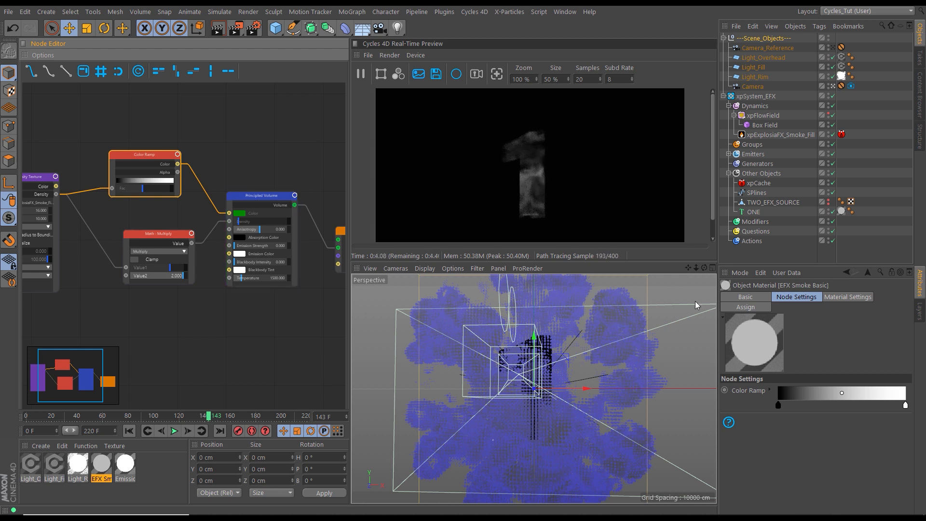
Shift the Color Ramp's bias to about 6% and set its white end knot to green with H 125°, S 64% and V 81%.
drag(841, 393, 787, 398)
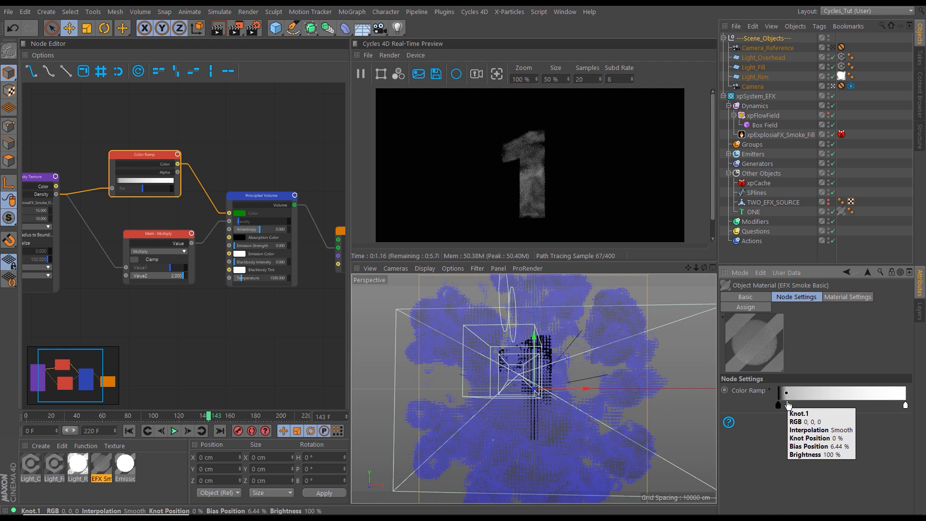
click(906, 408)
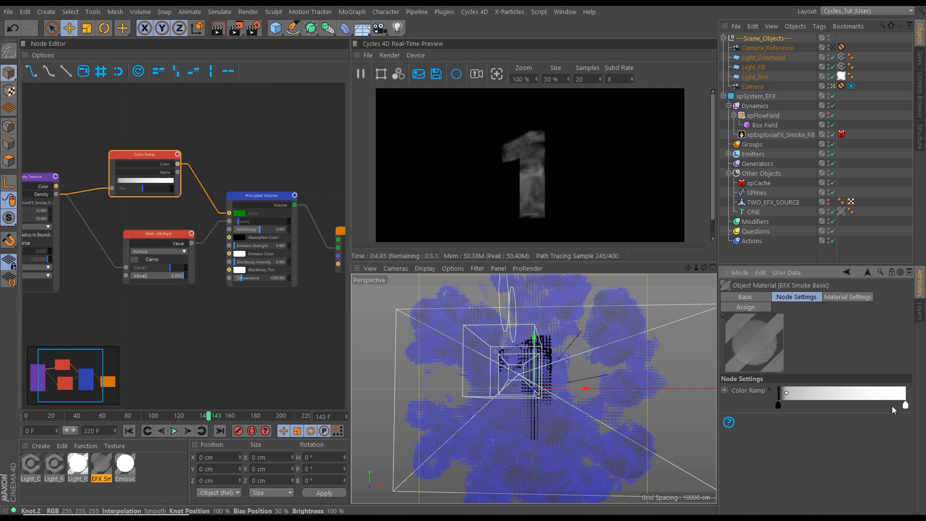
click(769, 388)
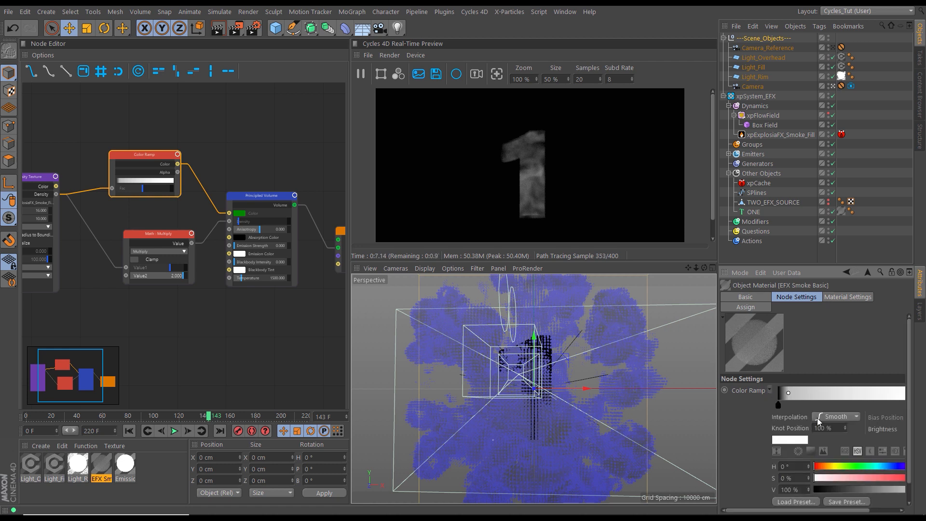
click(858, 466)
click(897, 478)
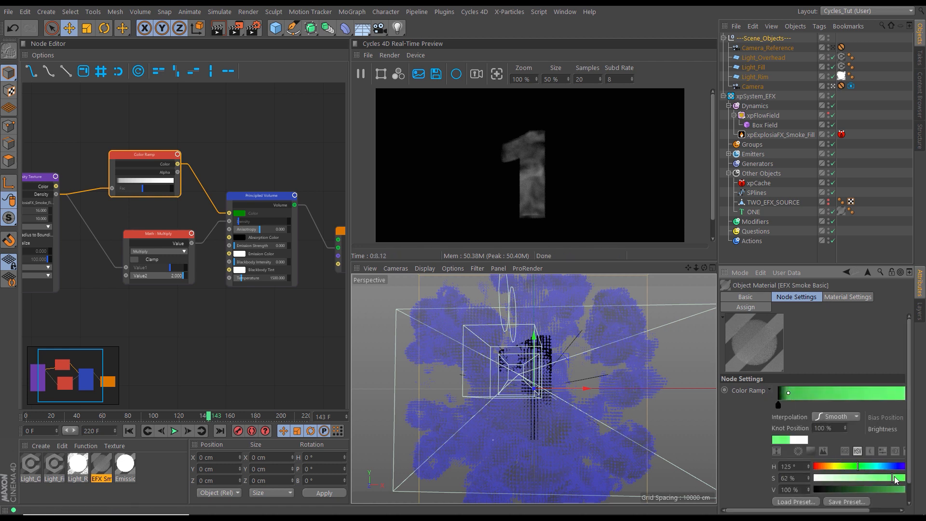
drag(903, 489, 911, 490)
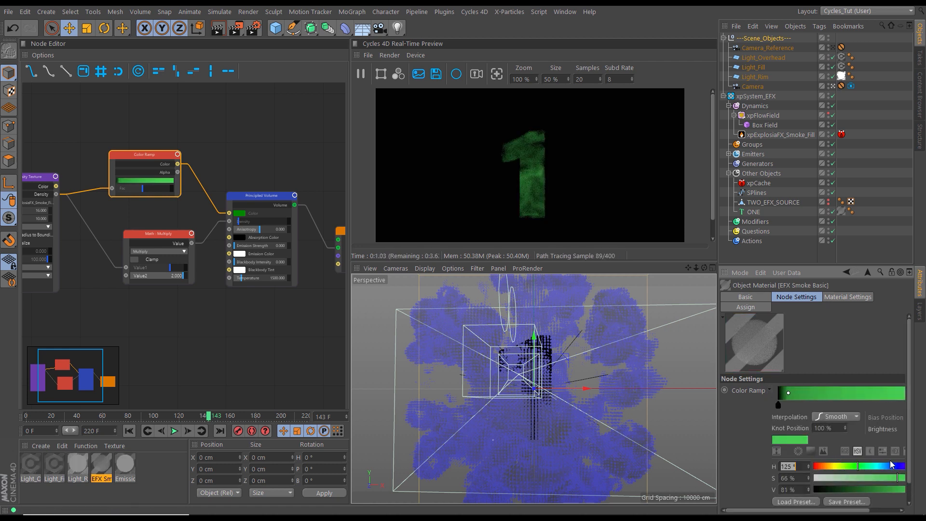
click(893, 477)
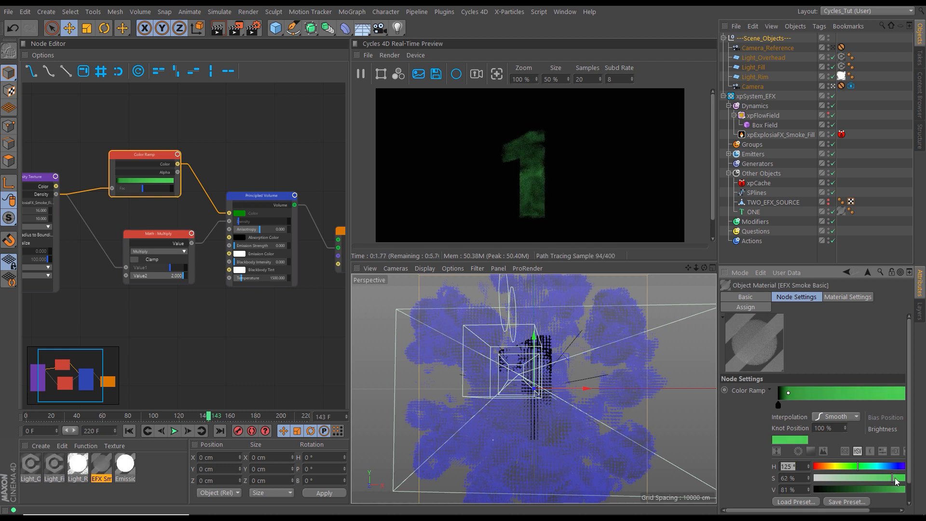
click(895, 479)
Compare the render with the Color Ramp muted and disconnected, and reconnect its Color to the Principled Volume's Color.
click(178, 154)
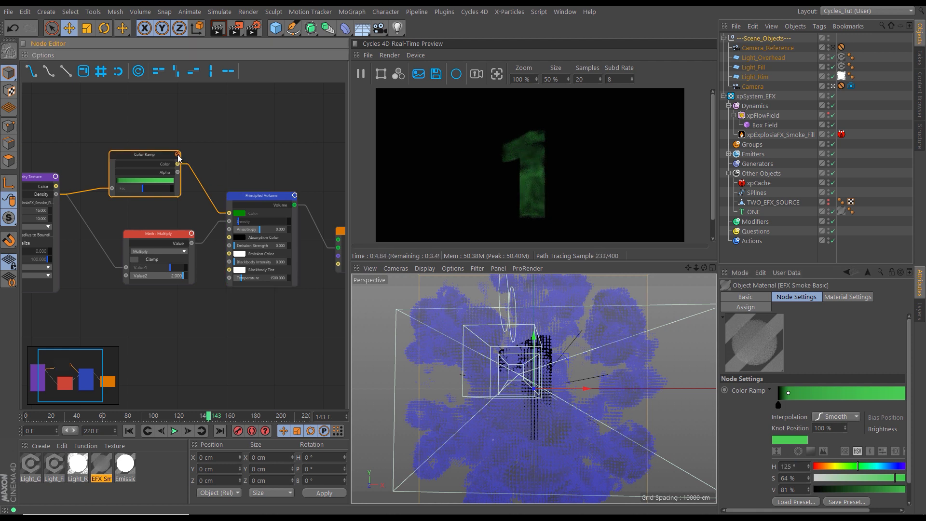
click(178, 155)
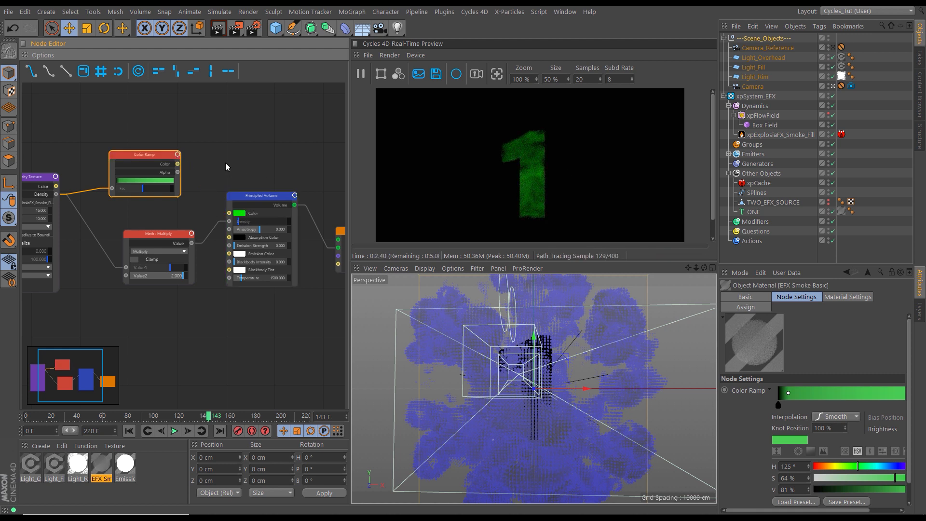
drag(178, 164, 226, 216)
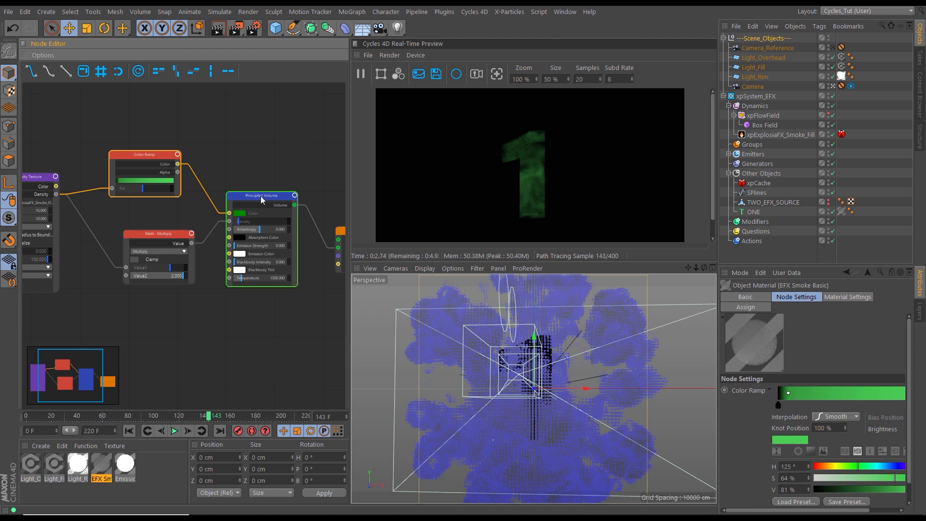
Insert a copy of the Math: Multiply node between the point density and the Color Ramp, with Value2 set to 5.
drag(261, 196, 277, 198)
drag(144, 157, 187, 109)
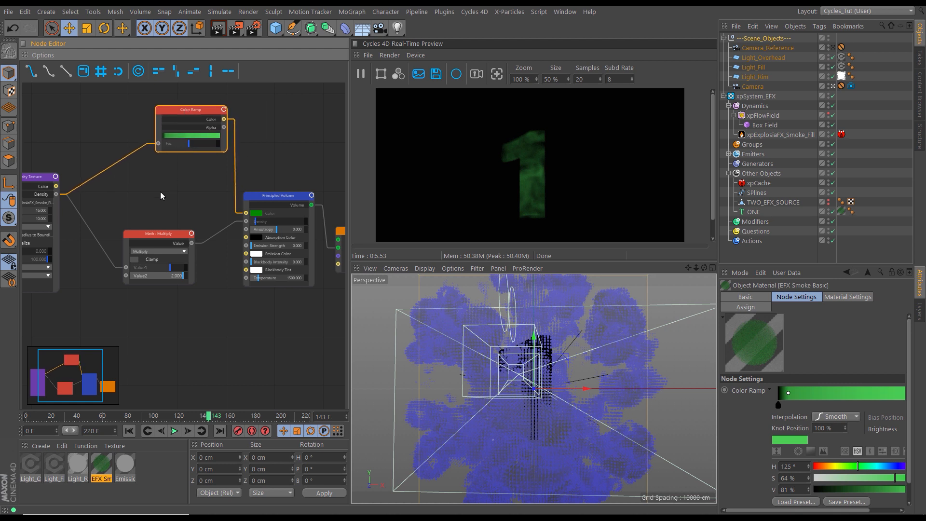
drag(163, 243, 97, 127)
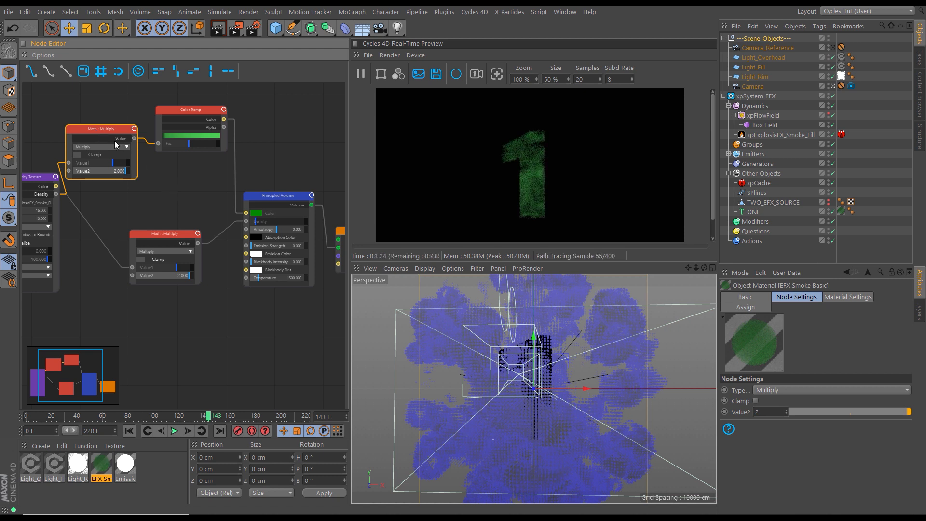
drag(768, 412, 747, 417)
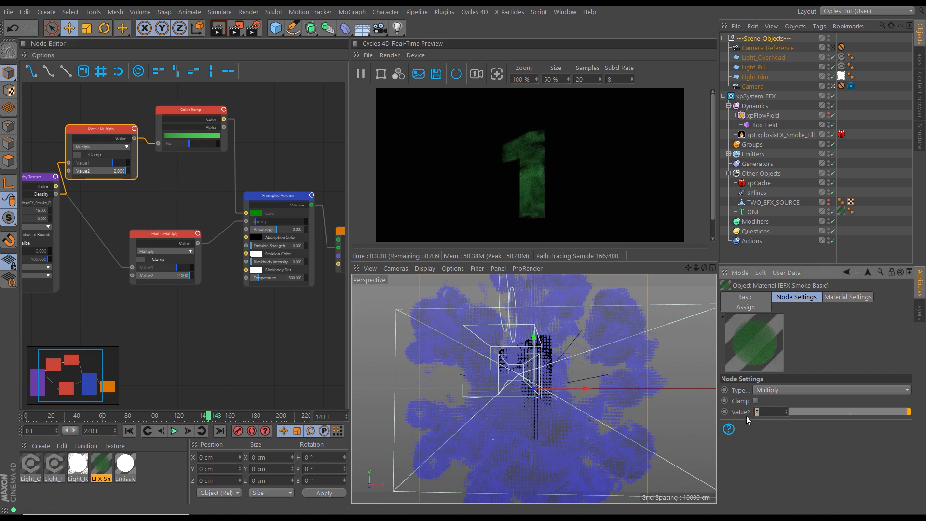
text(5)
key(Return)
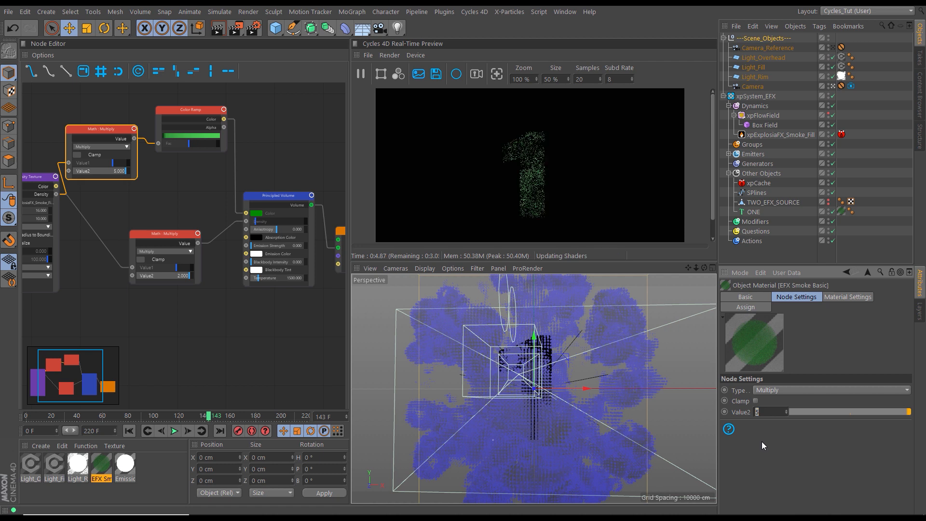
Move the Color Ramp's bias to just below the middle of the gradient and adjust the node's placement.
click(203, 112)
drag(788, 393, 834, 397)
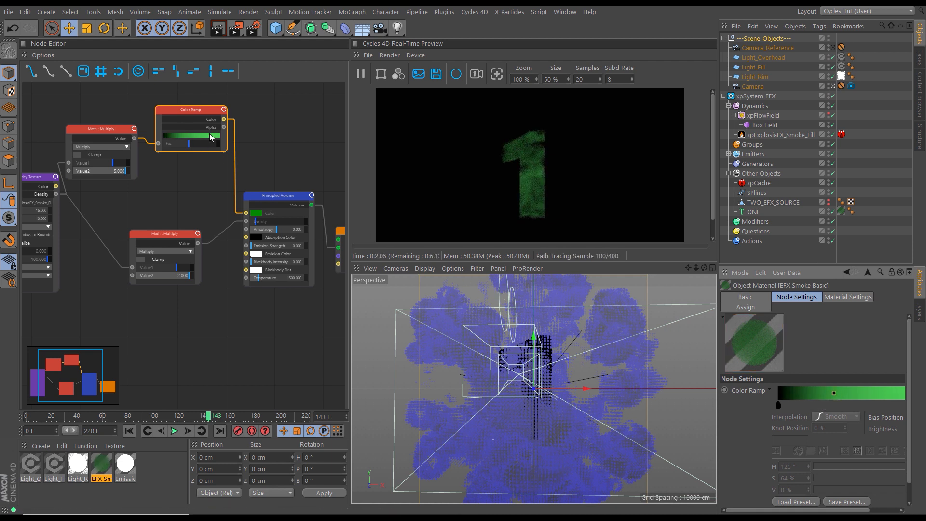
drag(198, 111, 198, 117)
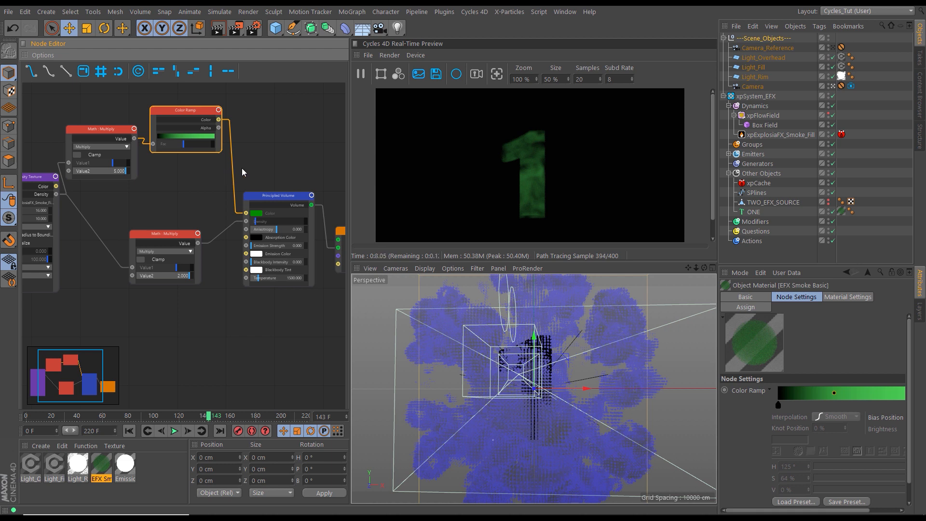
Disconnect the Color Ramp from the Principled Volume's Color input.
drag(251, 160, 251, 161)
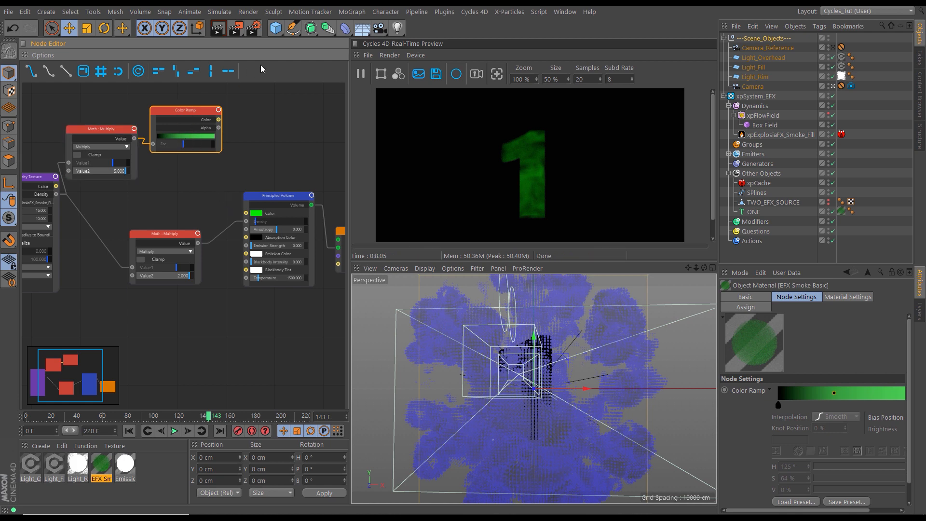
Load the Cycles_Start render settings preset and make it the active render setting.
click(253, 28)
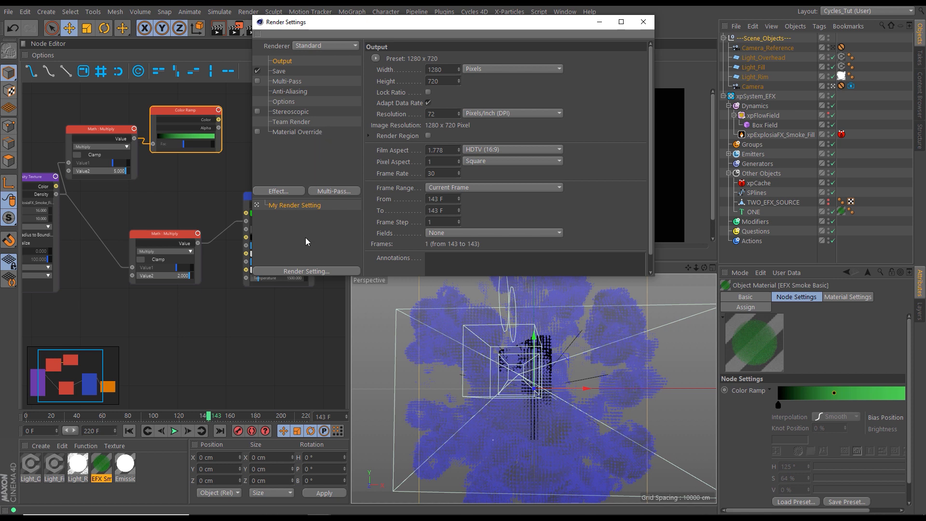
click(304, 271)
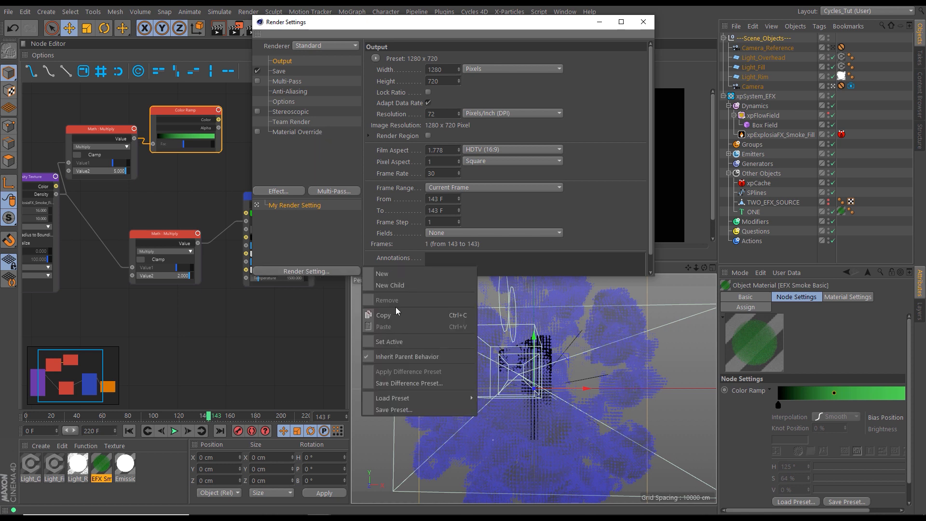
mouse_move(412, 398)
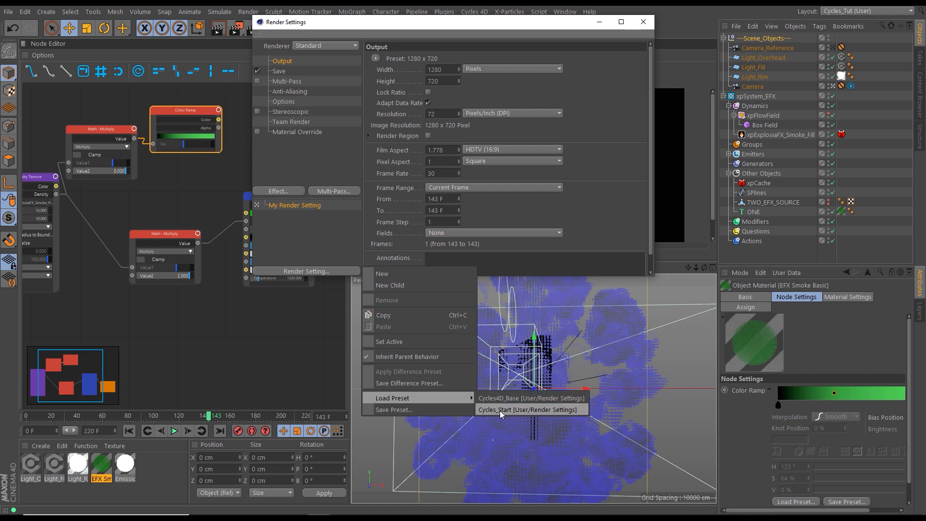
click(500, 410)
click(257, 215)
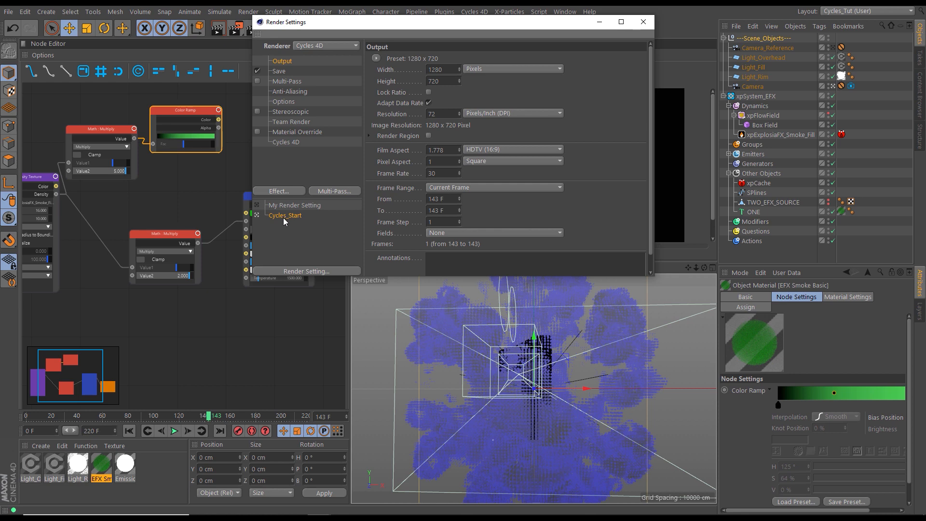
click(643, 24)
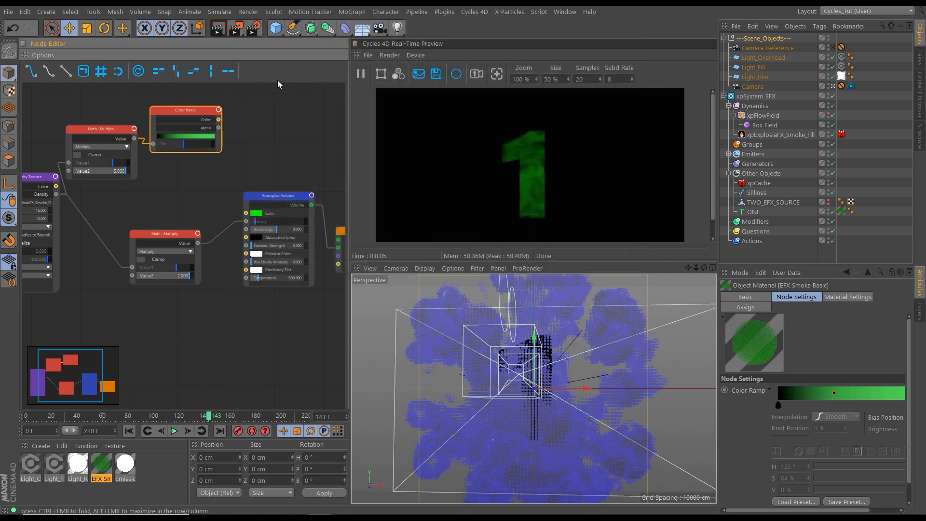
Save the project as XP_Countdown_ONE_smoke_v03.c4d in a new XP_Countdown_1_smoke folder inside XP_Countdown_RENDER_BUILDS.
click(8, 11)
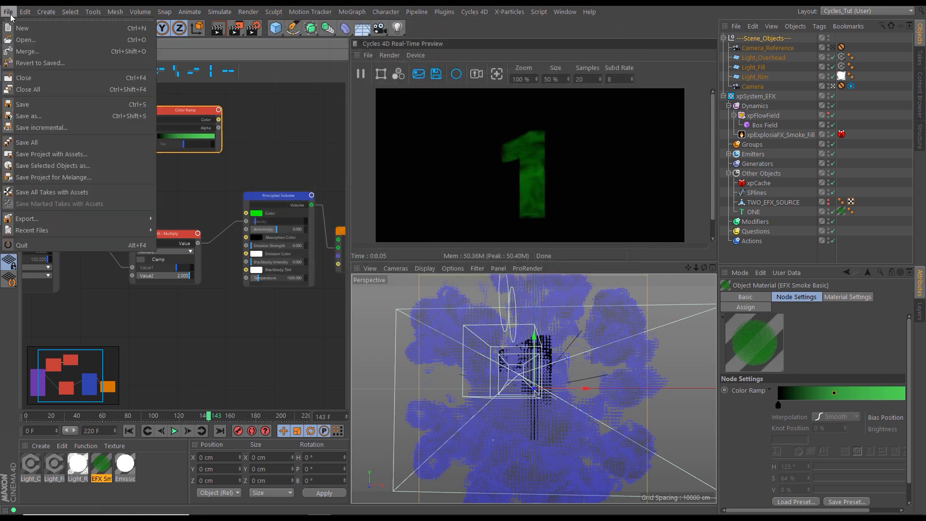
click(40, 116)
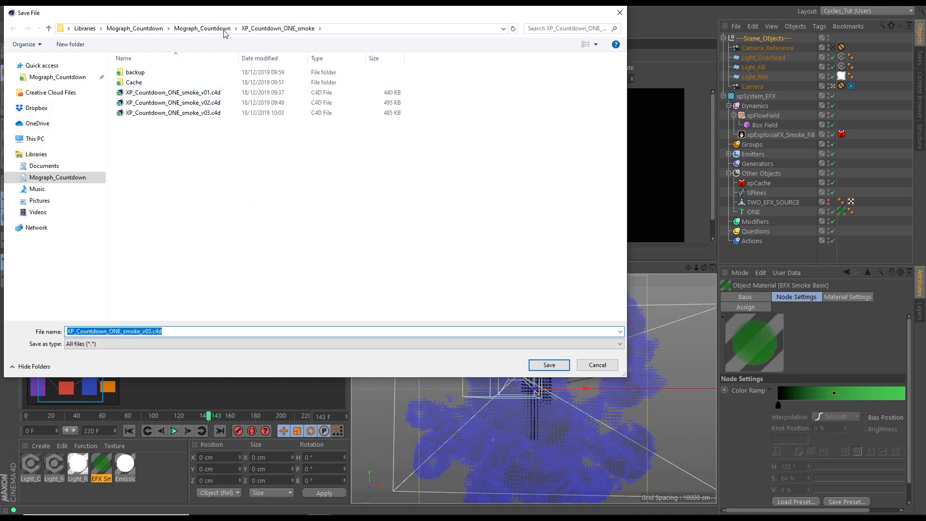
click(223, 28)
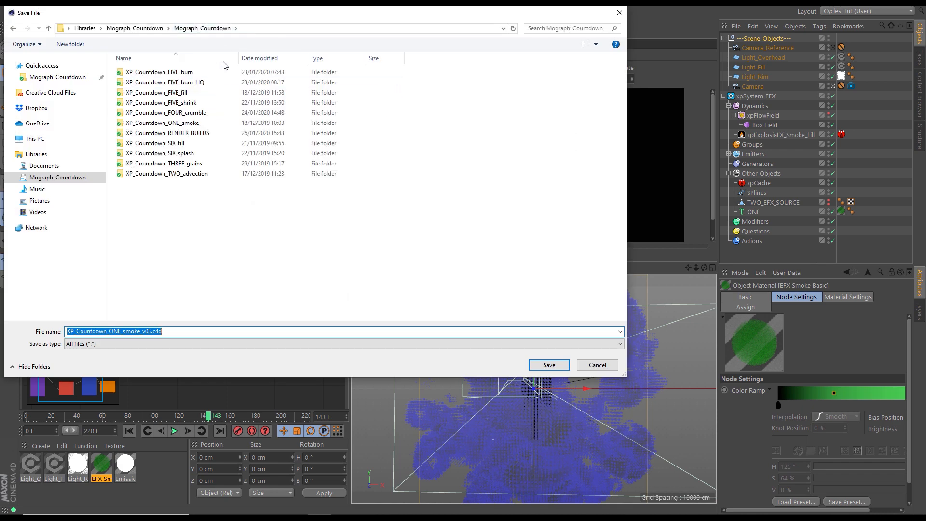
double_click(183, 132)
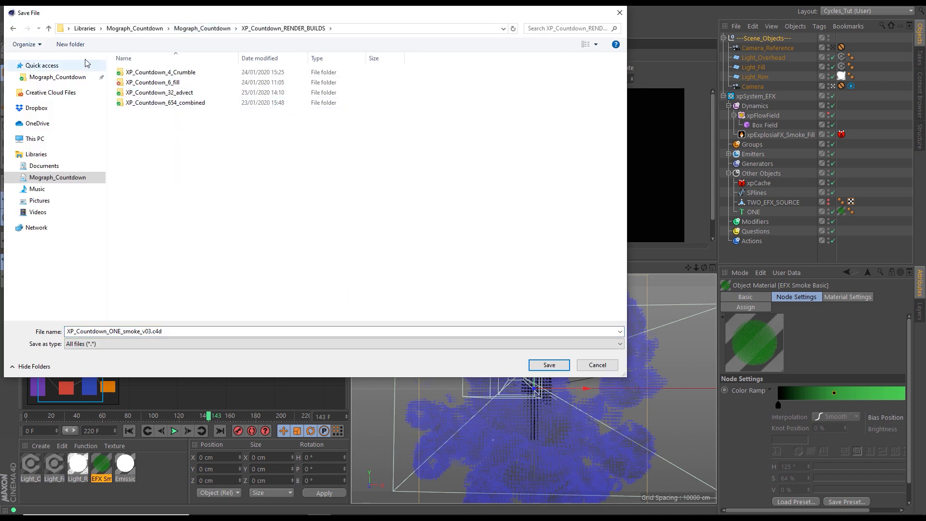
click(77, 44)
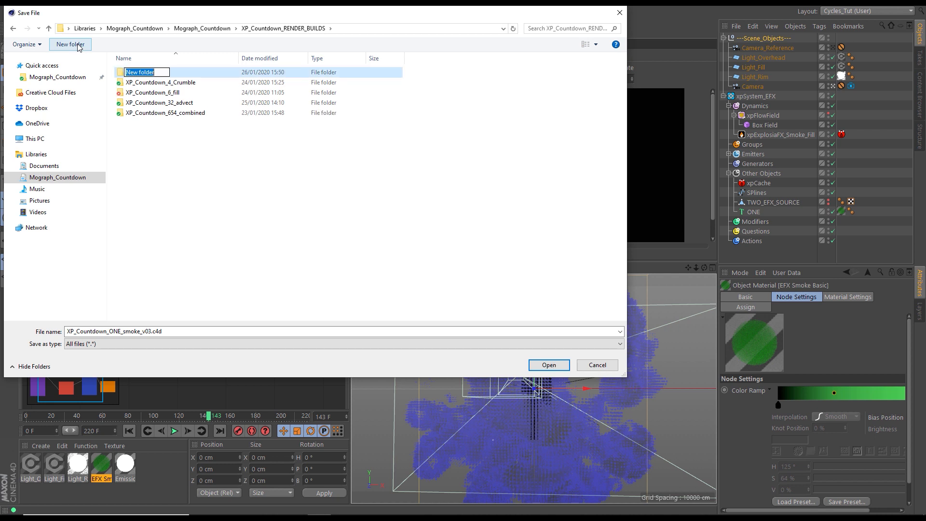
text(XP_Countdown_1)
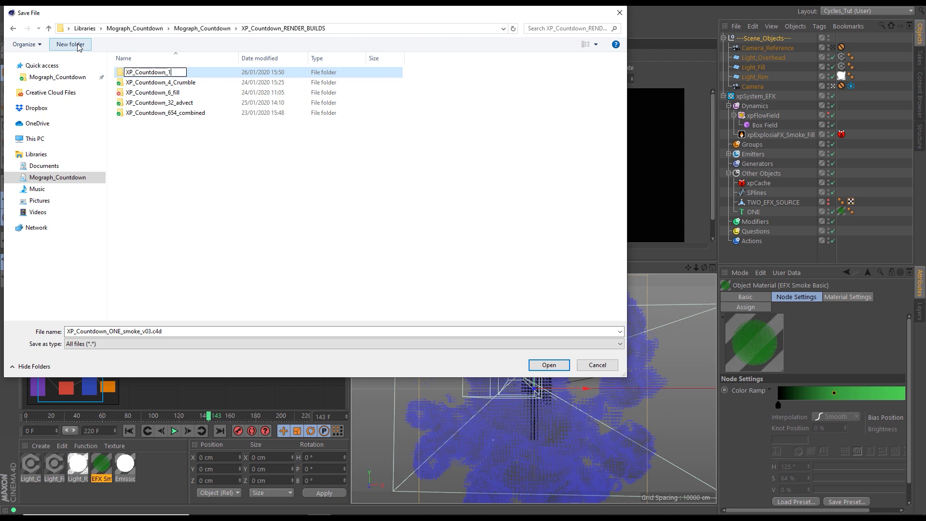
text(_smoke)
key(Return)
double_click(183, 76)
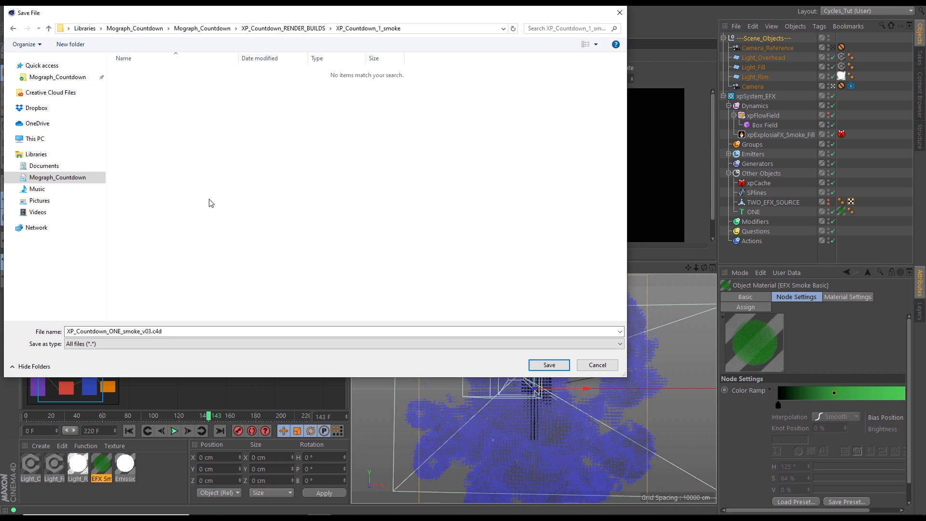
click(544, 365)
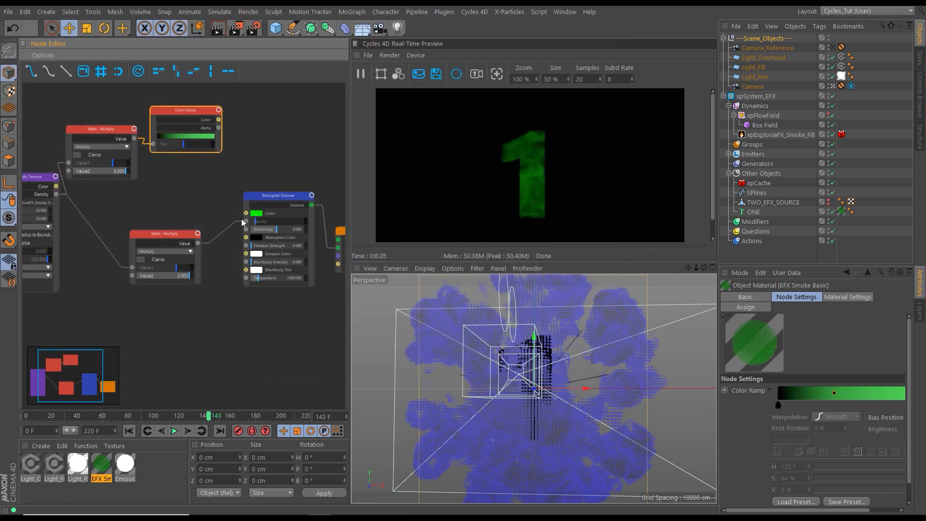
Set the Volume Depth to 2 in the Cycles 4D render settings' light paths.
click(254, 28)
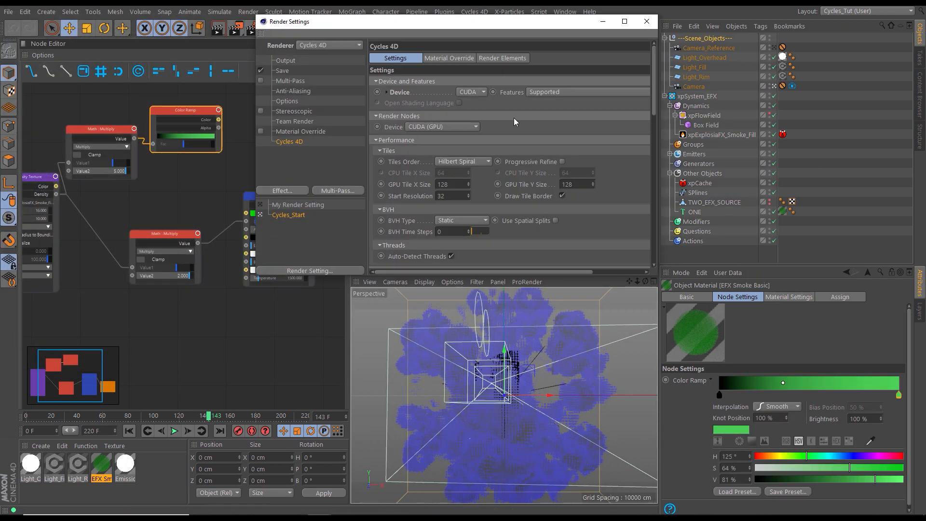
drag(652, 114, 655, 203)
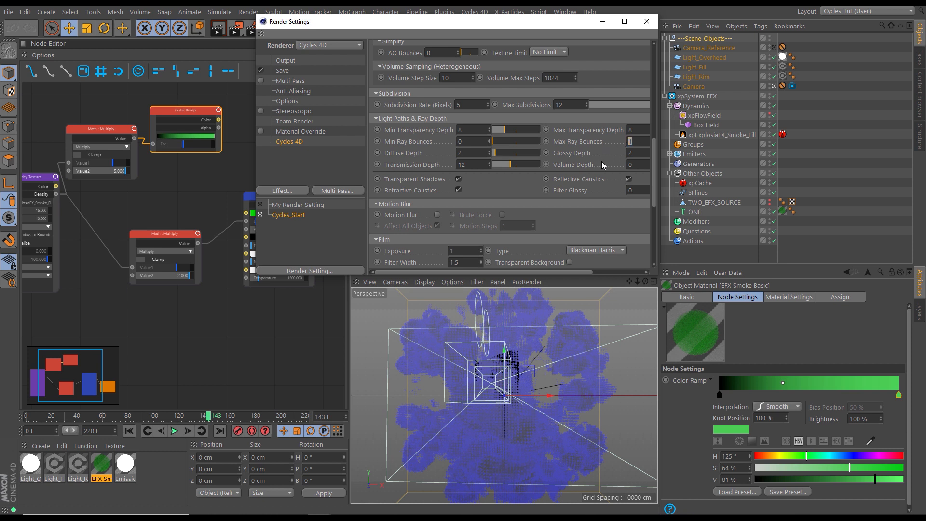
key(Return)
text(2)
key(Return)
click(603, 22)
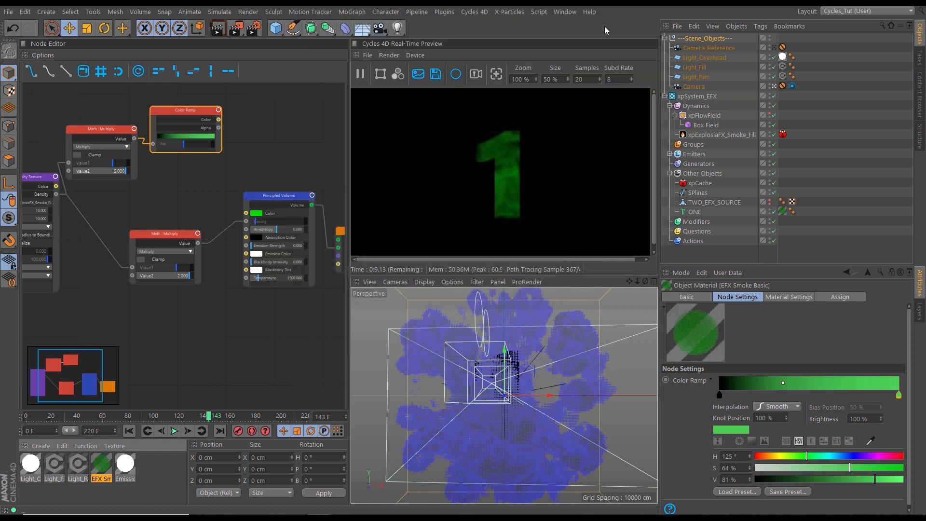
Move the Output node higher, add a Glass BSDF above the Principled Volume, and connect it to the Output's Surface with the volume unlinked.
click(303, 153)
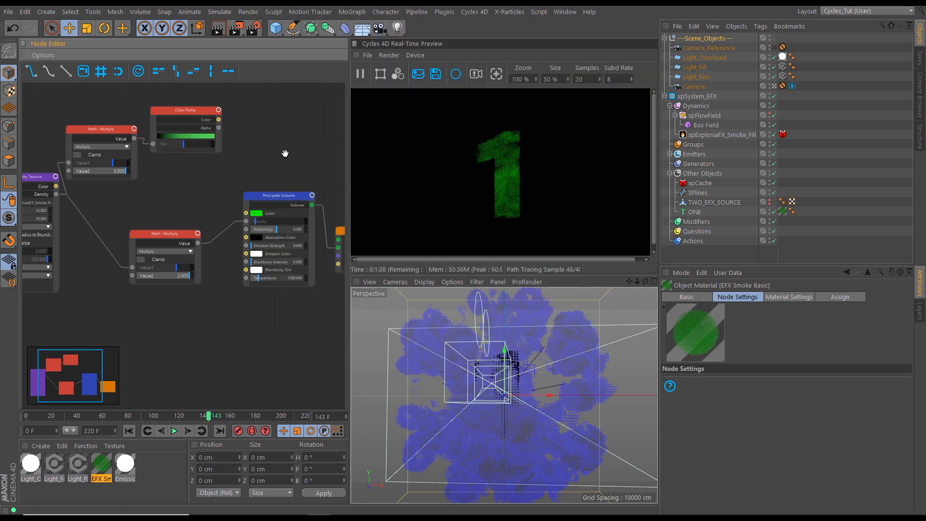
middle_drag(285, 152, 194, 202)
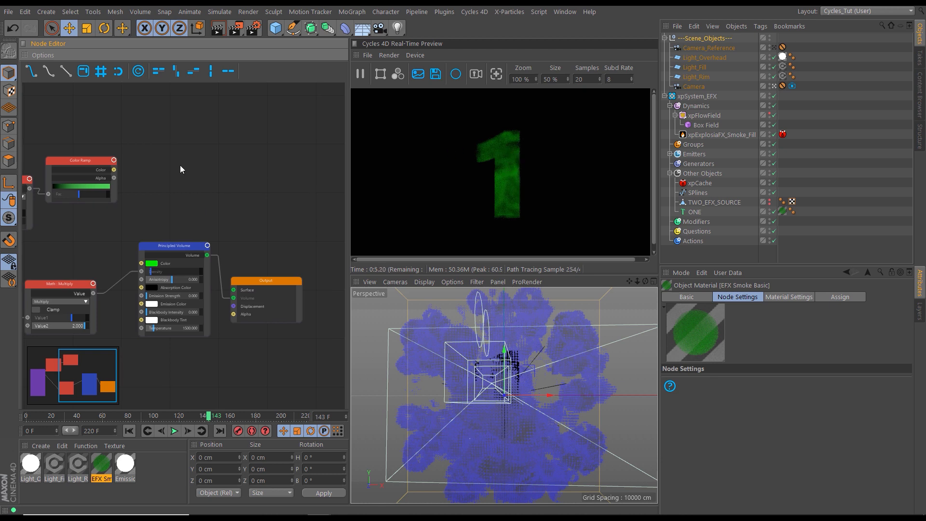
drag(263, 277, 281, 206)
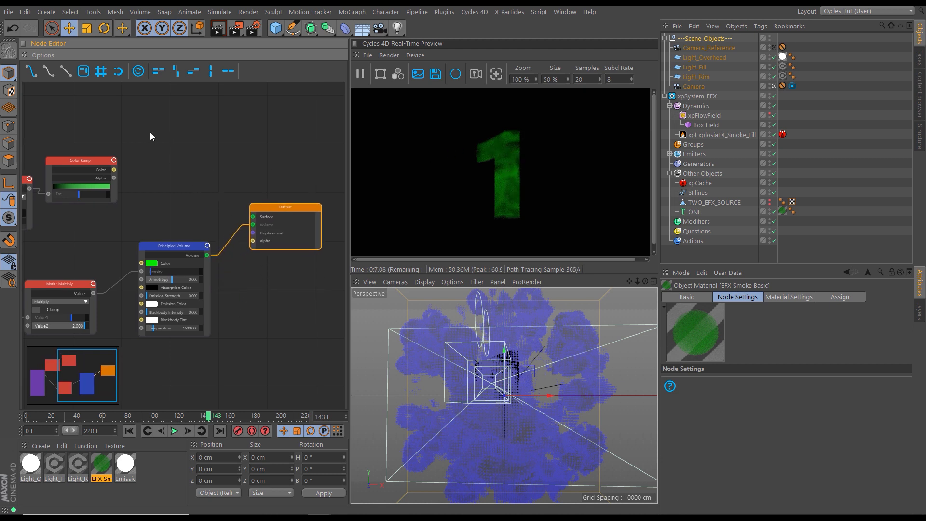
right_click(172, 134)
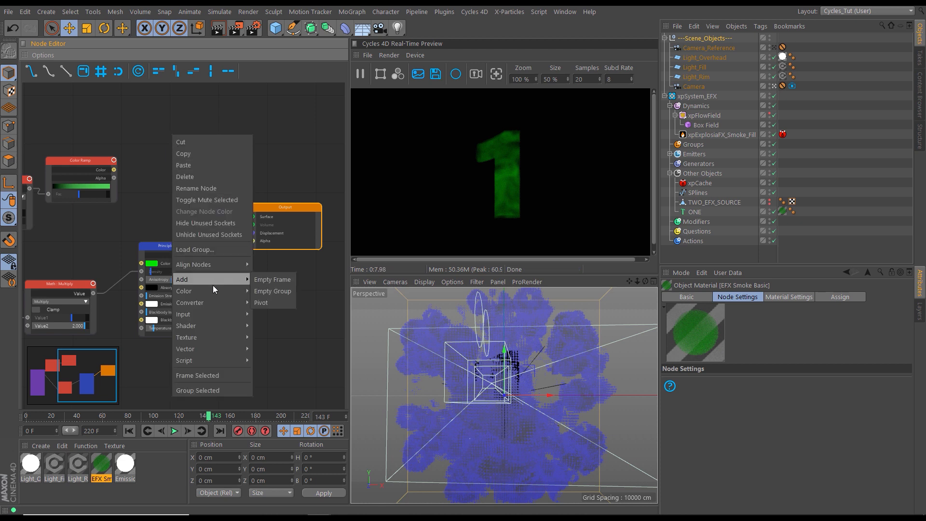
mouse_move(218, 323)
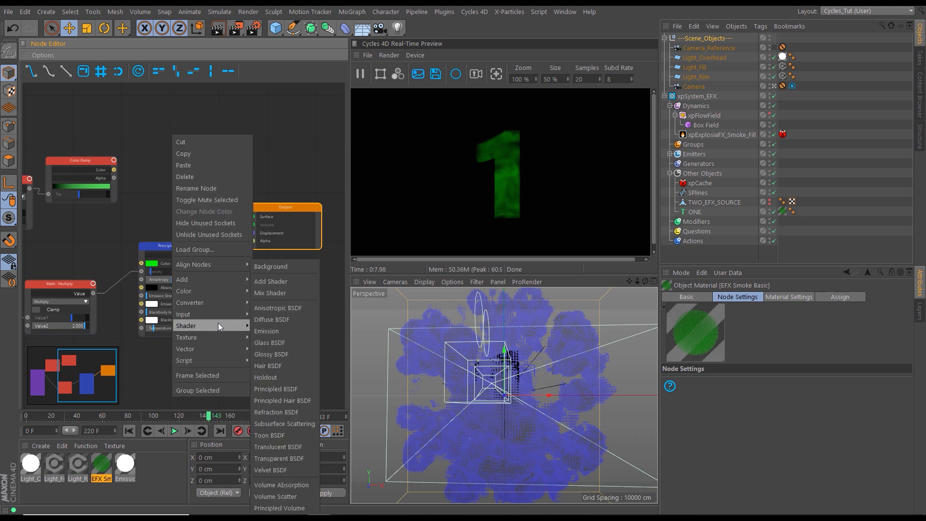
click(261, 343)
mouse_move(236, 163)
mouse_down()
mouse_move(205, 158)
mouse_move(241, 180)
mouse_move(253, 216)
mouse_move(231, 234)
mouse_move(236, 266)
mouse_up()
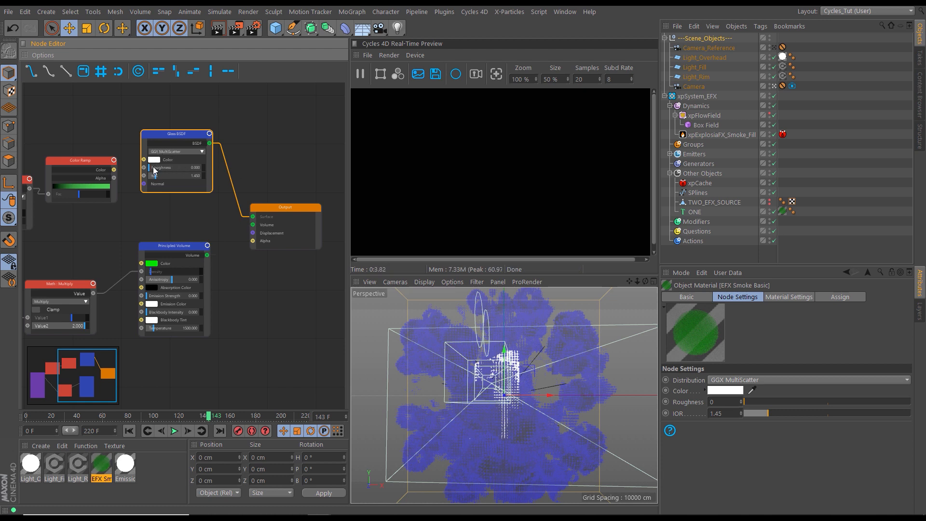
Try a Roughness of 0.227 on the Glass BSDF and set it back to 0.
click(161, 169)
drag(160, 170, 162, 169)
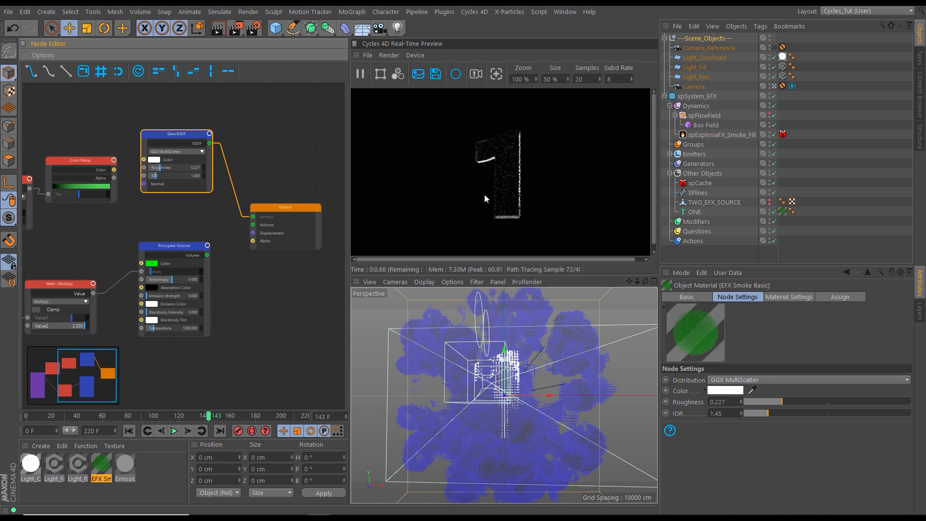
drag(159, 172, 147, 173)
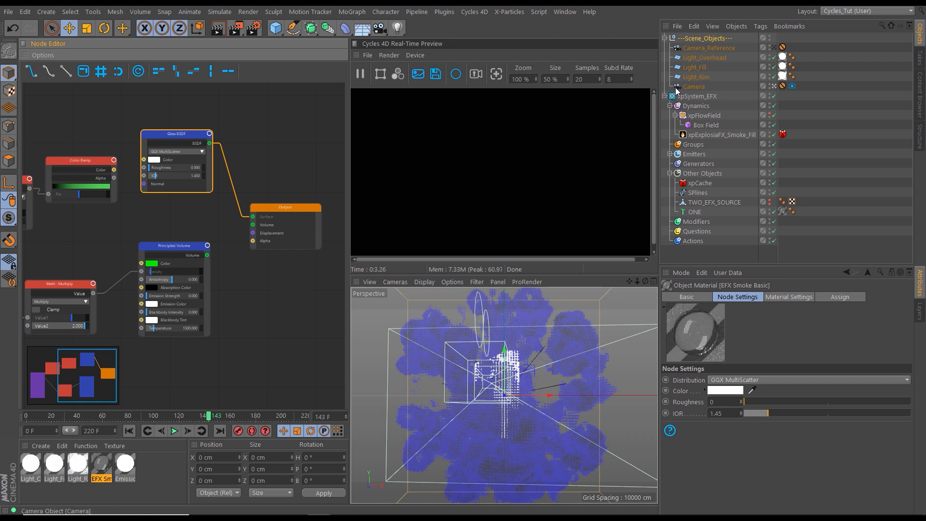
Set the ONE text object's start and end caps to Fillet Cap and turn on Constrain.
click(696, 212)
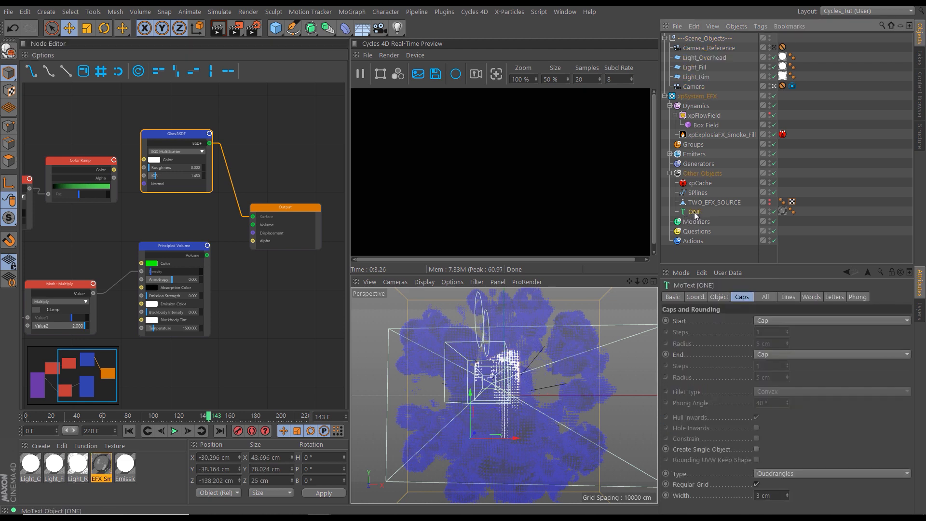
click(765, 321)
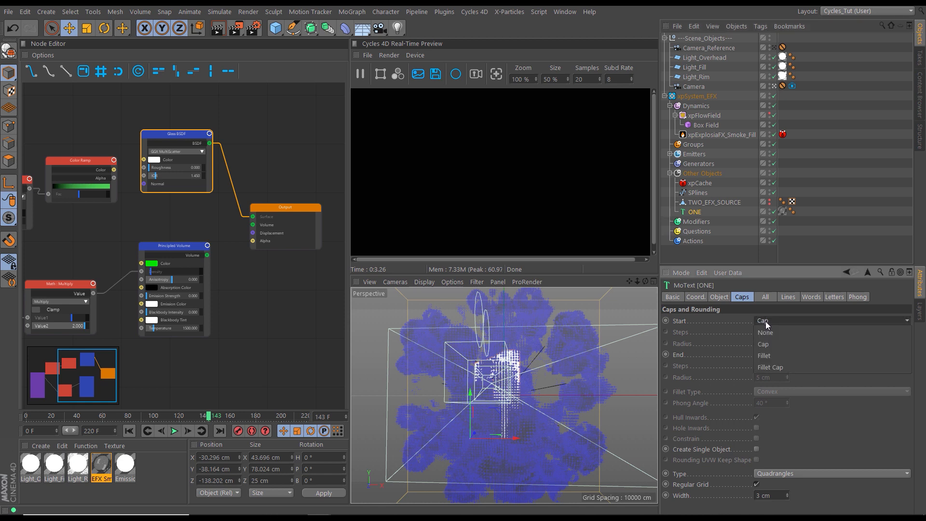
click(769, 366)
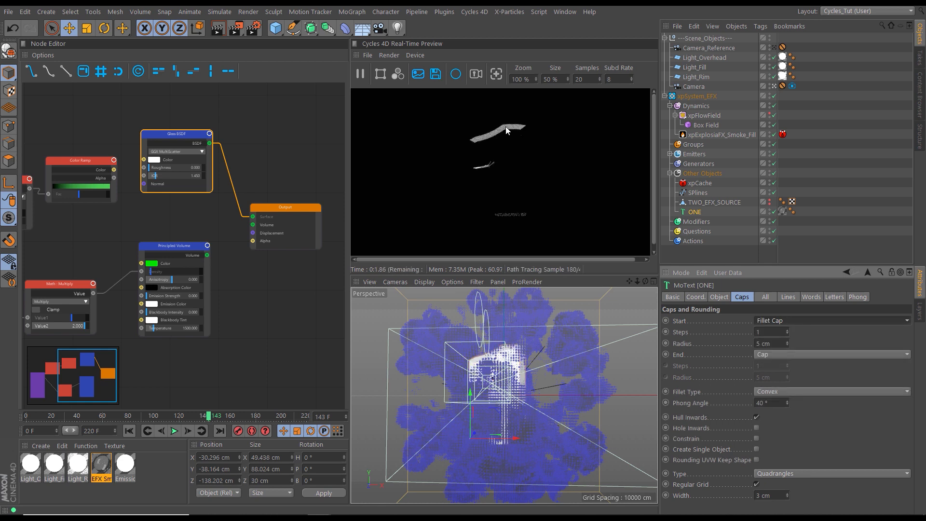
click(768, 355)
click(766, 401)
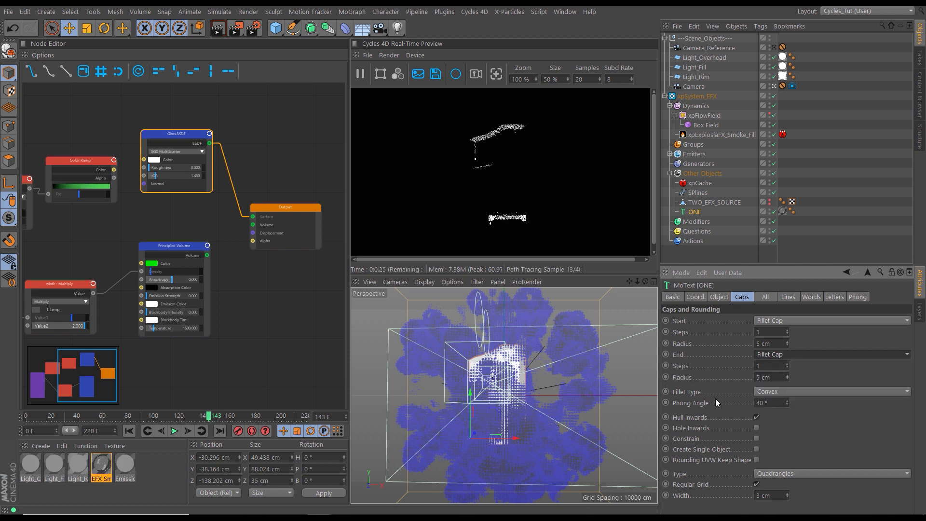
click(756, 438)
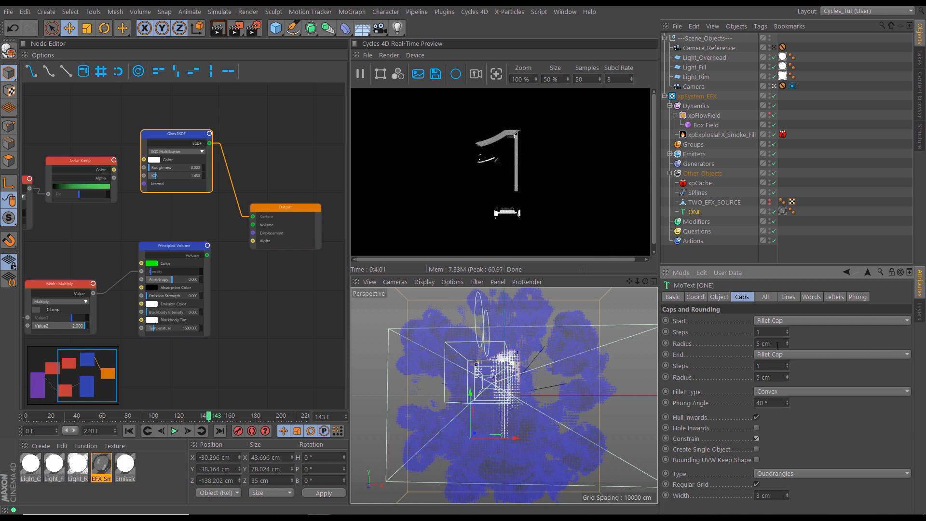
Set the fillet radius of both the start and end caps to 1 cm.
click(761, 344)
text(1)
key(Return)
click(776, 377)
text(1)
key(Return)
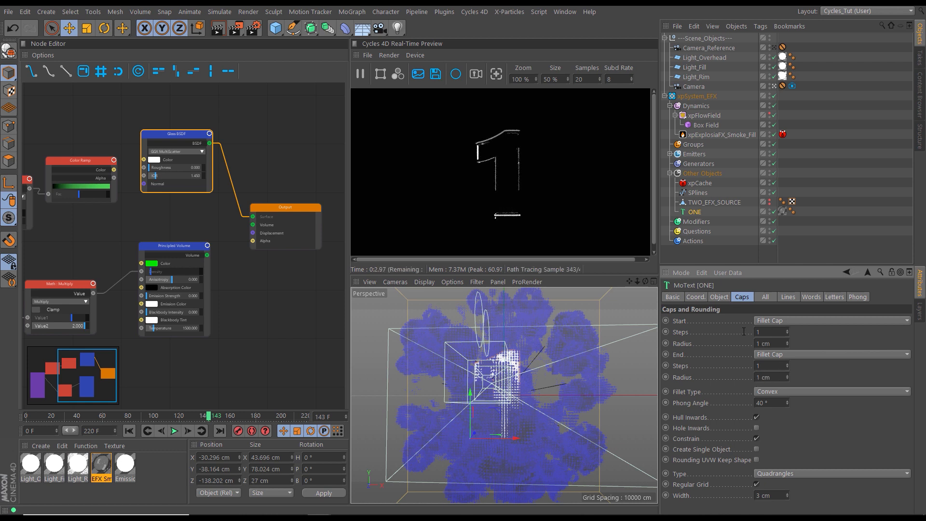
Set the fillet steps of both the start and end caps to 5.
click(771, 331)
text(5)
click(767, 366)
text(5)
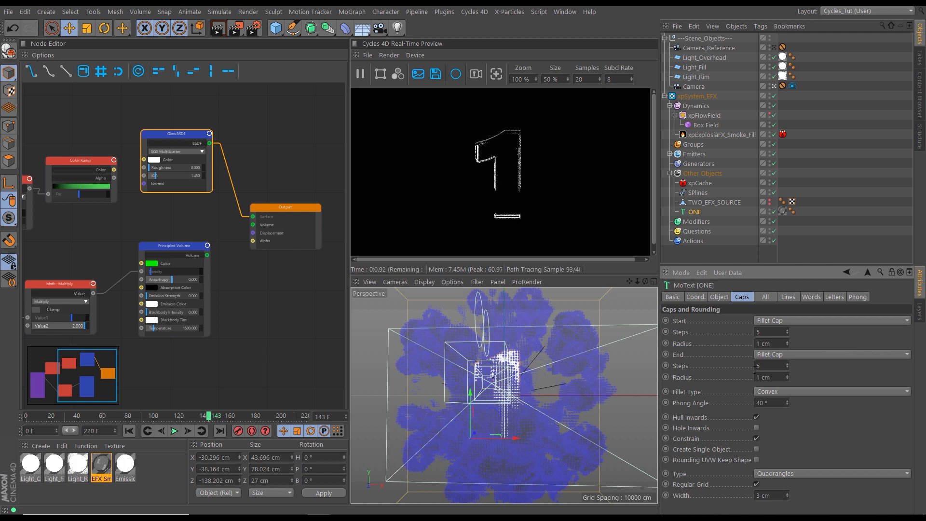
key(Return)
Try the Concave fillet type on the ONE text's caps and settle on Half Circle.
click(768, 392)
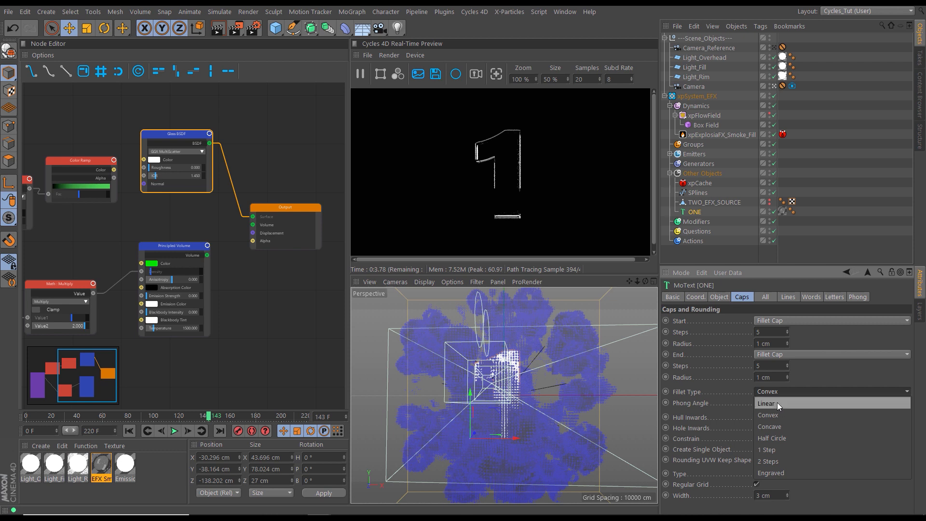
click(775, 426)
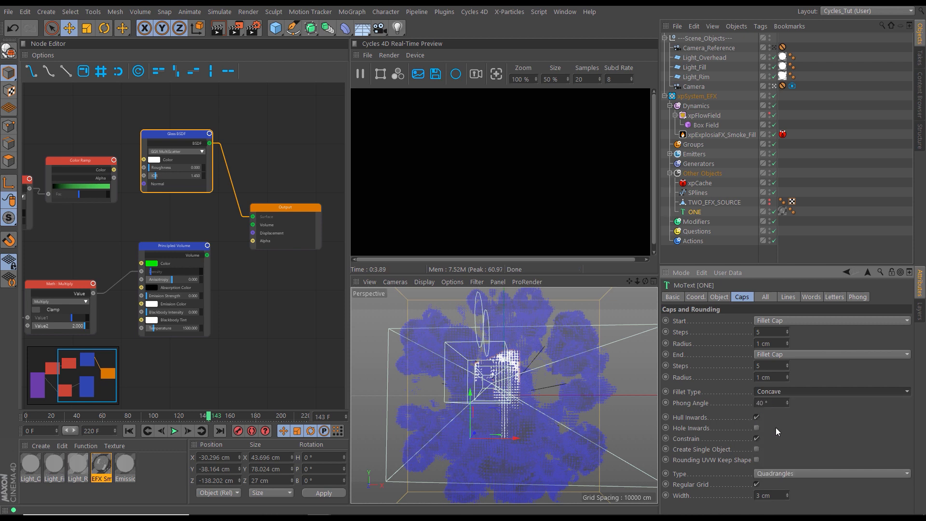
click(775, 392)
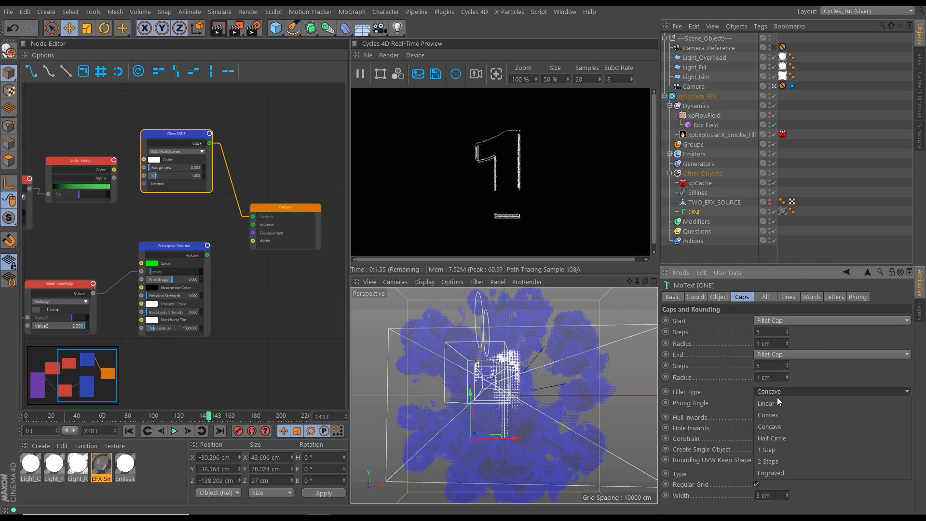
click(773, 437)
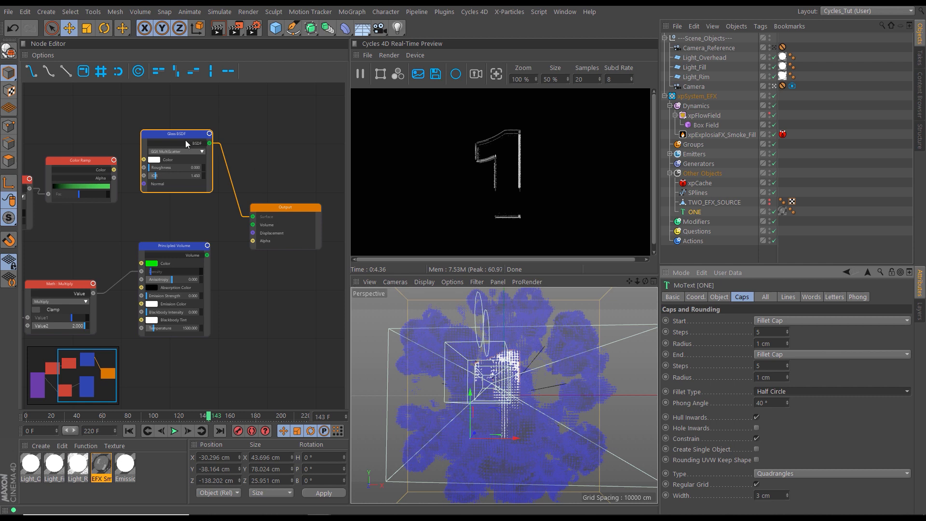
Move the Glass BSDF node slightly up and connect the Principled Volume's output to the Output node's Volume input.
drag(181, 134, 188, 118)
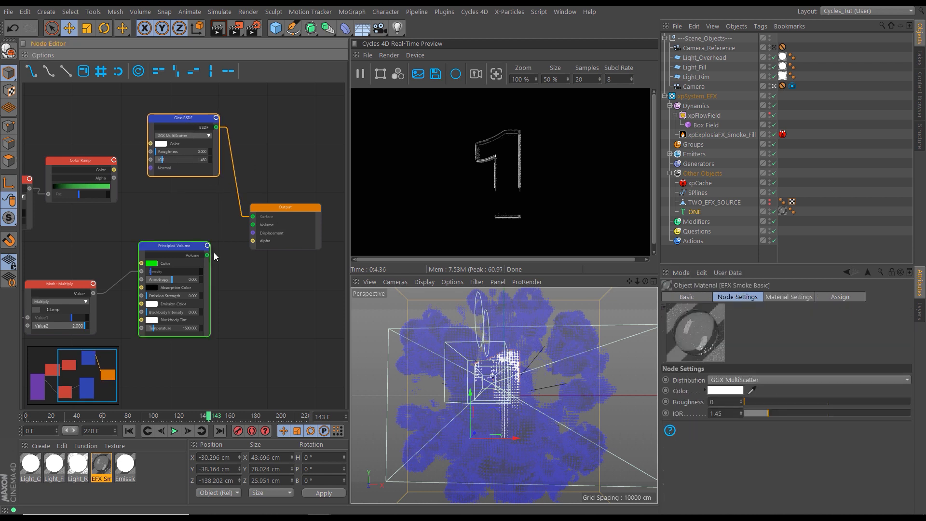
drag(207, 254, 253, 225)
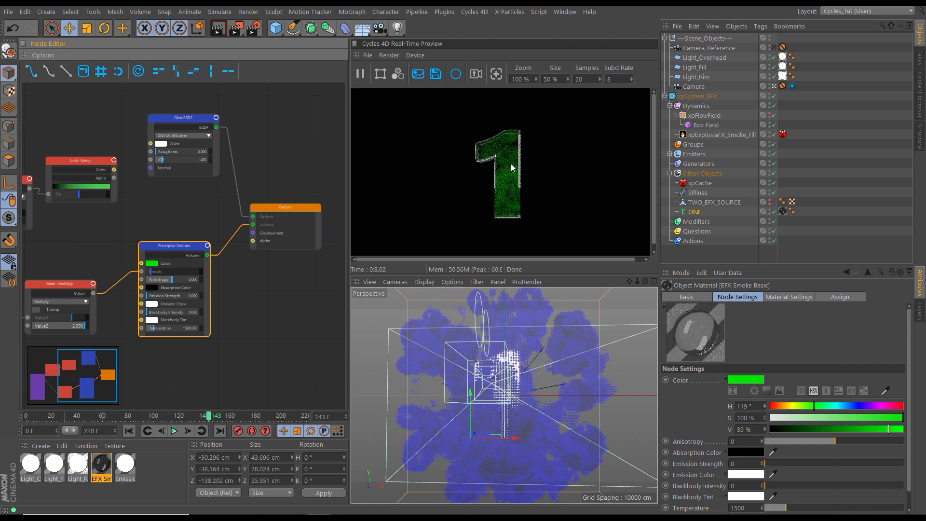
Add a cyObject tag to the ONE text object and turn off its Shadow option.
click(695, 213)
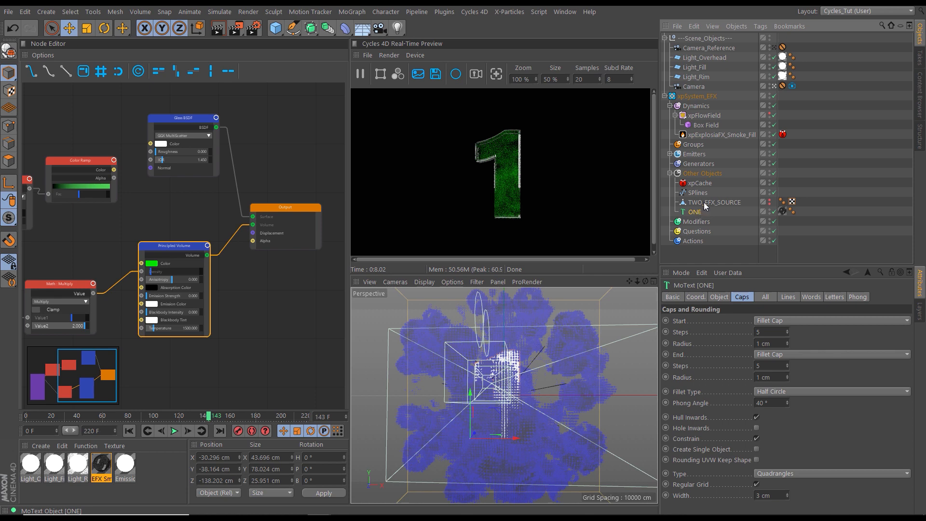
click(762, 27)
mouse_move(785, 65)
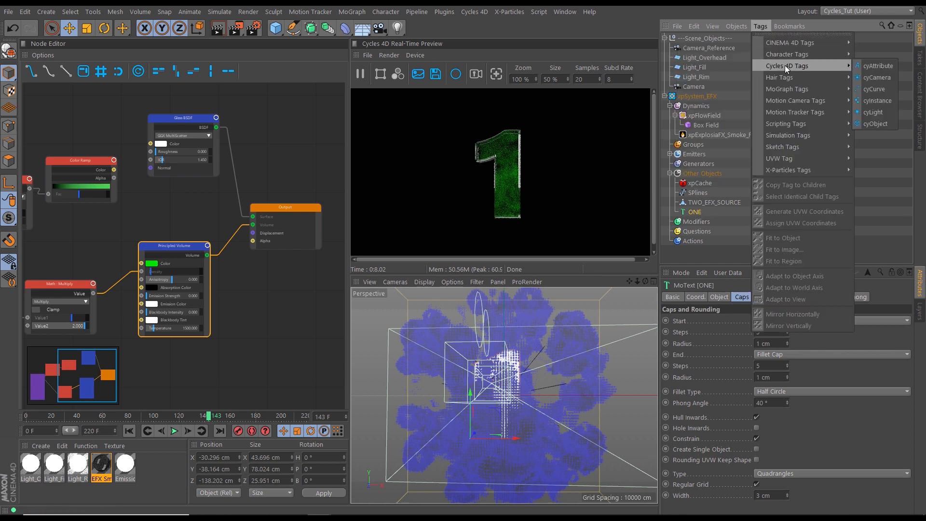
click(876, 124)
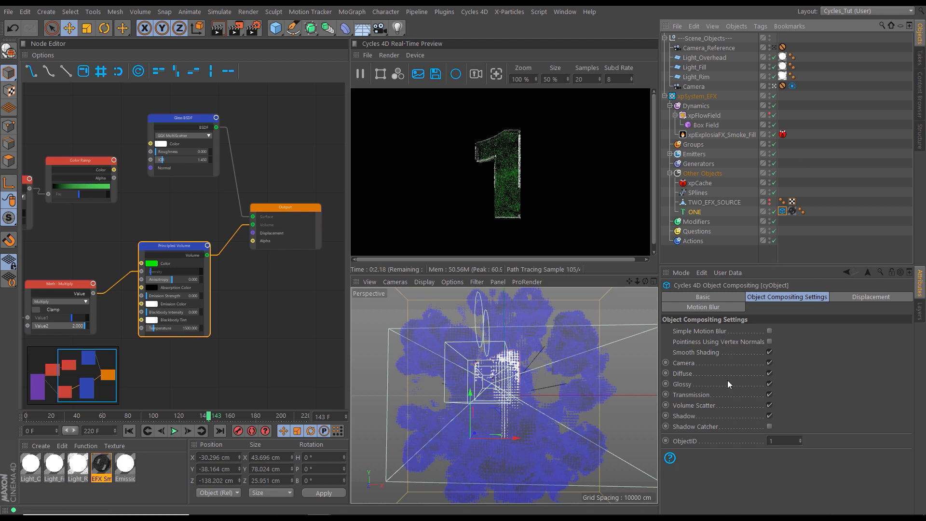
click(769, 416)
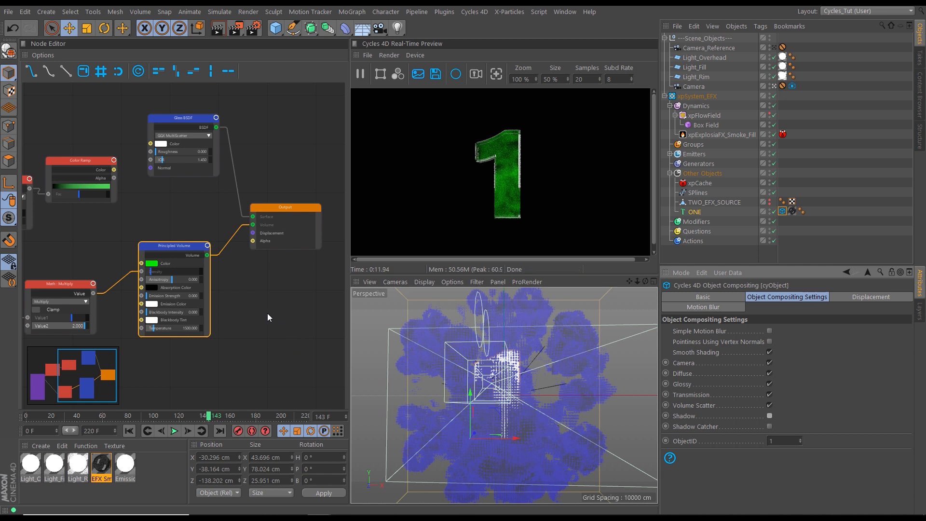
Set Value2 to 20 on the Math Multiply node that feeds the Principled Volume's density.
middle_drag(256, 304, 293, 295)
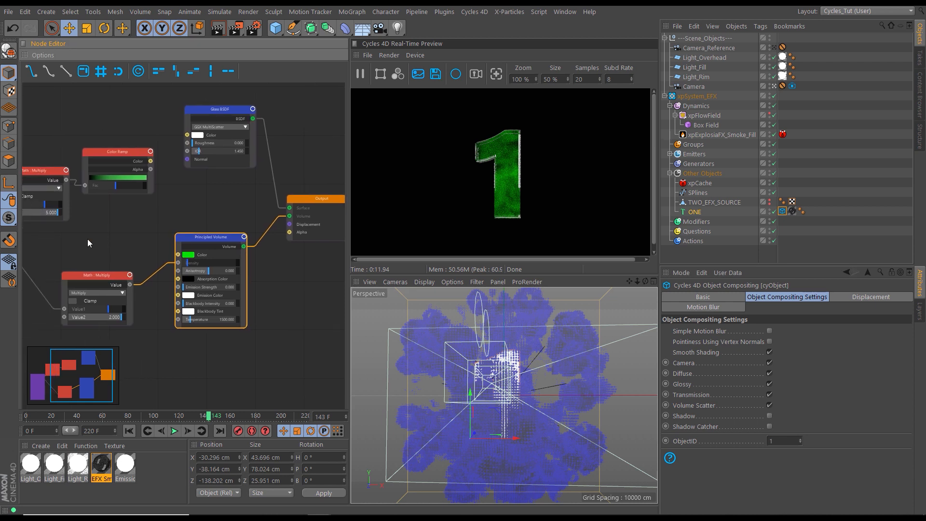
middle_drag(89, 239, 126, 229)
click(148, 266)
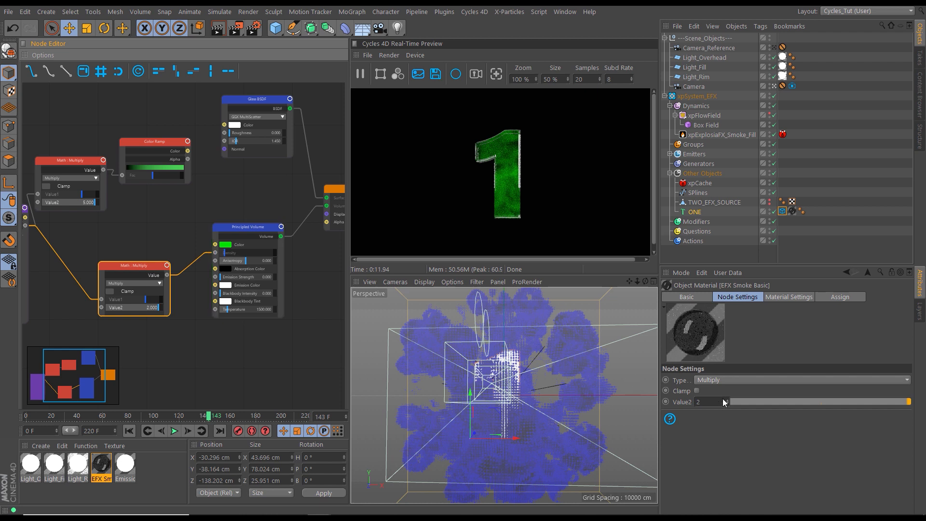
click(698, 401)
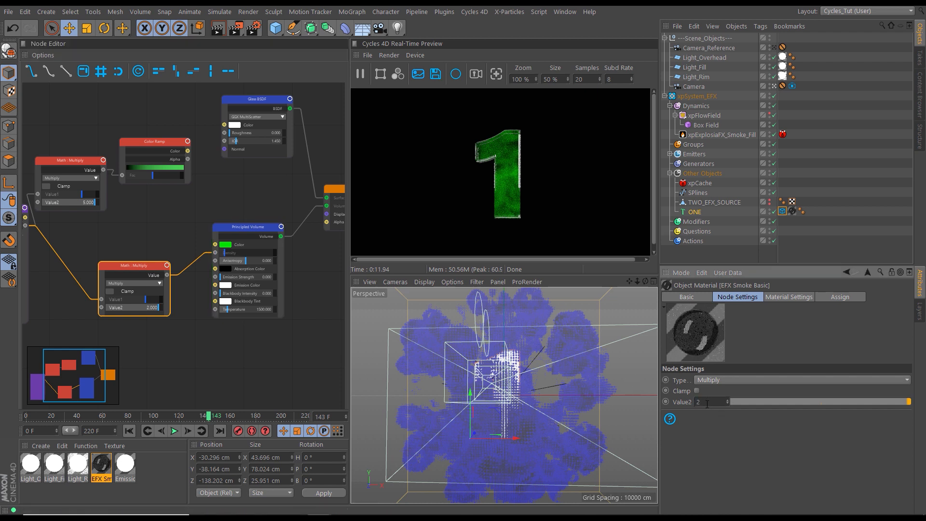
text(20)
key(Return)
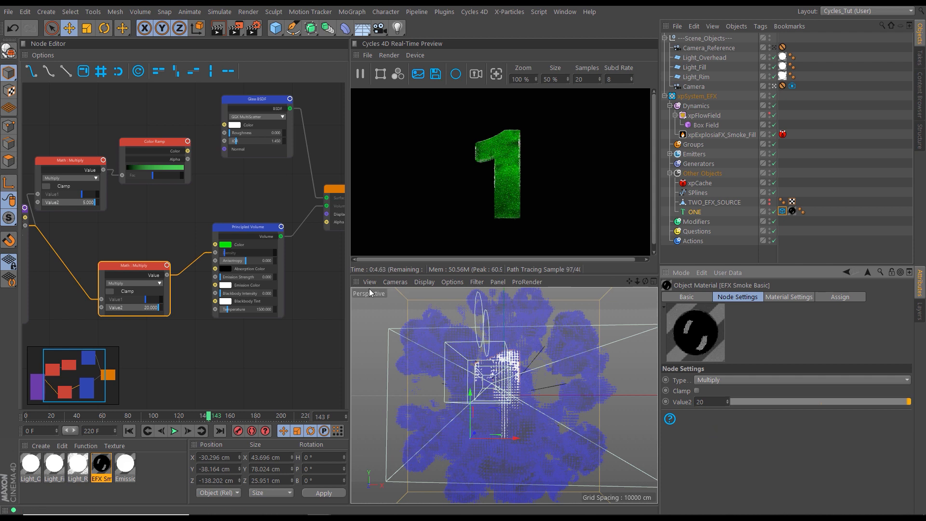
click(299, 347)
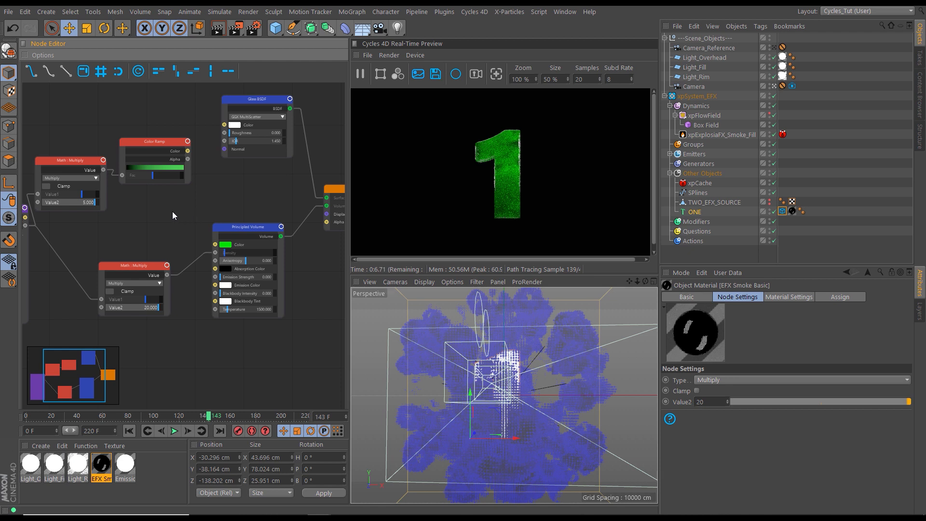
Delete the Math Multiply node between the Point Density Texture and the Color Ramp.
middle_drag(145, 211, 157, 237)
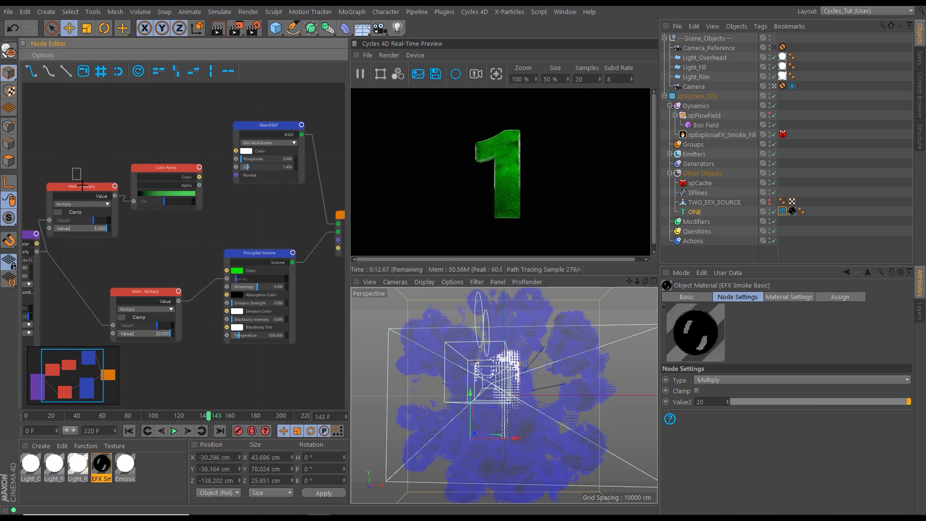
click(87, 221)
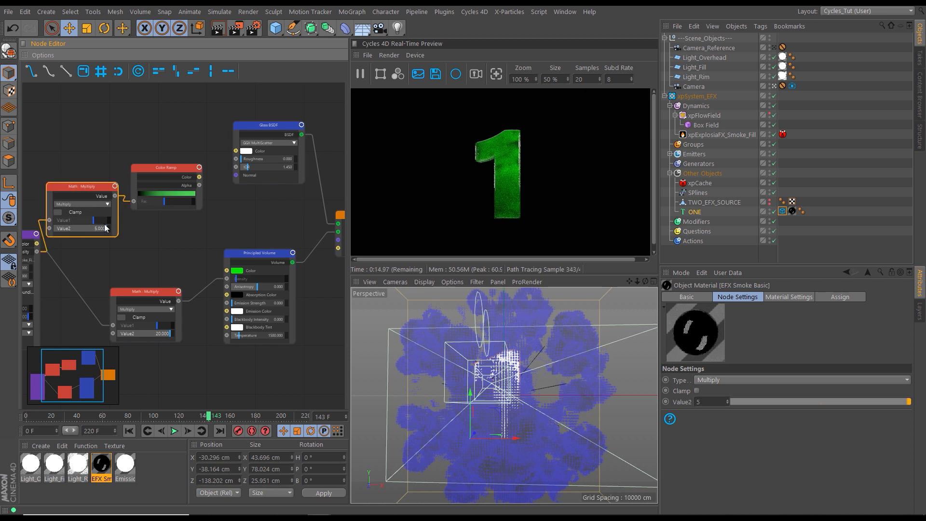
key(Delete)
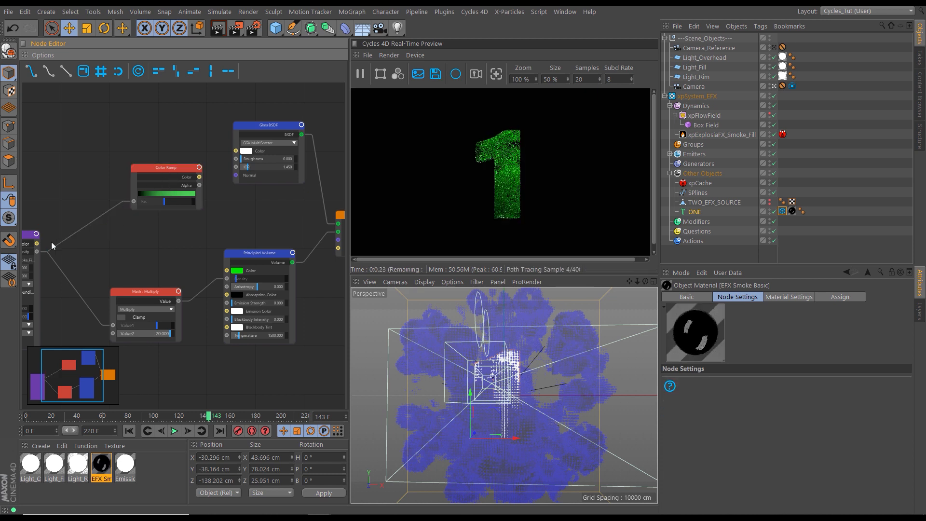
Preview the Point Density Texture's Density and the Color Ramp's Color, and connect the ramp's Color output to the Principled Volume's Color.
middle_drag(97, 175, 111, 182)
click(63, 247)
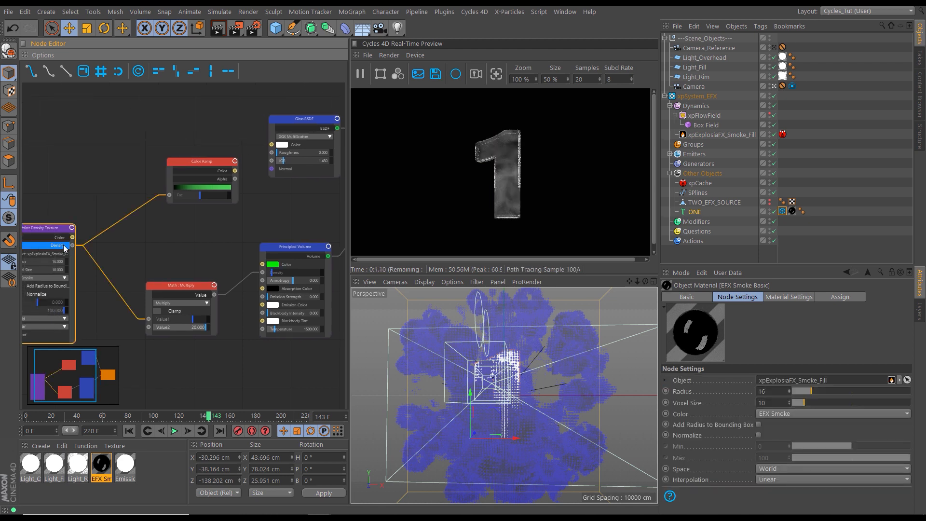
click(224, 171)
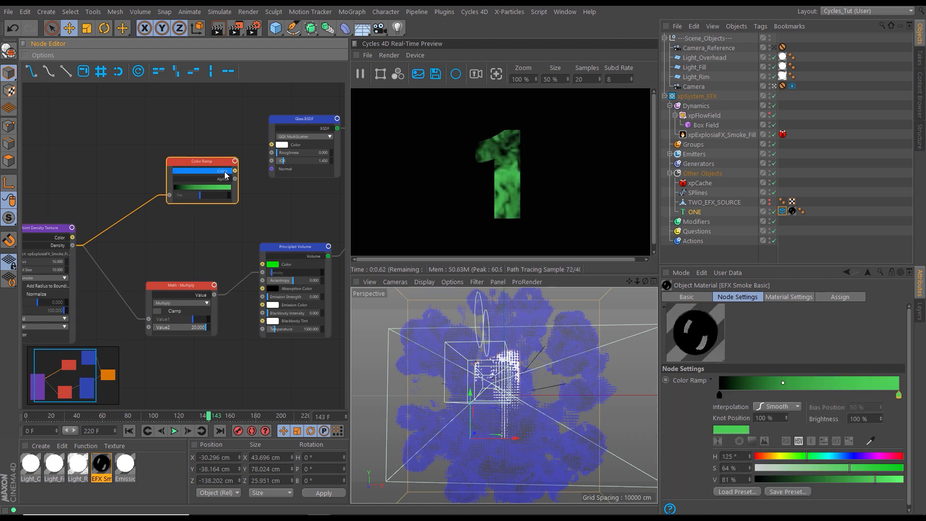
drag(235, 170, 263, 265)
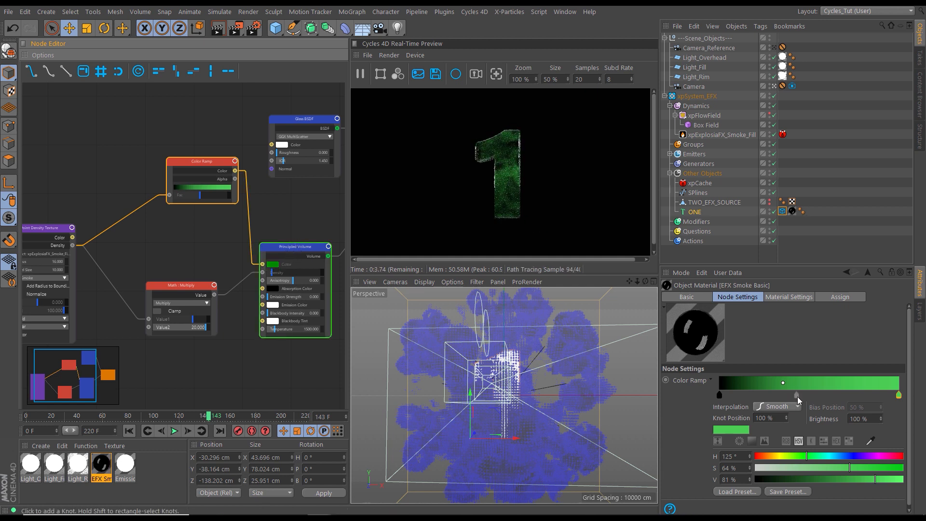
Move the Color Ramp's green knot to about 23.4% and shift the gradient bias to 43.68%.
drag(899, 395, 782, 396)
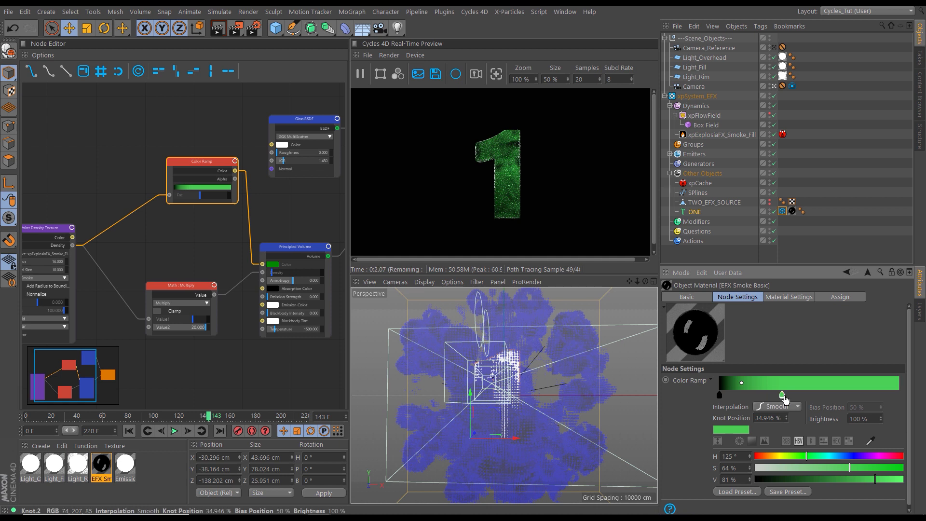
drag(782, 395, 763, 397)
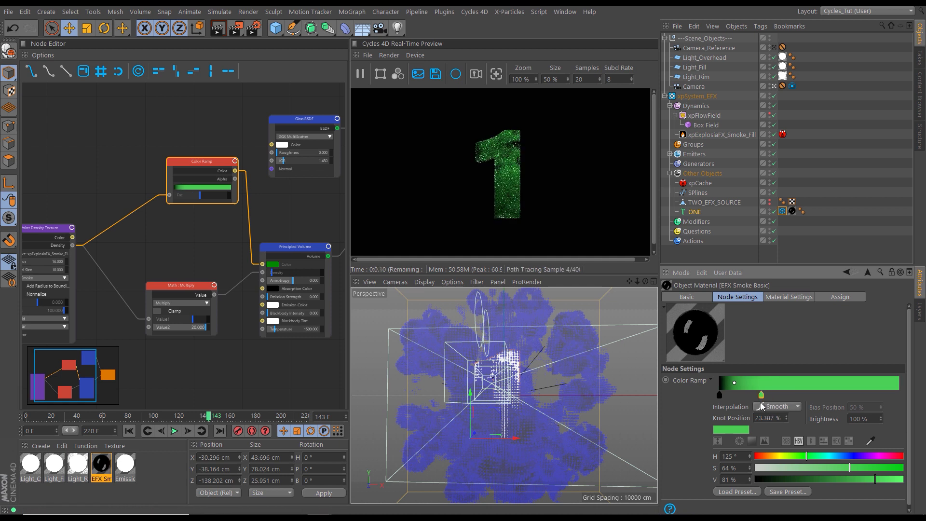
drag(731, 381, 732, 390)
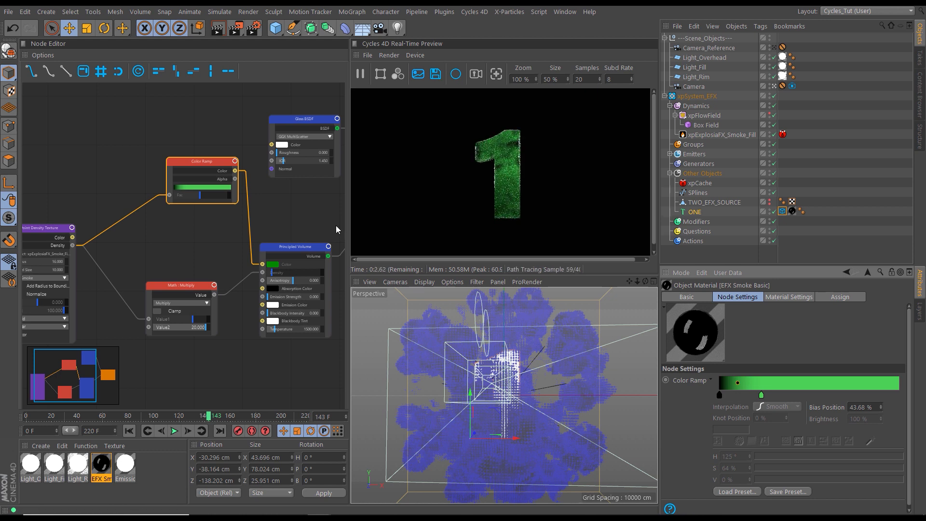
click(306, 208)
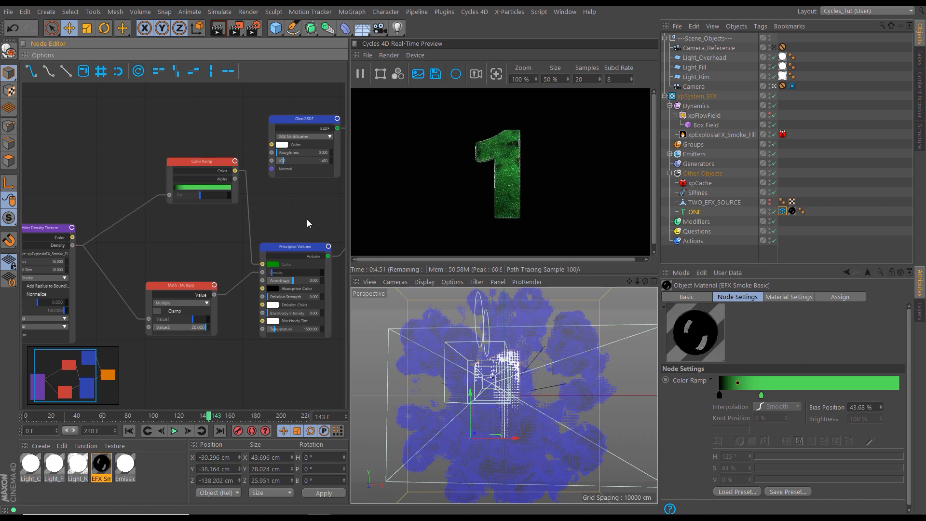
Set Clamp Indirect to 5 in the Cycles 4D render settings and put the settings window away.
middle_drag(308, 204, 185, 220)
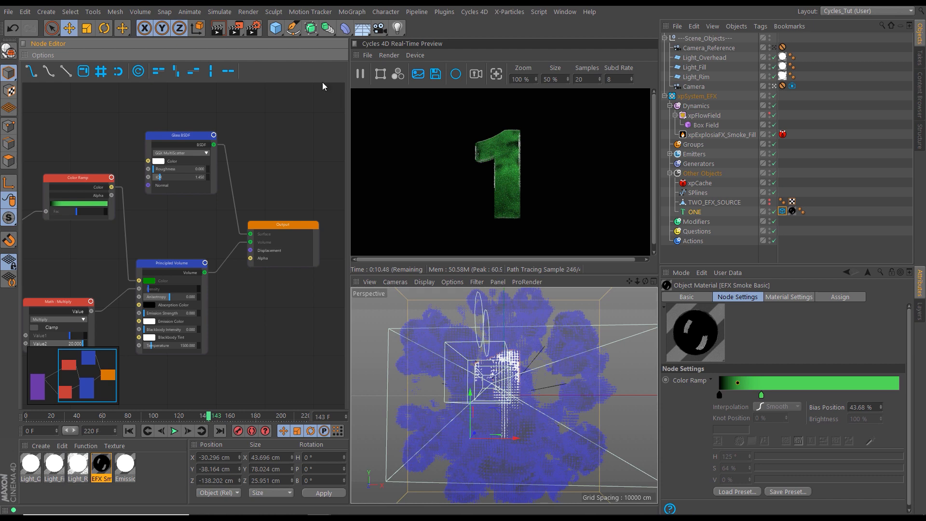
click(254, 30)
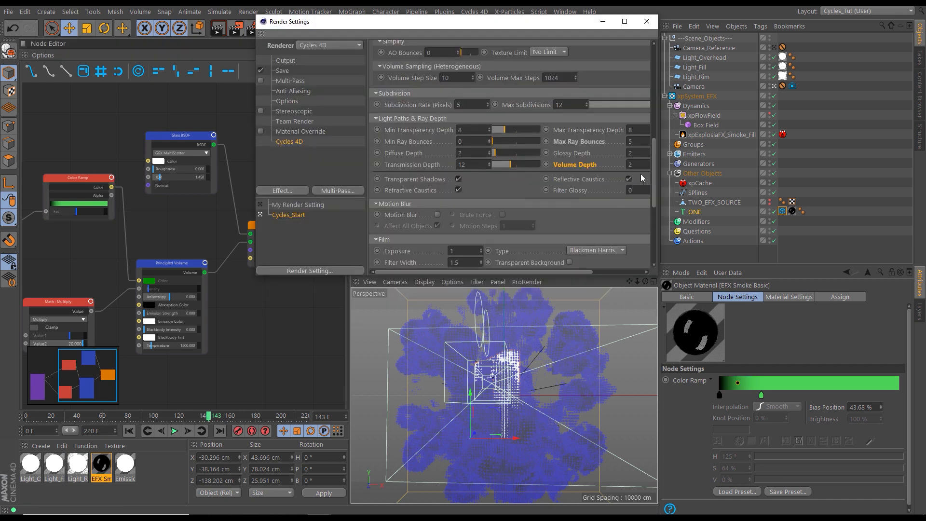
drag(654, 171, 653, 126)
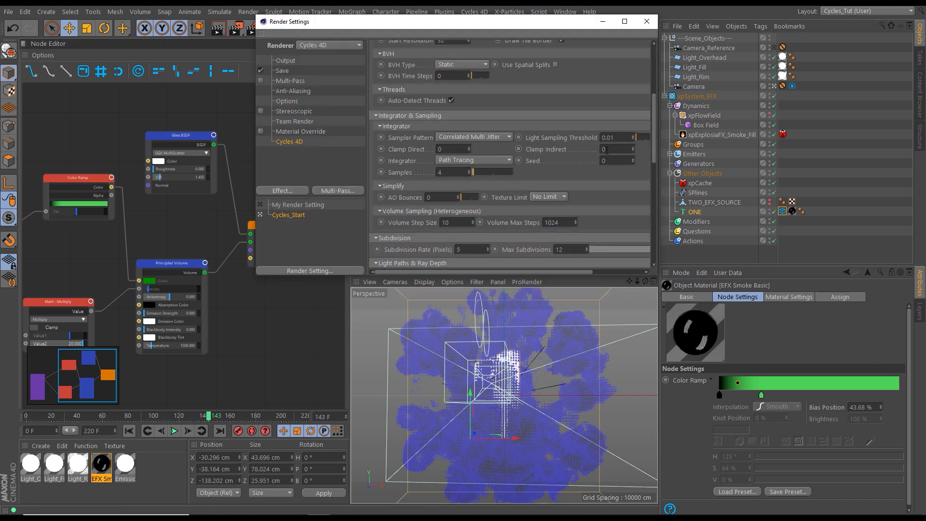
click(604, 149)
text(5)
key(Return)
click(602, 21)
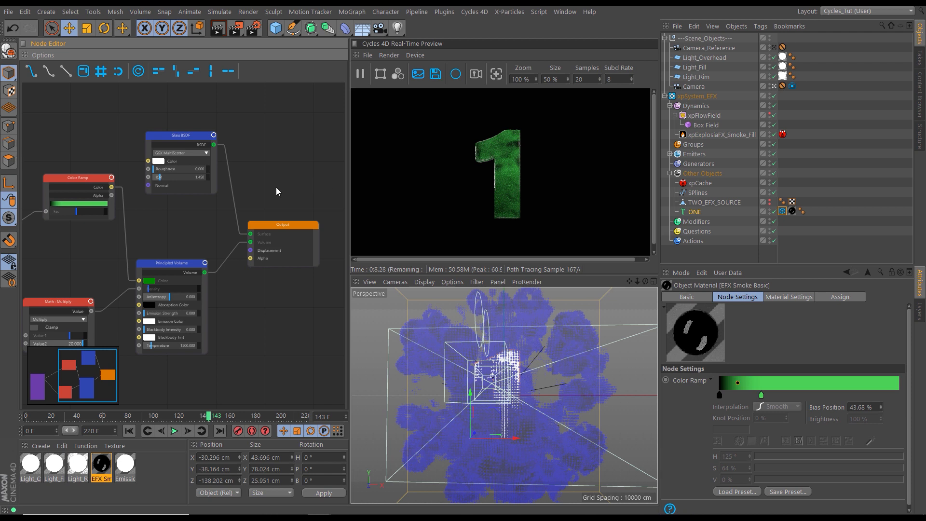
Go to frame 79 and move the Color Ramp and Glass BSDF nodes lower in the node graph.
click(128, 415)
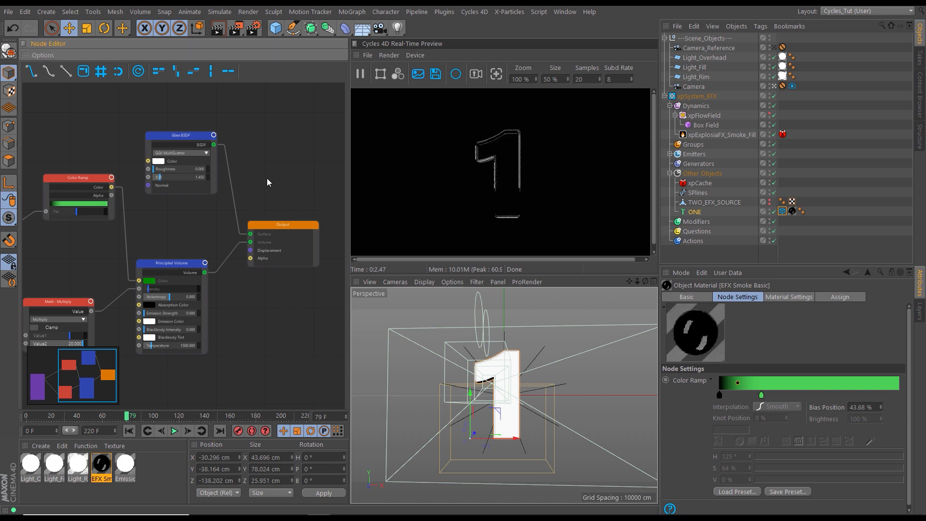
middle_drag(267, 178, 291, 219)
click(115, 225)
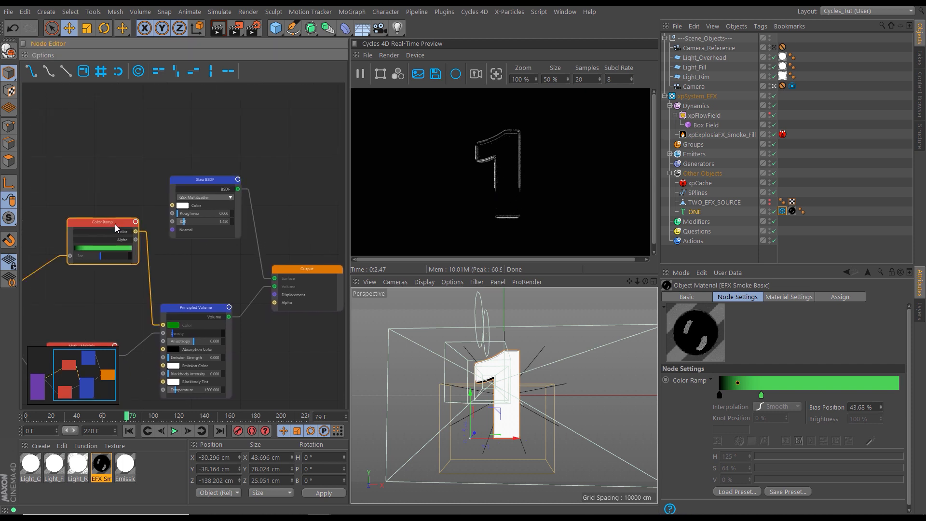
drag(114, 224, 105, 261)
click(159, 236)
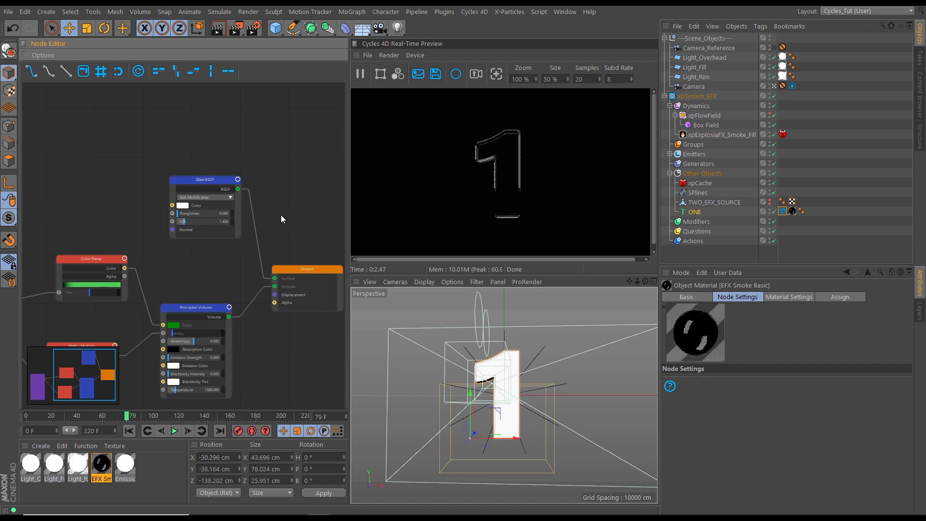
click(209, 191)
drag(208, 180, 204, 209)
Add a Transparent BSDF shader node and place it above the Glass BSDF.
right_click(179, 159)
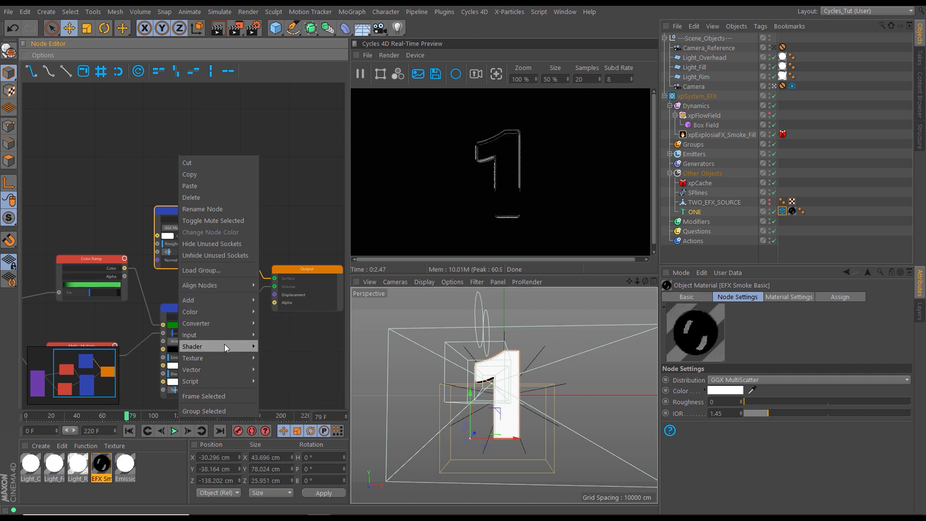
mouse_move(224, 345)
click(286, 458)
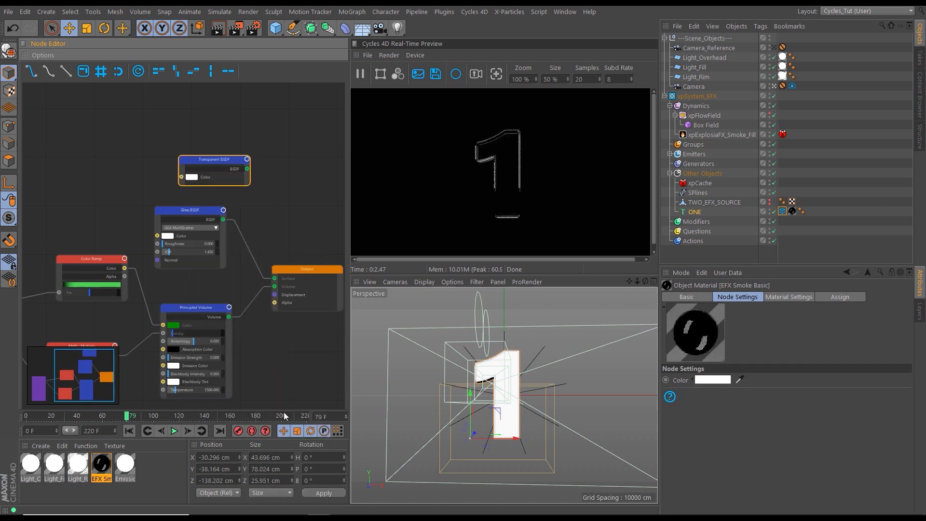
drag(230, 161, 208, 145)
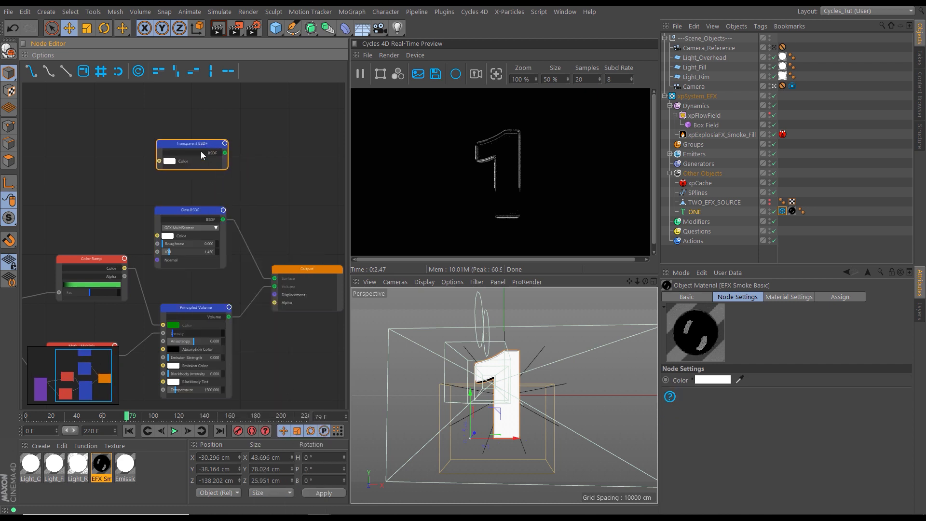
Add a Mix Shader node and place it beside the Transparent BSDF and Glass BSDF nodes.
right_click(241, 185)
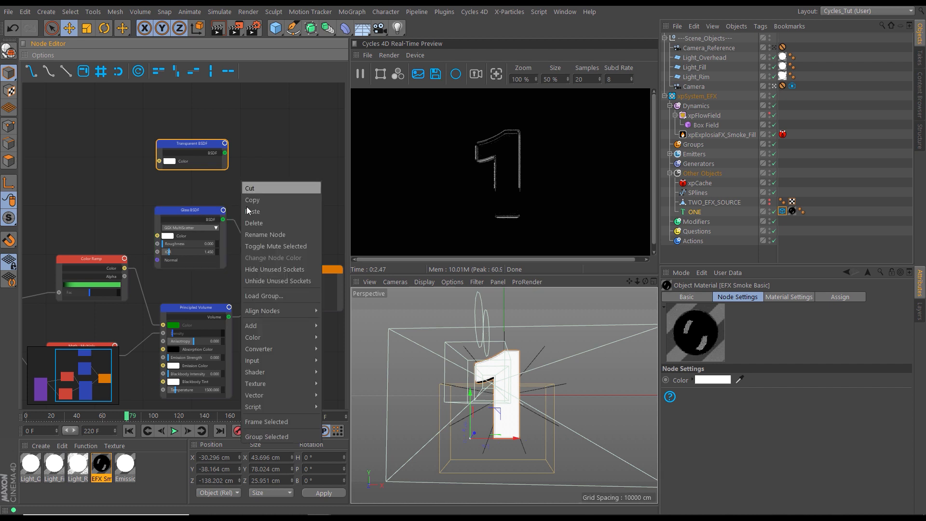
mouse_move(279, 372)
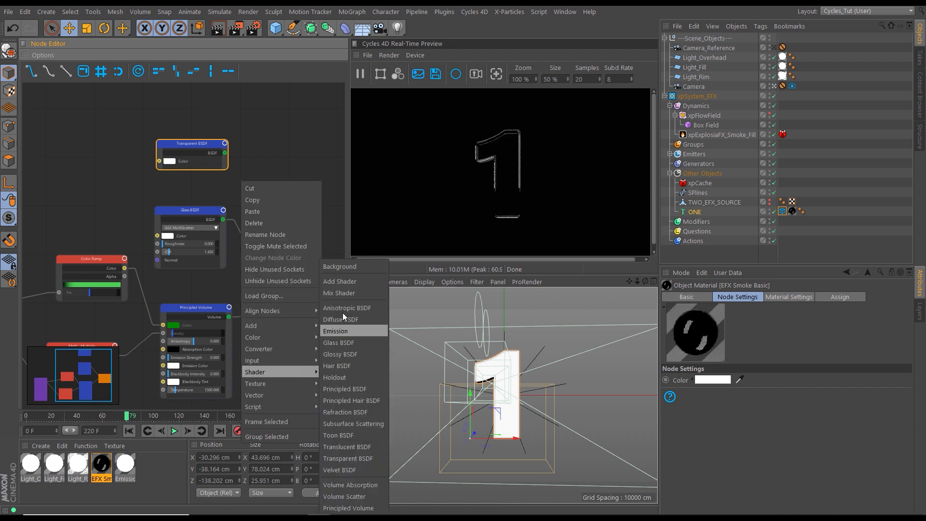
click(341, 293)
drag(264, 173, 264, 164)
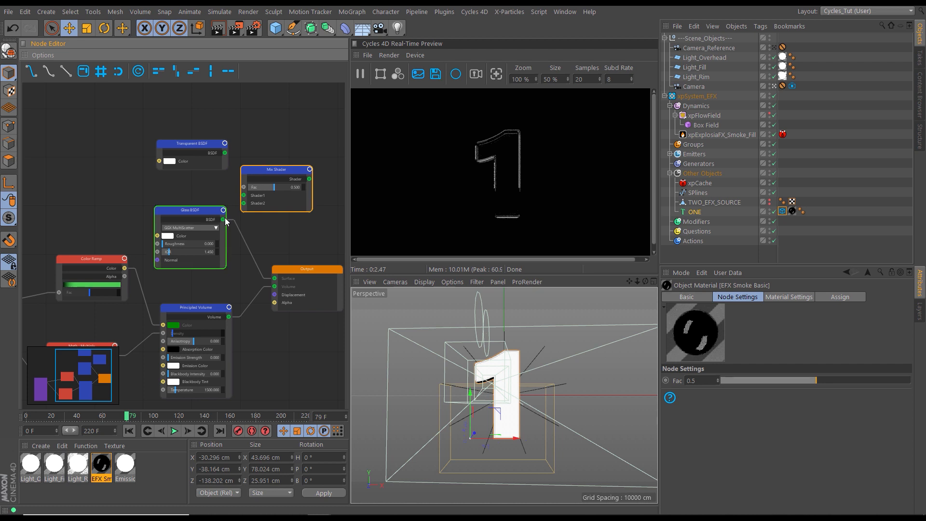
Connect Glass BSDF to the Mix Shader's Shader2, Transparent BSDF to Shader1, and the Mix Shader output to the Output node's Surface.
drag(223, 219, 244, 203)
drag(226, 152, 243, 195)
drag(309, 180, 274, 279)
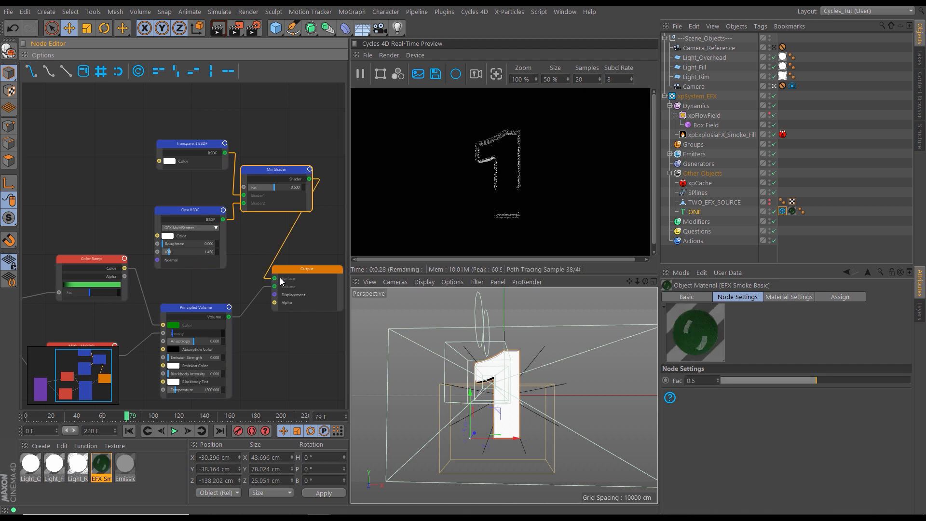
Try the Mix Shader's Fac at 0 and at 1, and settle on about 0.598.
click(273, 189)
drag(274, 189, 246, 191)
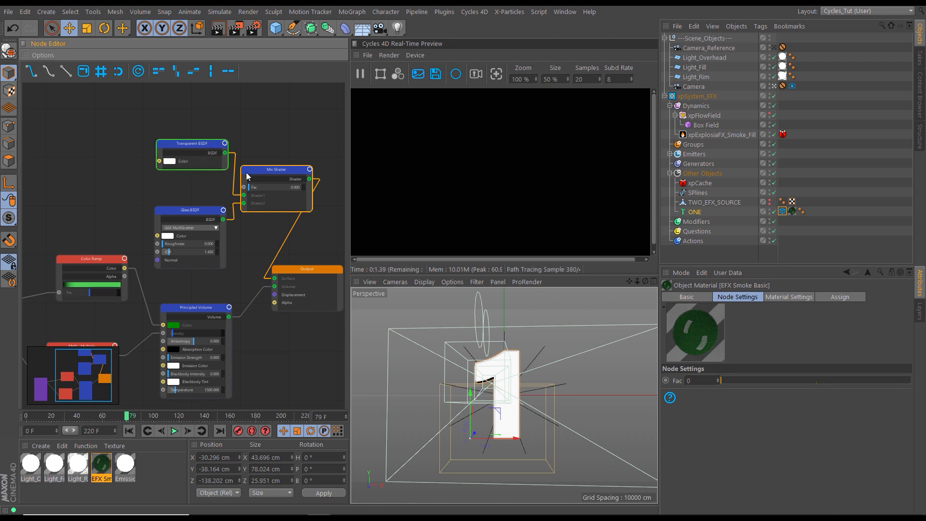
drag(250, 192, 308, 194)
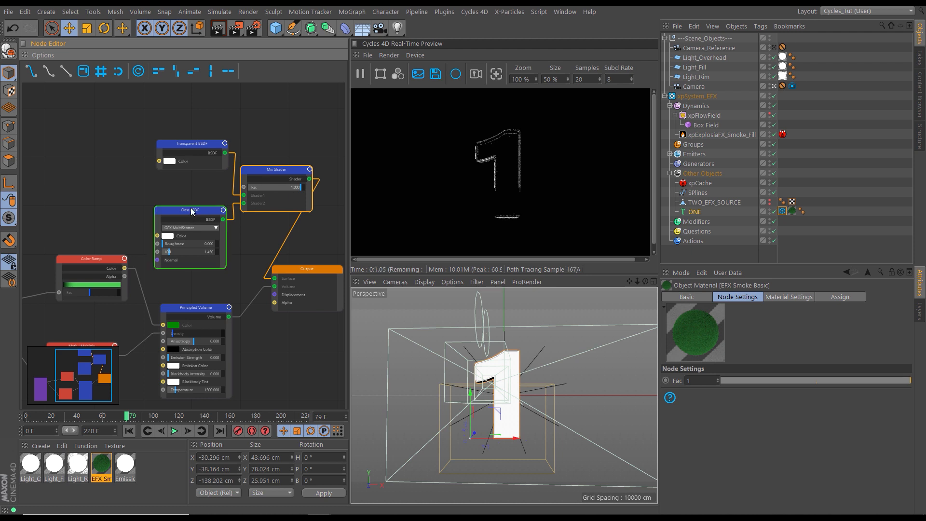
drag(301, 189, 284, 188)
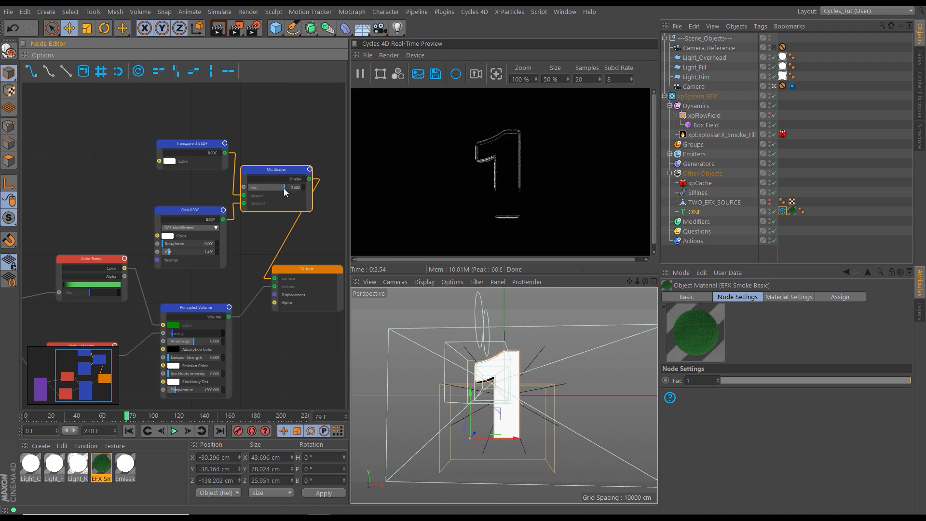
Space out the Transparent BSDF and Mix Shader nodes and move the Point Density Texture node above the Color Ramp.
drag(192, 146, 189, 163)
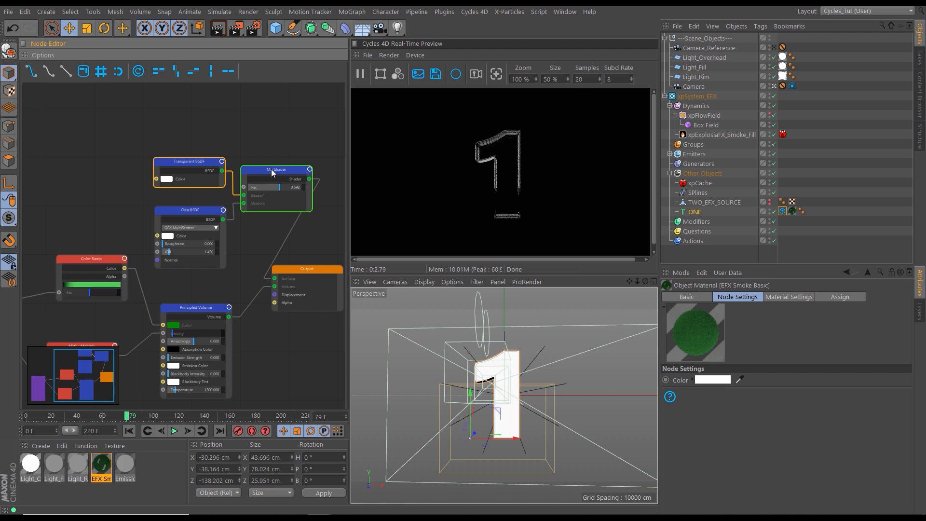
drag(272, 169, 288, 147)
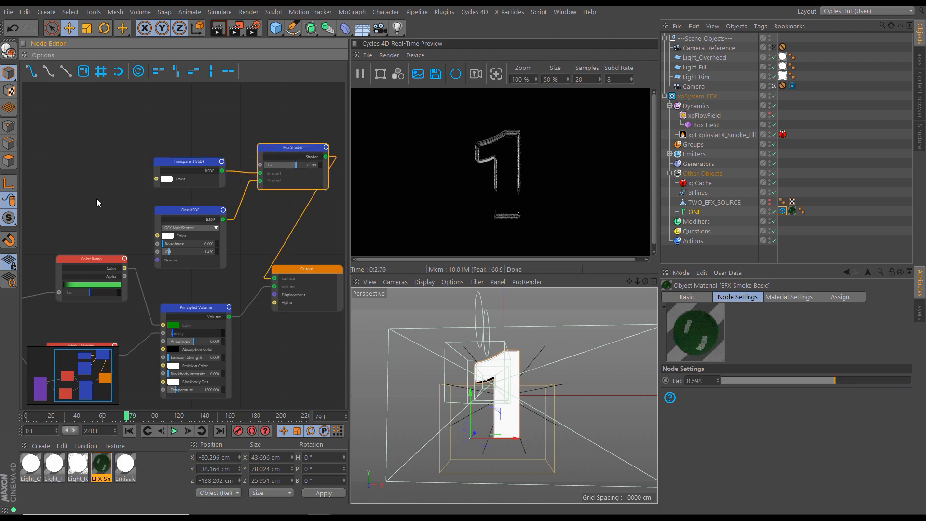
middle_drag(96, 198, 234, 159)
click(99, 272)
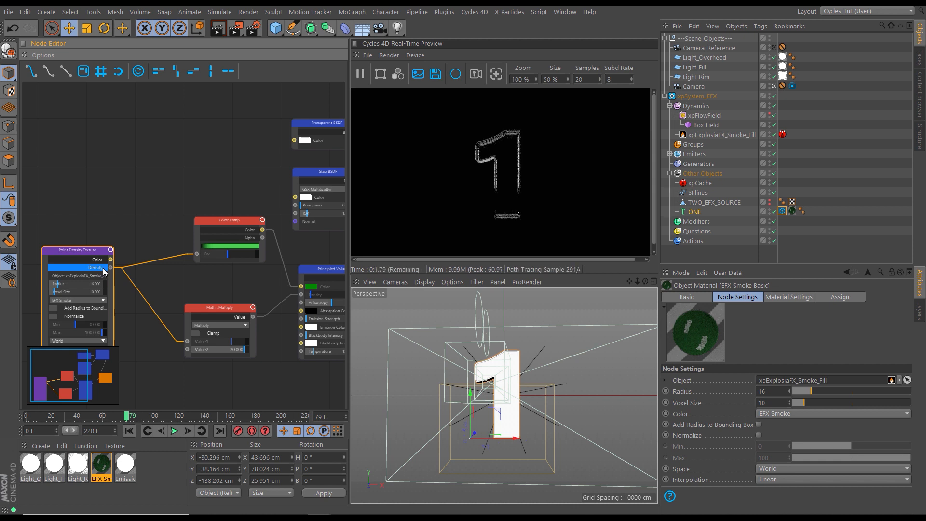
drag(96, 249, 102, 123)
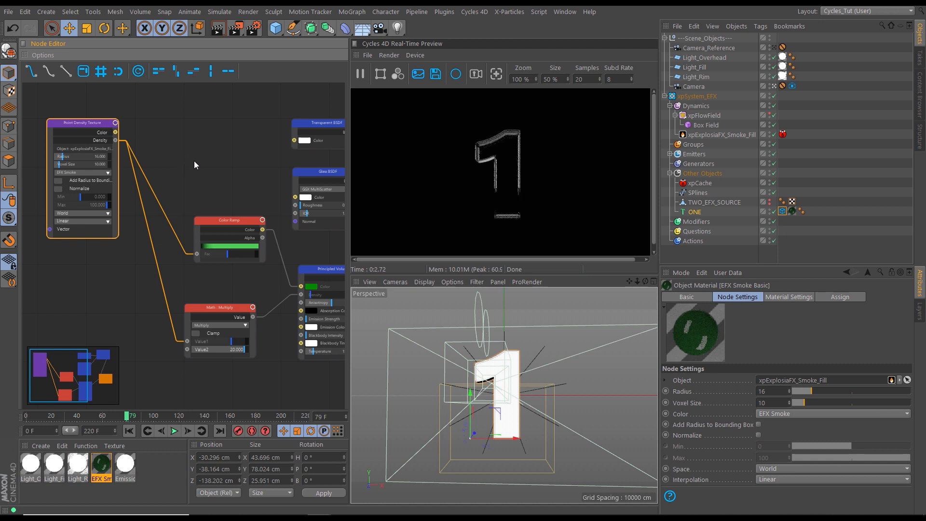
middle_drag(194, 165, 132, 177)
drag(33, 171, 85, 135)
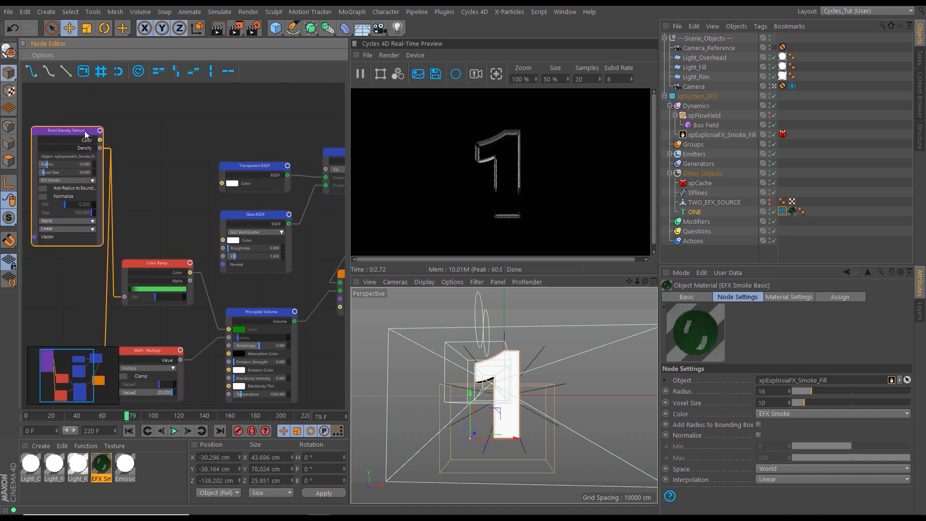
Connect the Point Density Texture's Density output to the Mix Shader's Fac and shift the Transparent BSDF node slightly lower.
middle_drag(157, 169, 116, 185)
drag(60, 165, 282, 189)
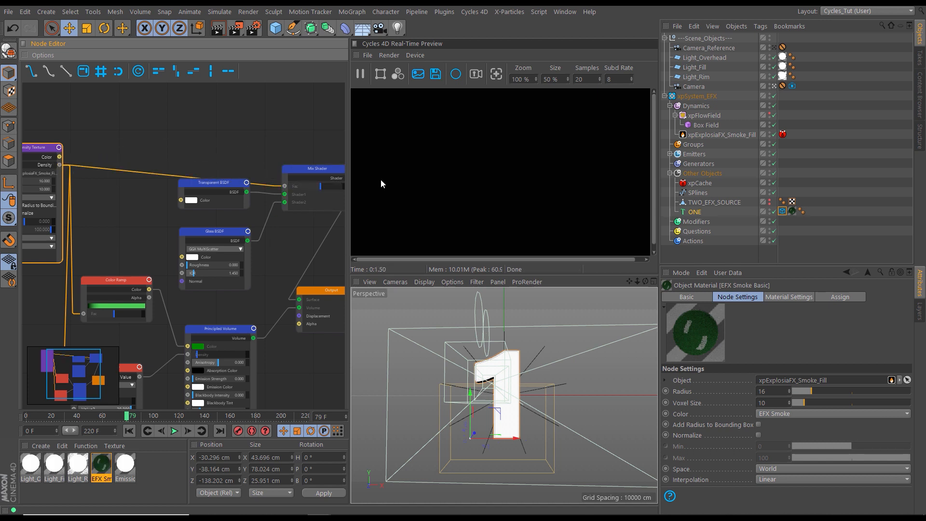
drag(211, 189, 201, 199)
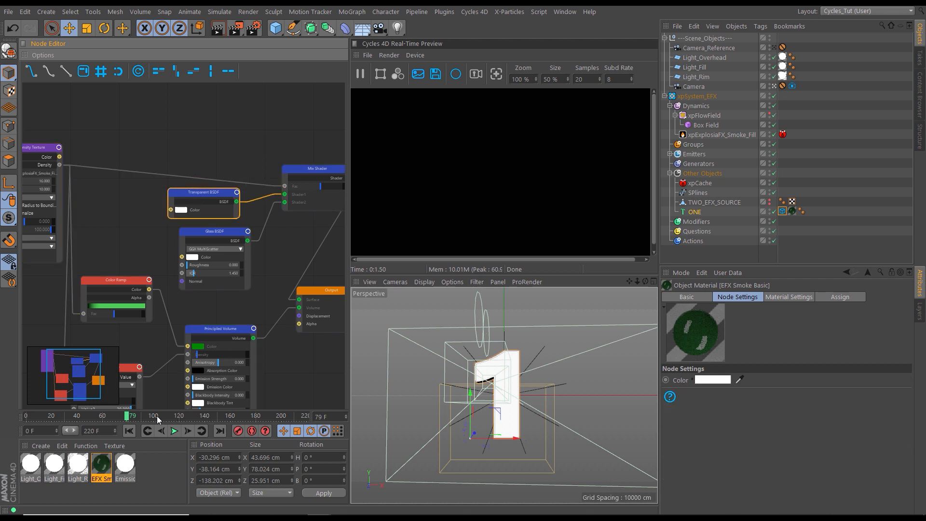
Play the animation up to frame 128 and try an IOR of 1.555 and about 1.196 on the Glass BSDF.
click(174, 431)
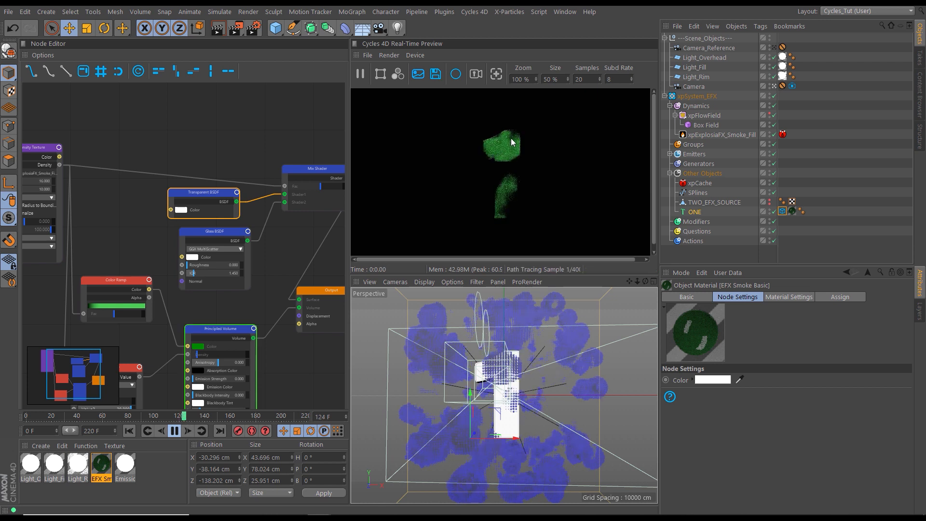
click(177, 430)
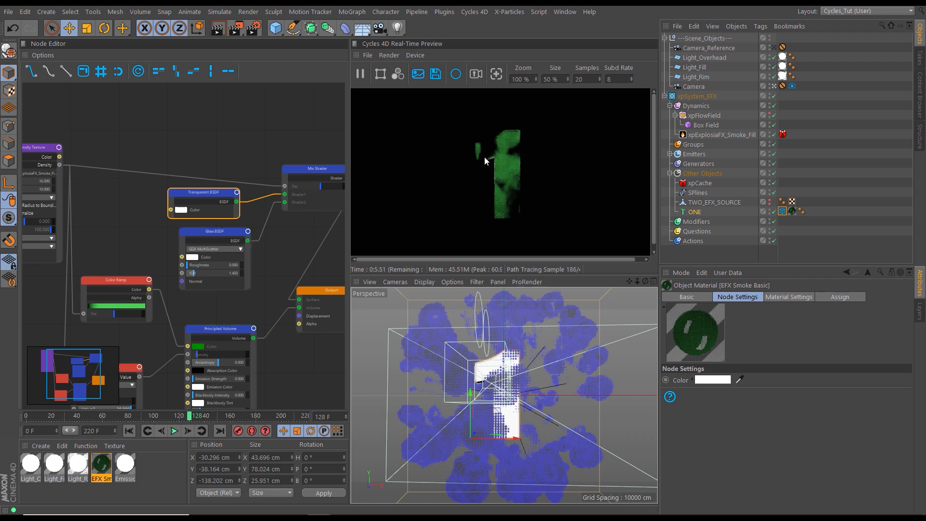
click(193, 274)
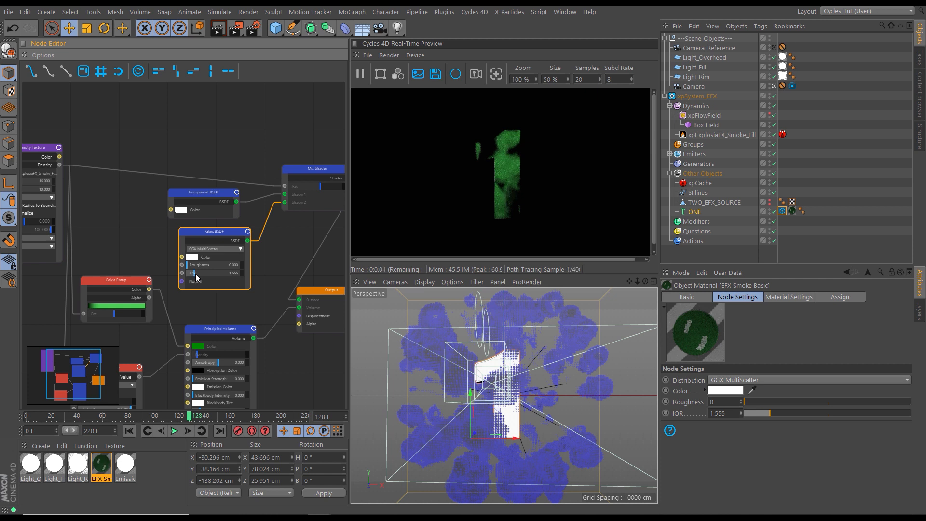
click(195, 275)
Move the Mix Shader node higher in the node graph, above the Transparent BSDF.
middle_drag(242, 138, 189, 169)
drag(259, 201, 263, 170)
click(94, 216)
middle_drag(94, 216, 127, 178)
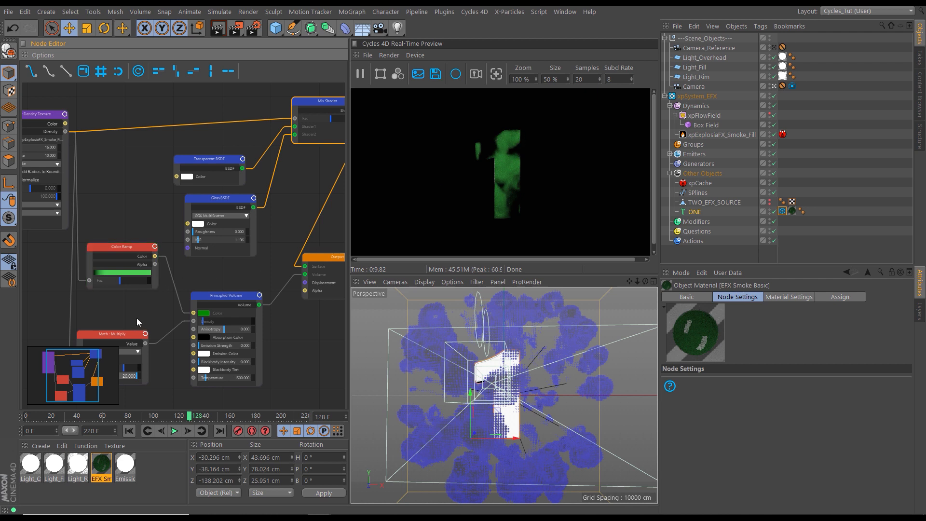
Duplicate the Math Multiply node and insert the copy between the Point Density Texture's Density output and the Mix Shader's Fac.
click(128, 333)
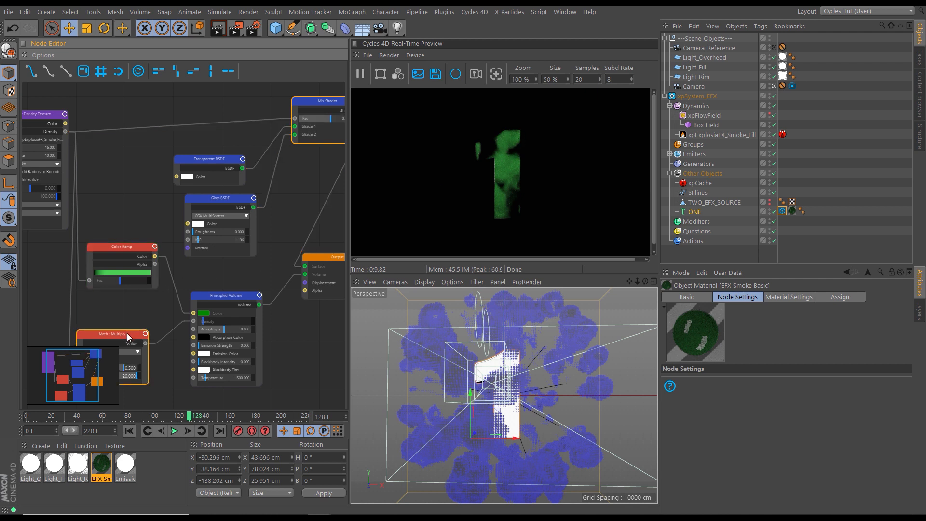
click(130, 338)
ctrl+drag(128, 335, 146, 94)
click(146, 93)
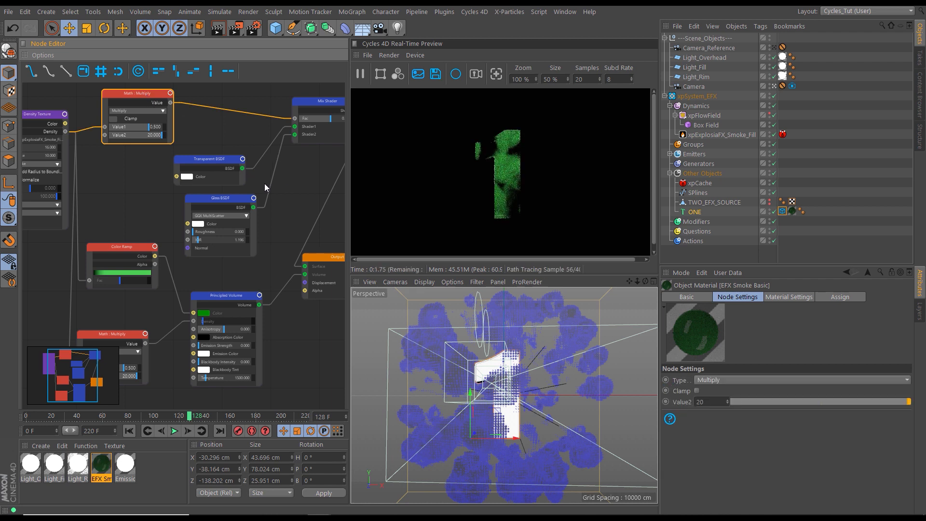
Set the Glass BSDF's IOR to about 1.375 and play the animation on to frame 135.
middle_drag(302, 177, 244, 205)
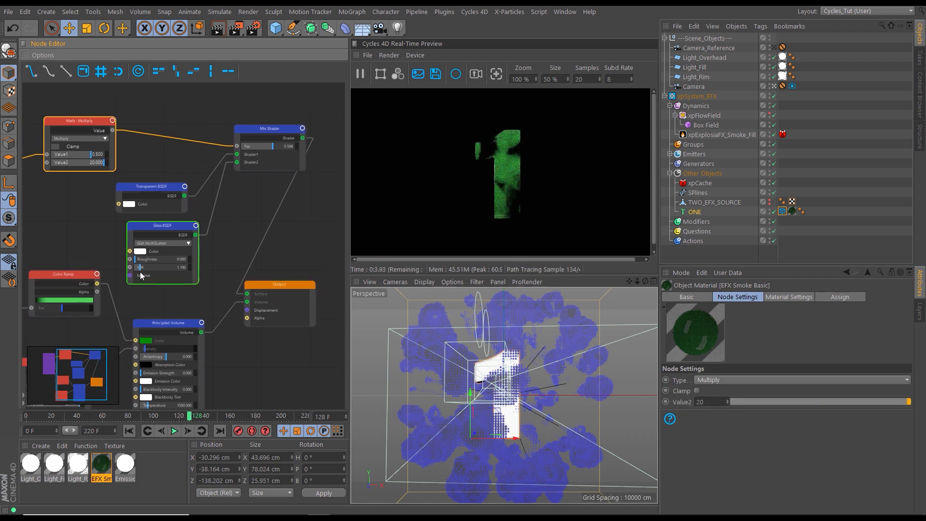
drag(140, 268, 143, 267)
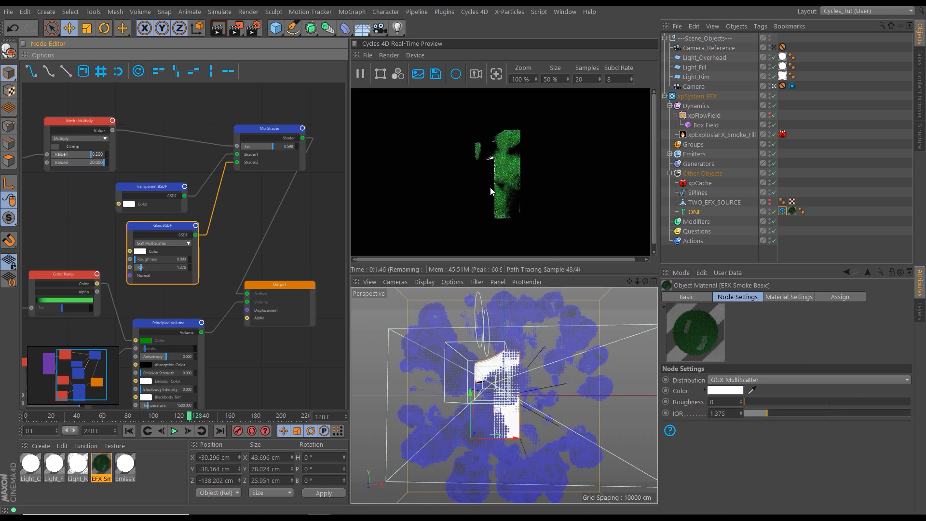
click(175, 431)
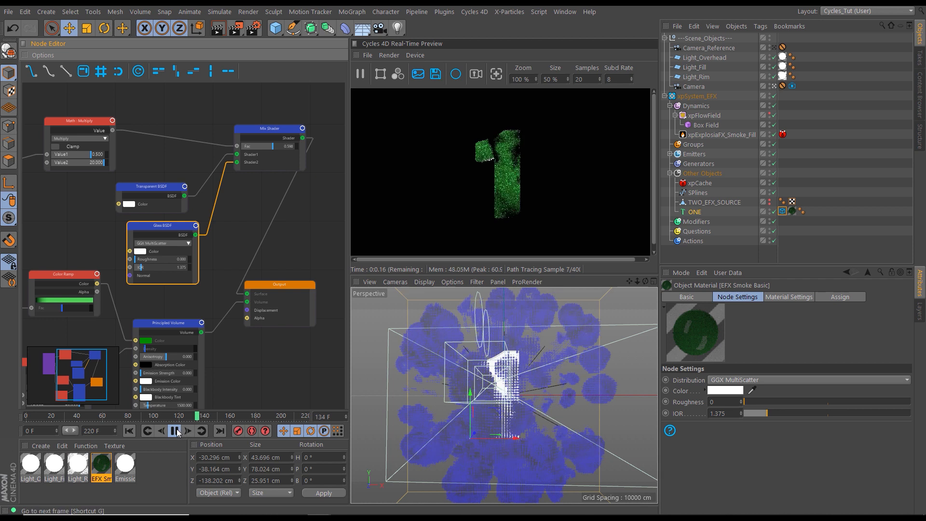
click(175, 430)
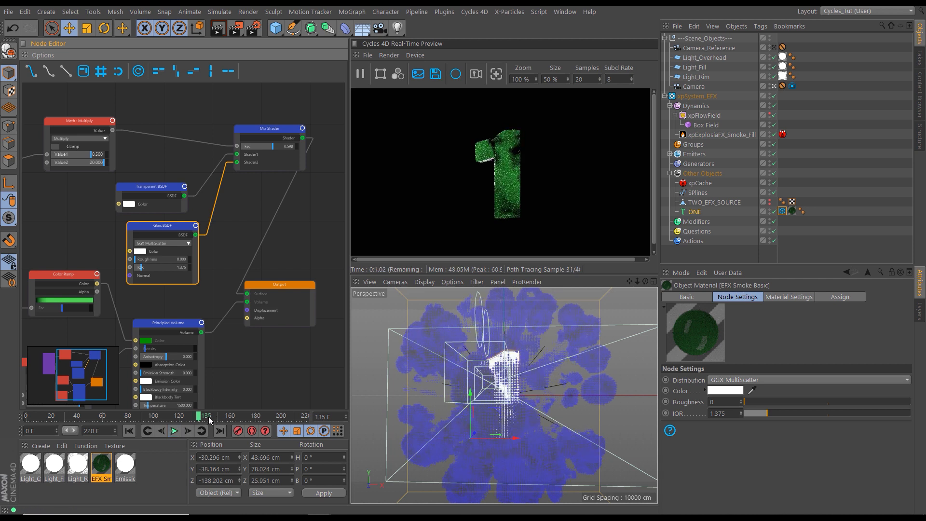
Step through frames 145 to 220 and back to frame 192 to examine how the glass and smoke fade in the preview.
click(215, 415)
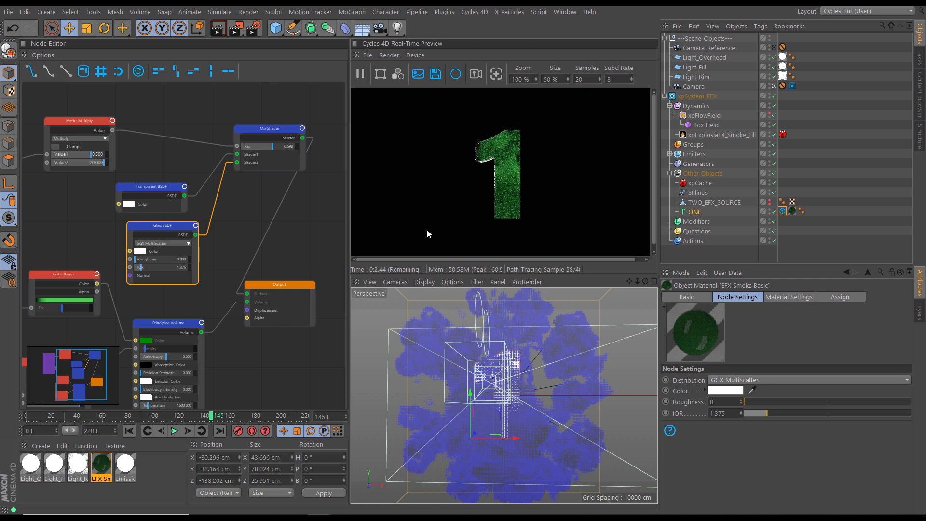
click(236, 415)
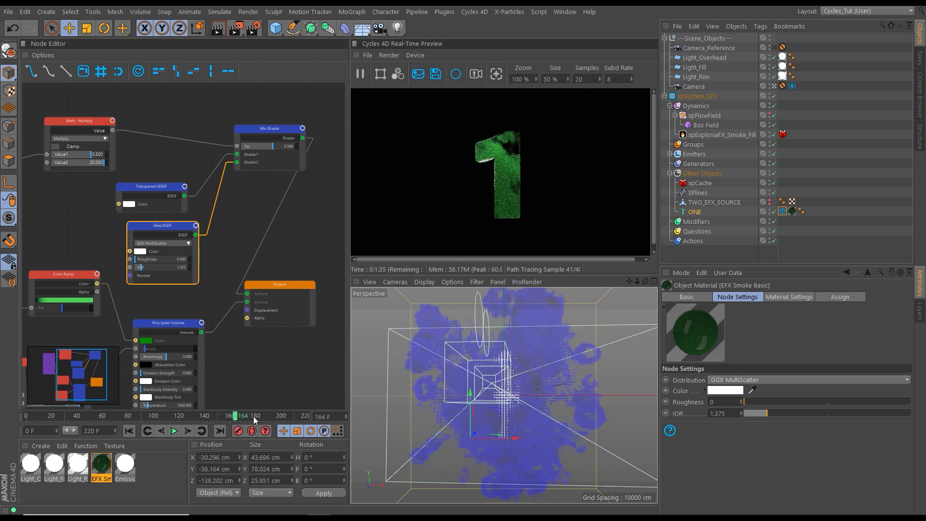
click(256, 417)
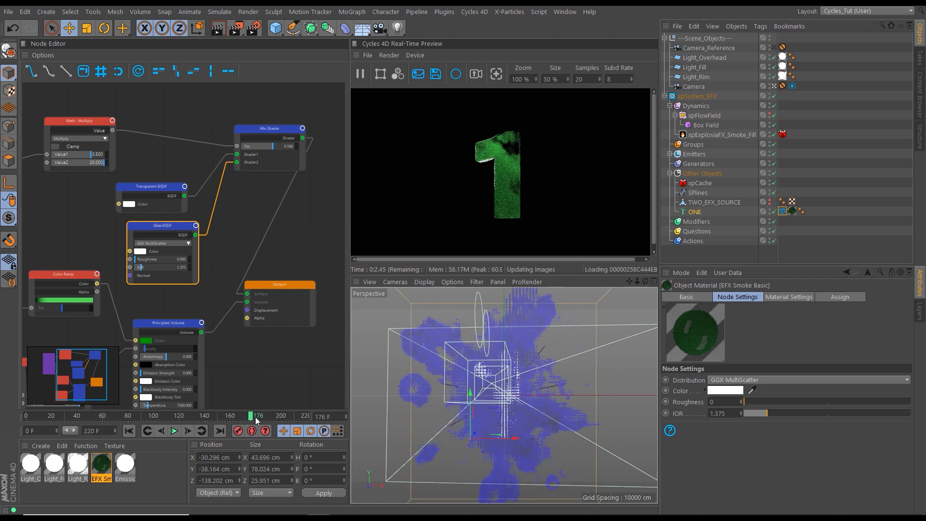
click(284, 418)
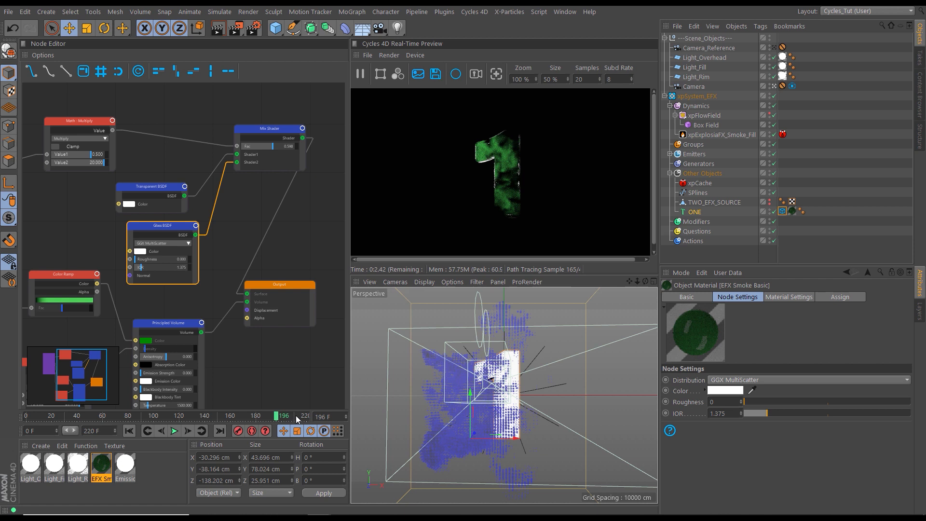
click(296, 415)
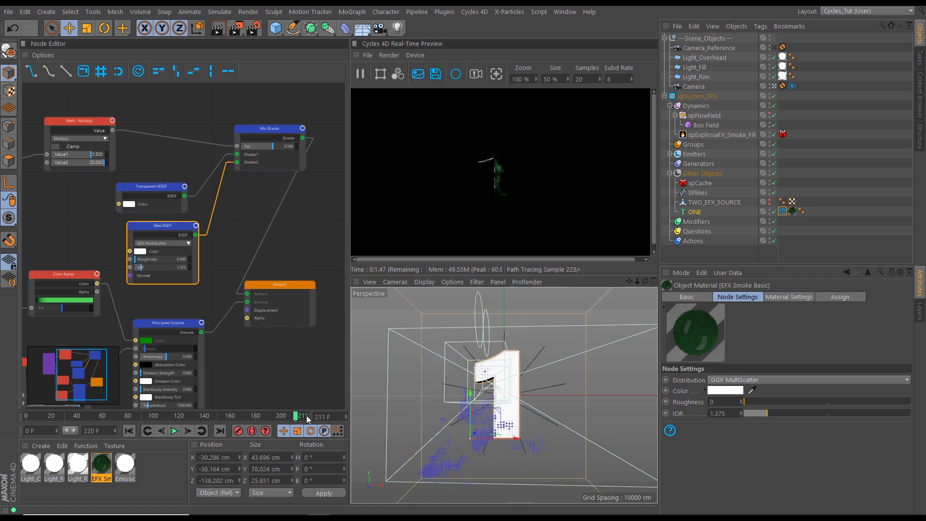
click(306, 418)
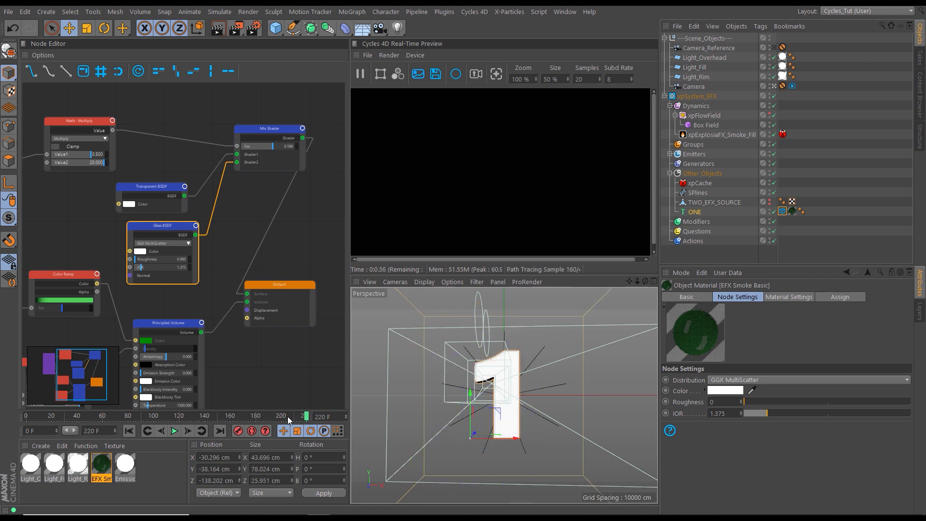
click(288, 417)
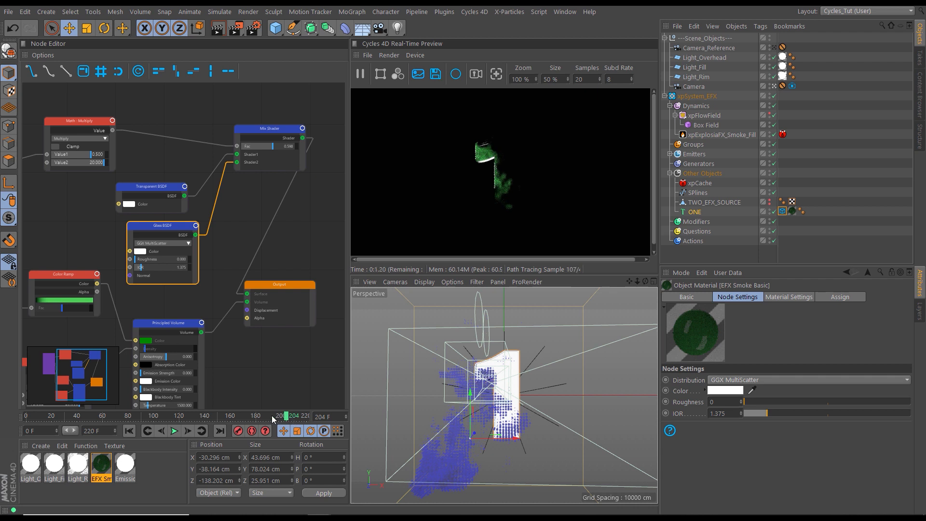
click(271, 416)
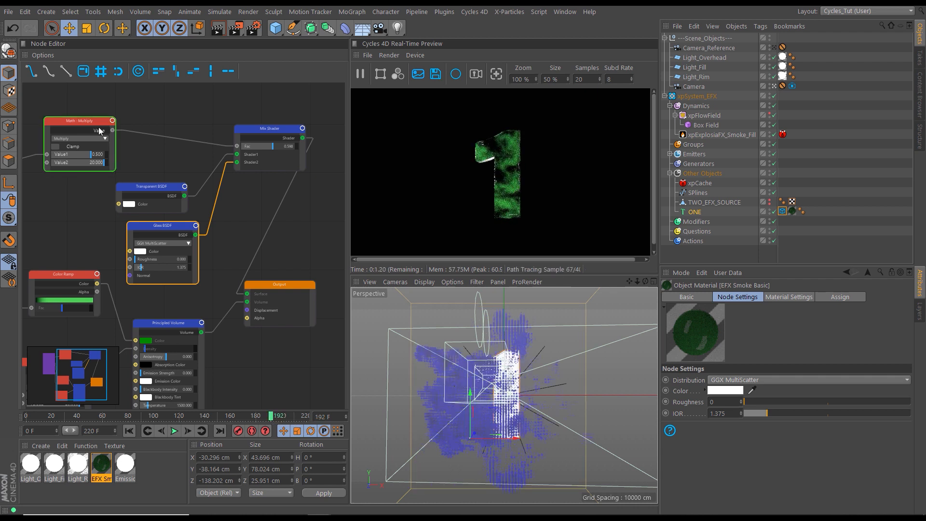
Set Value2 of the Multiply node feeding the Mix Shader to 10 and check the preview at frame 167.
click(94, 124)
double_click(710, 402)
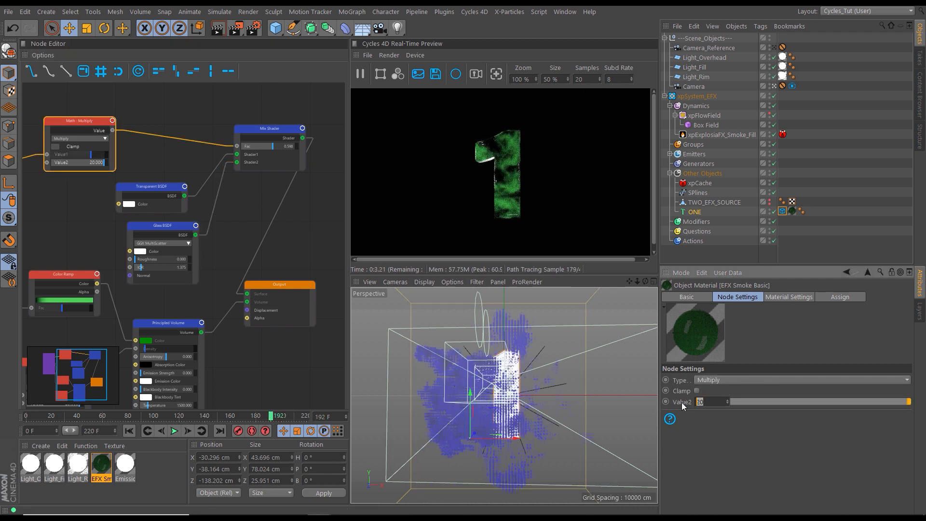
text(10)
key(Return)
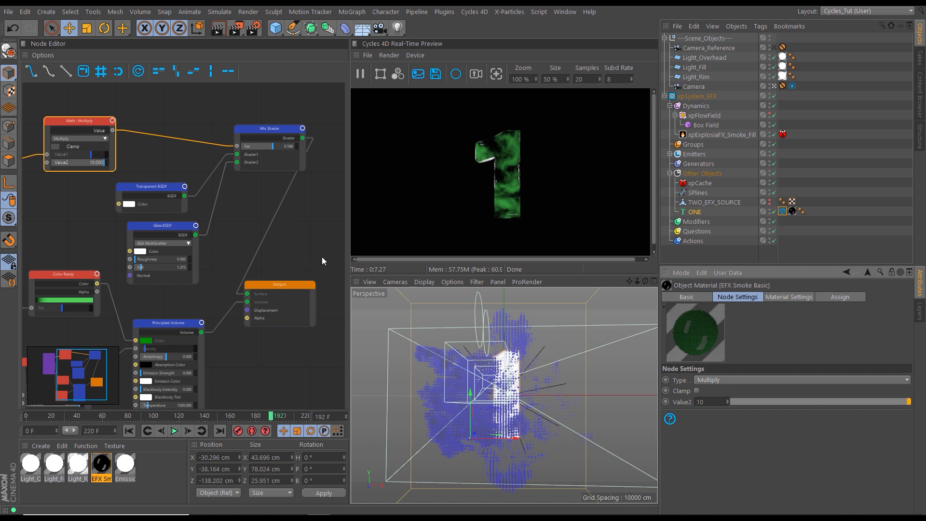
click(240, 415)
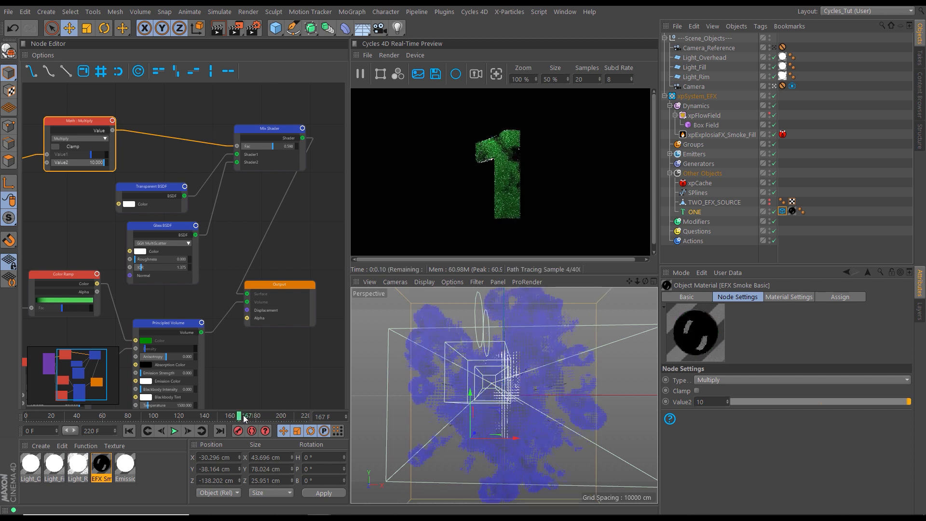
Move back along the timeline to frame 146 and turn off file saving in the render settings.
click(226, 415)
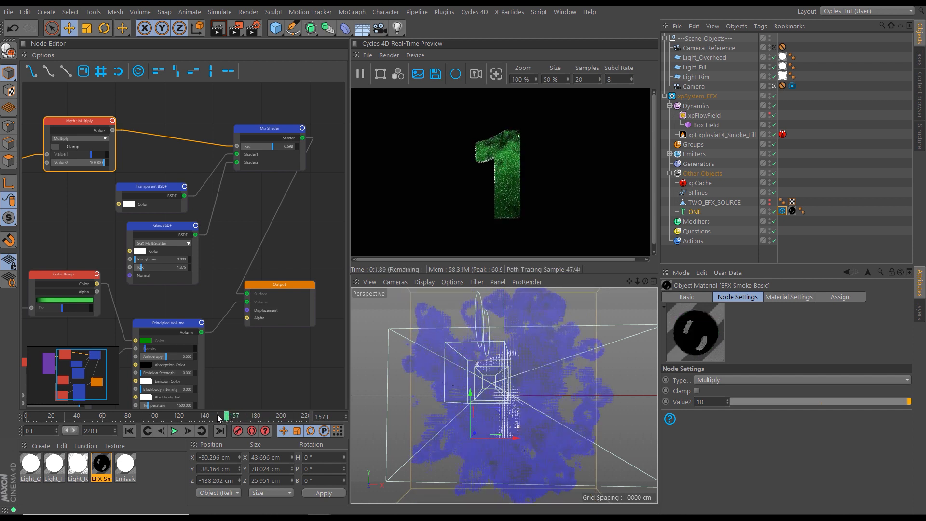
click(212, 415)
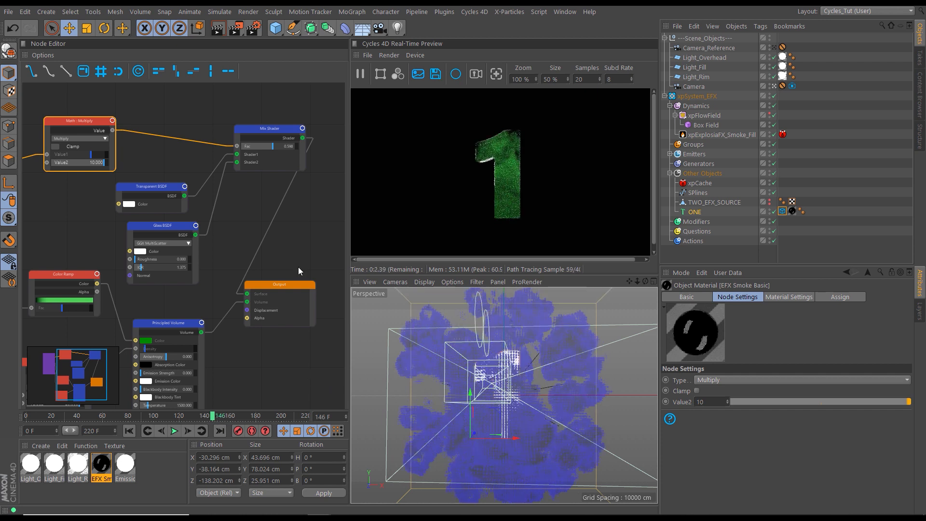
click(254, 30)
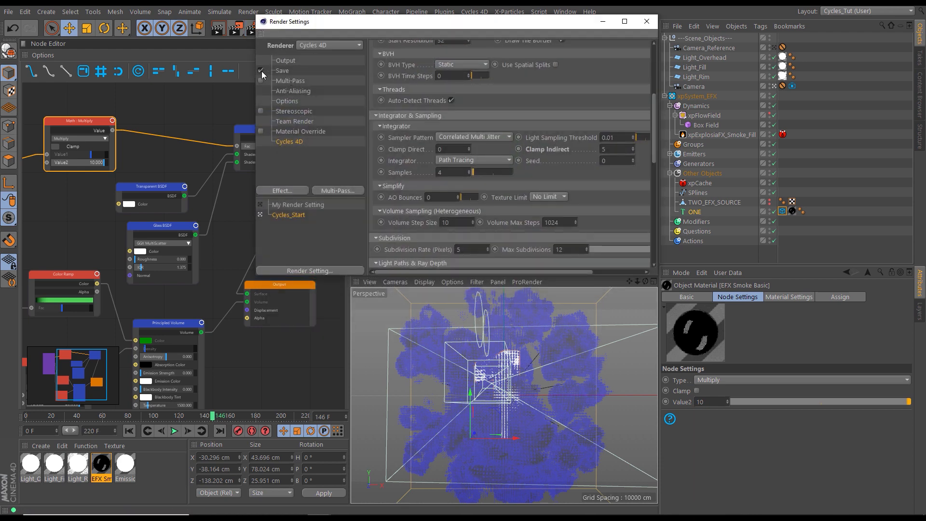
click(286, 61)
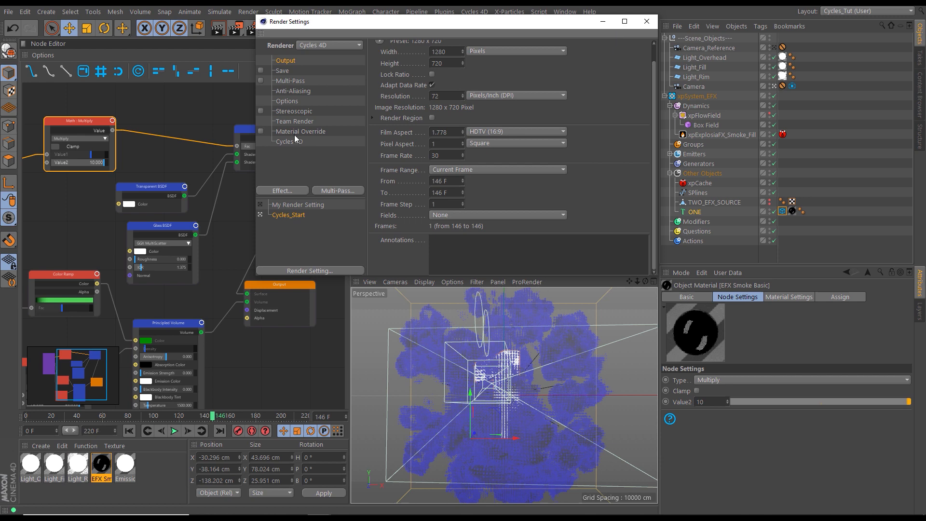
Set the Cycles 4D integrator samples to 30 in the render settings.
click(305, 143)
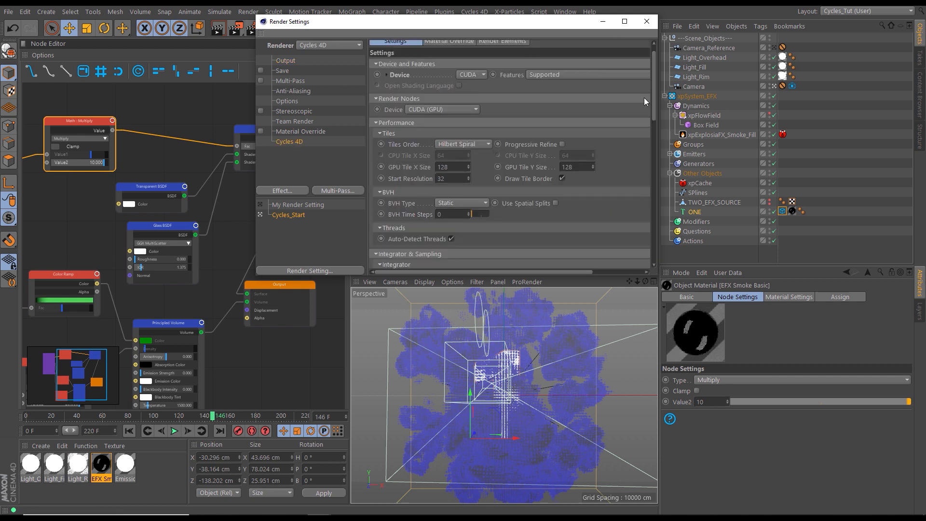
drag(652, 108, 626, 135)
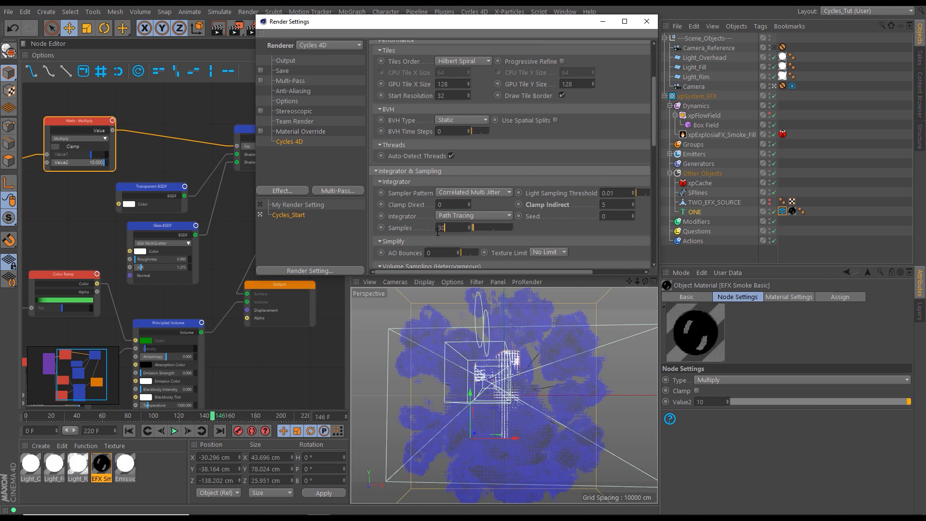
key(Return)
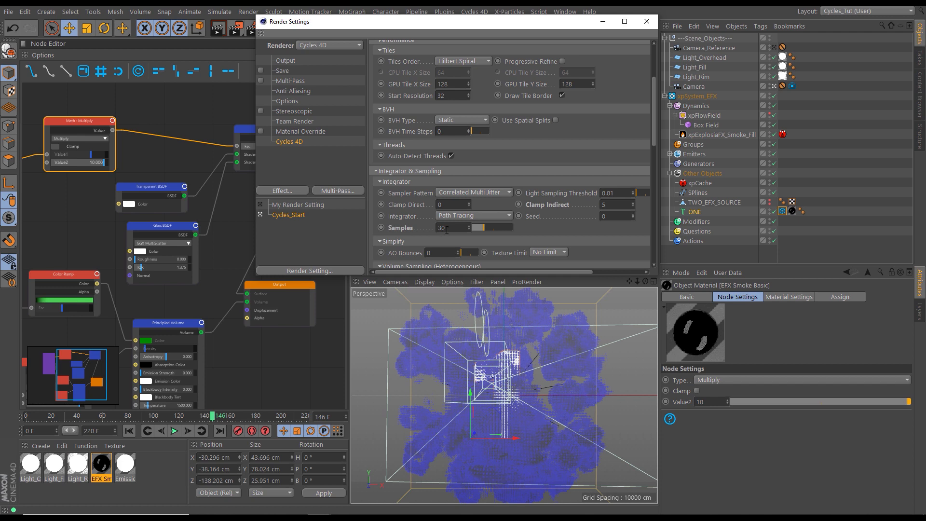
click(646, 21)
Render frame 146 to the Picture Viewer and enlarge the viewer to inspect the smoke-filled number.
click(236, 29)
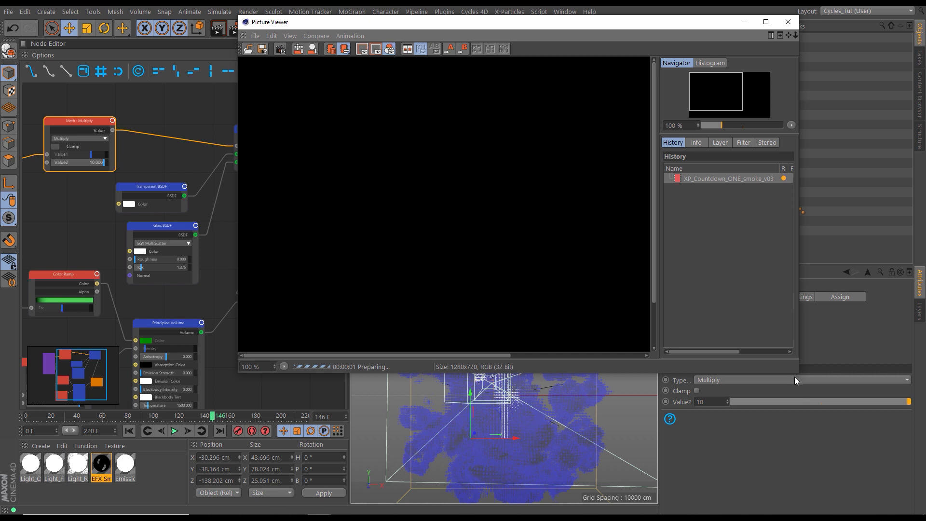
drag(799, 373, 901, 479)
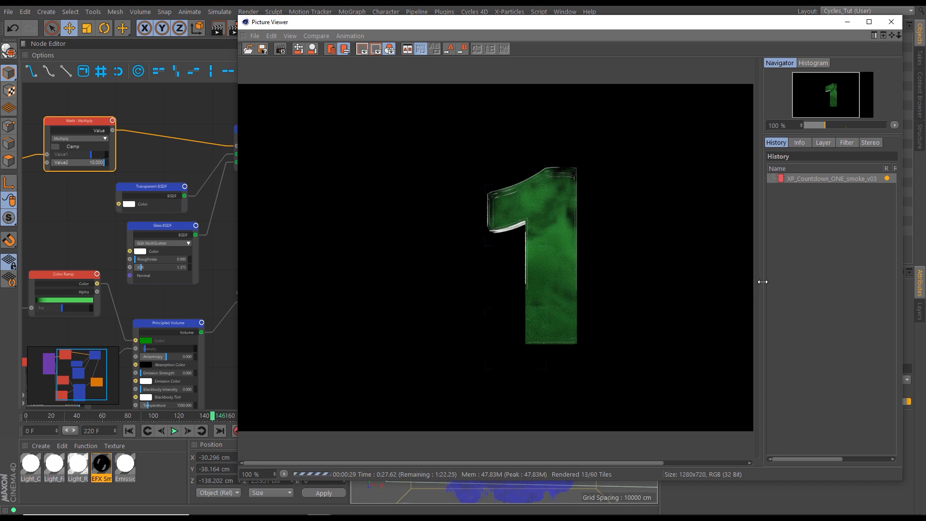
drag(763, 282, 738, 286)
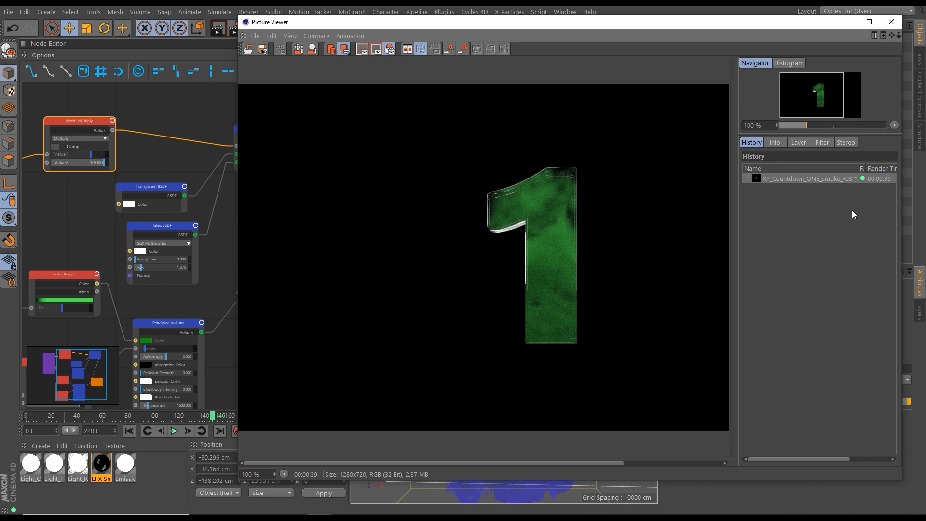
click(880, 31)
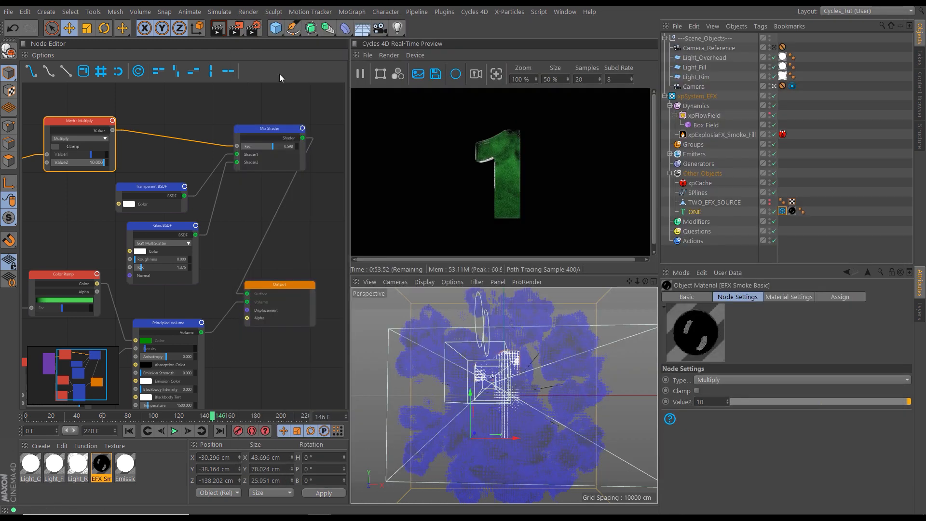
Set the Cycles 4D integrator samples to 32 and Max Ray Bounces to 8.
click(234, 28)
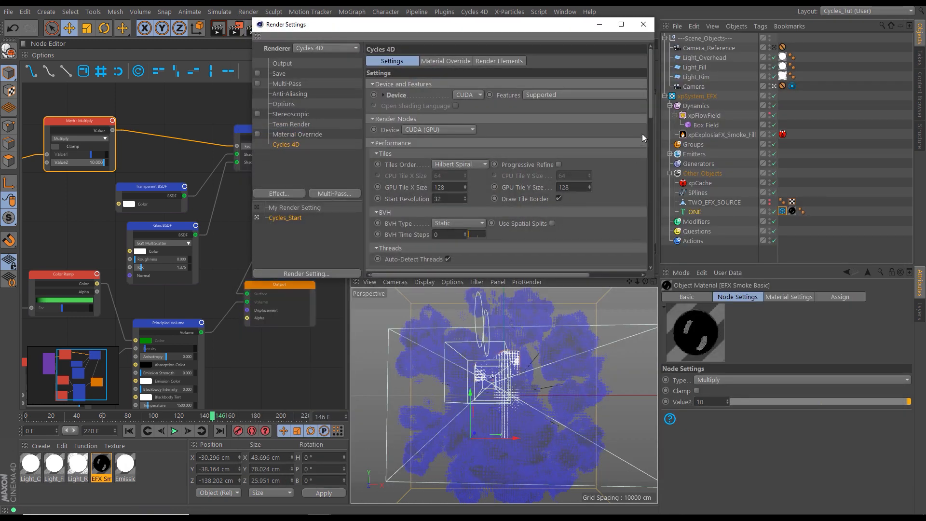
drag(650, 112, 649, 163)
drag(452, 166, 412, 165)
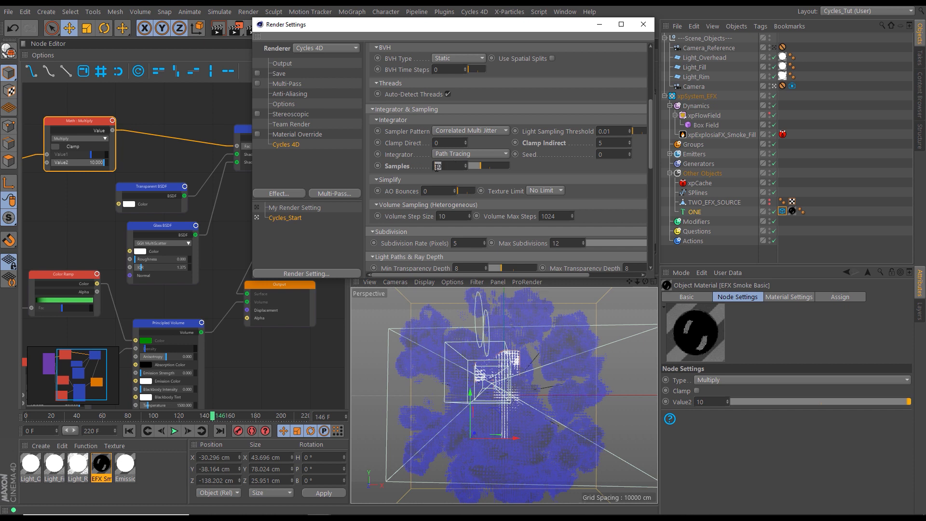
text(32)
drag(651, 157, 653, 184)
double_click(627, 193)
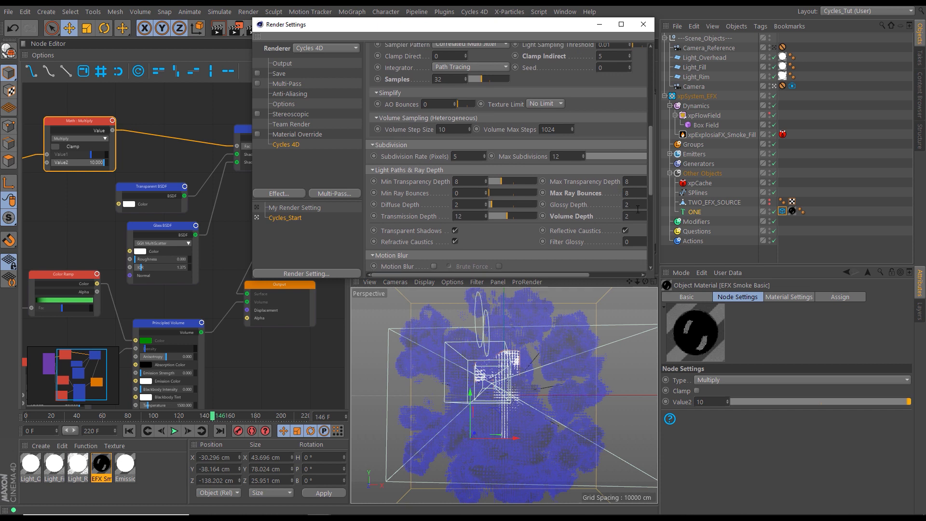
click(644, 25)
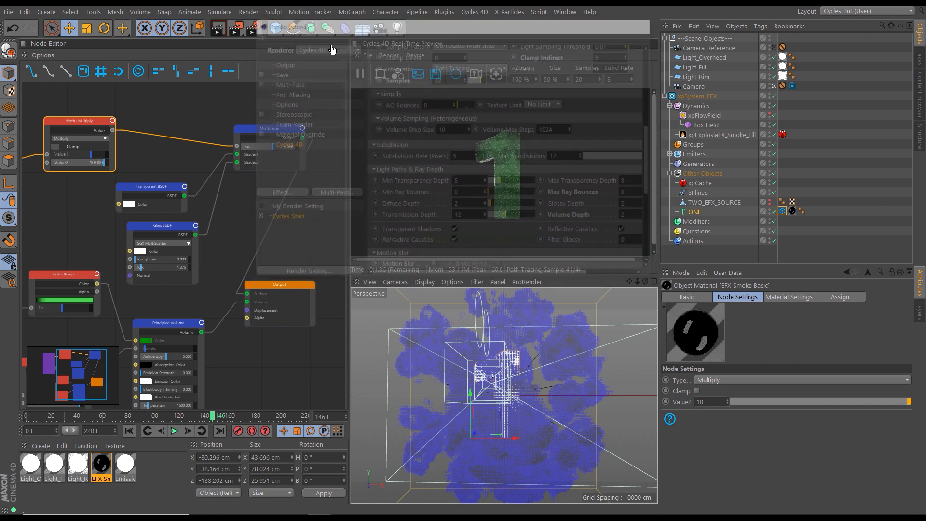
Render frame 146 again and alternate between the two renders in the history to compare noise and smoke detail.
click(238, 32)
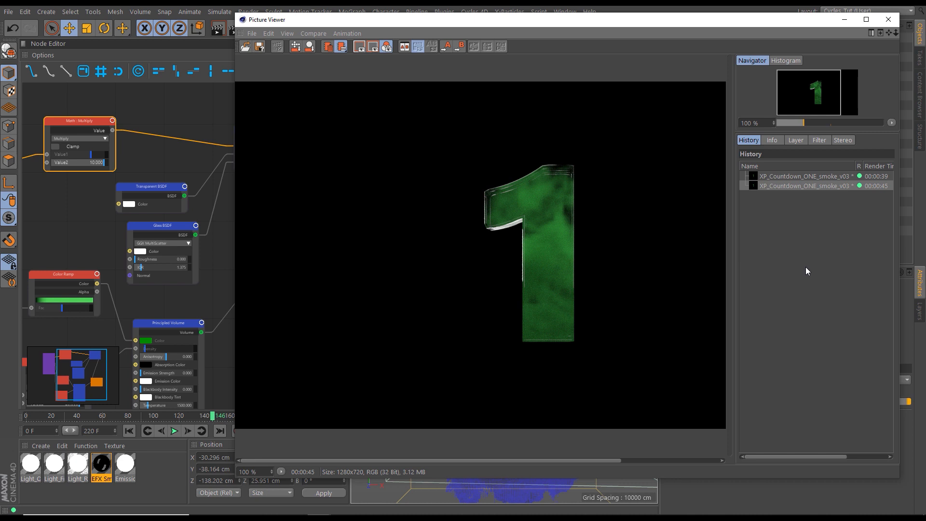
click(795, 176)
click(793, 183)
click(795, 177)
click(794, 182)
click(794, 175)
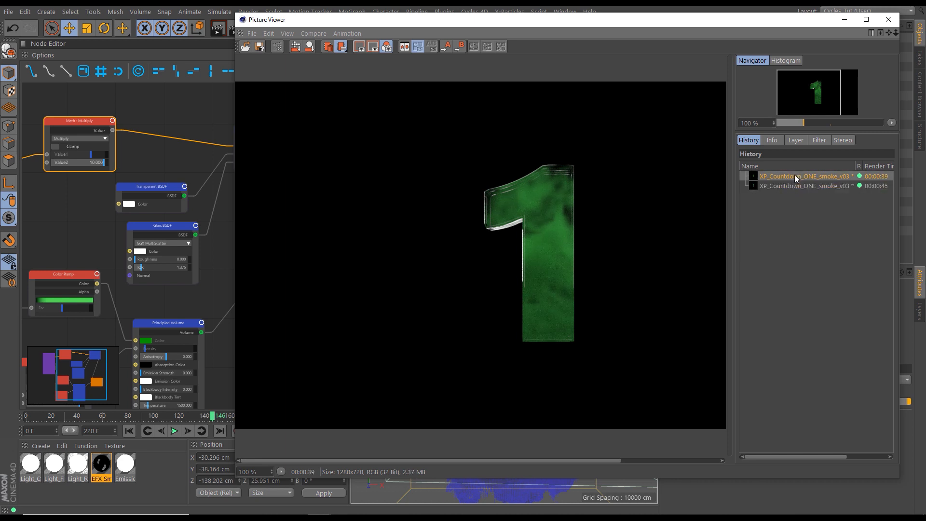
click(795, 186)
click(797, 175)
click(794, 182)
click(797, 177)
click(794, 184)
click(796, 178)
click(795, 183)
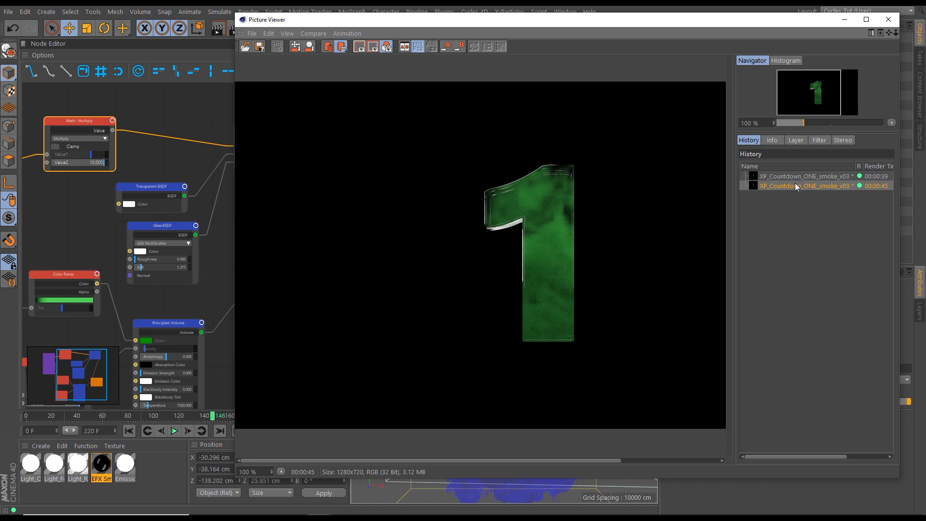
click(796, 175)
click(795, 181)
click(795, 179)
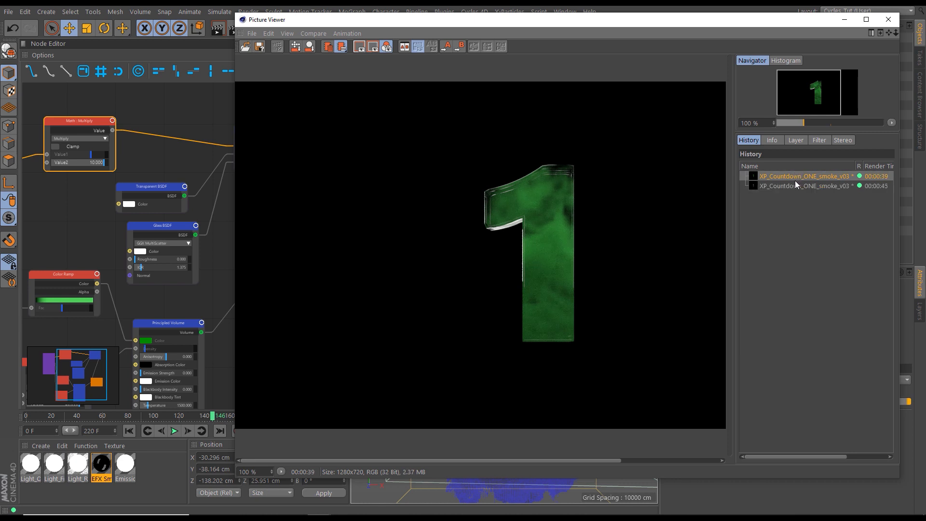
click(794, 182)
click(797, 178)
click(794, 184)
click(797, 177)
click(795, 184)
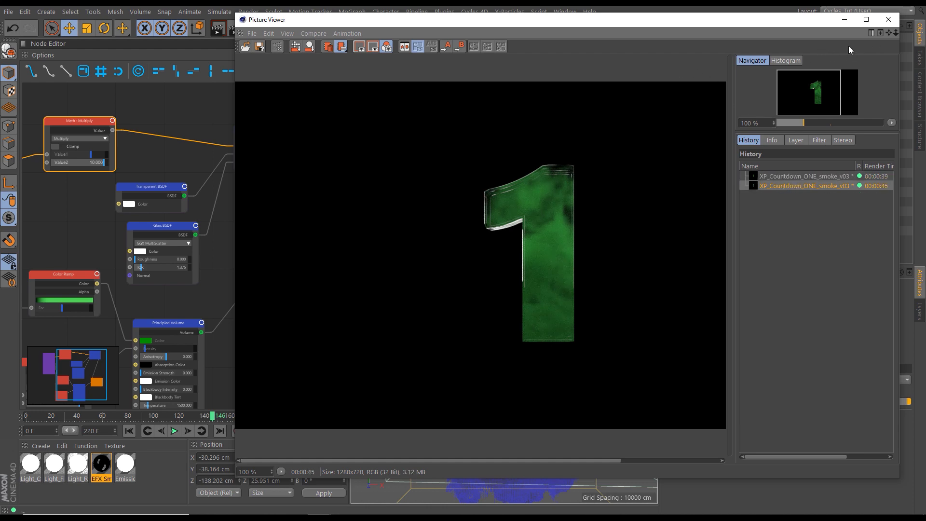
click(889, 20)
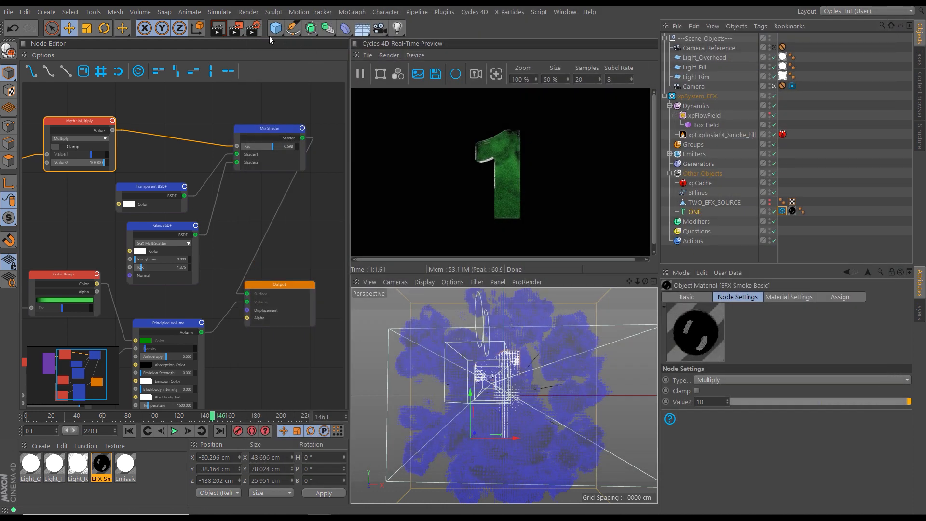
Set the Start Resolution in the Cycles 4D tile settings to 30.
click(255, 30)
drag(462, 193, 417, 190)
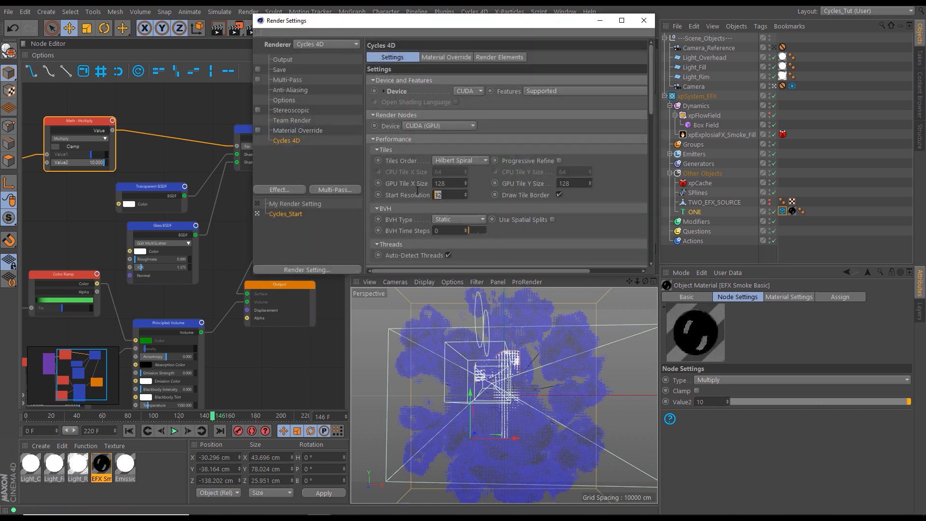
text(30)
key(Return)
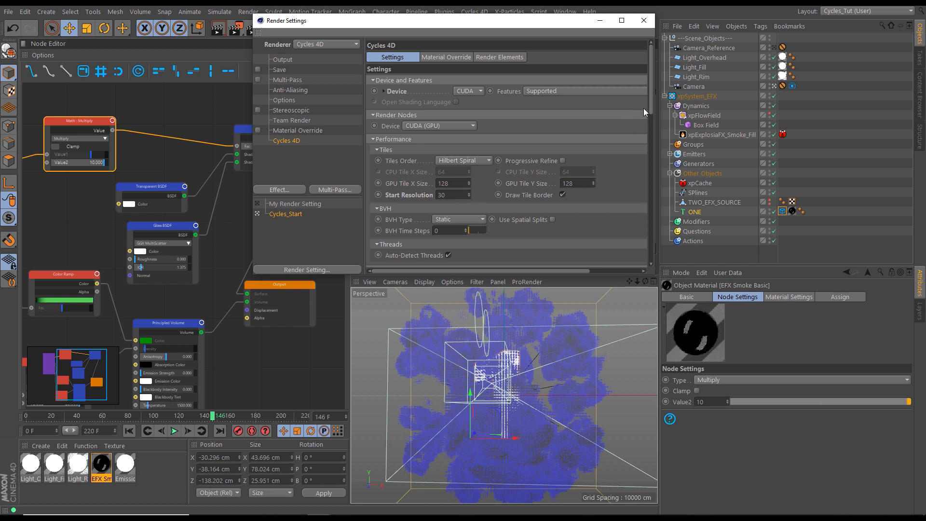
click(643, 21)
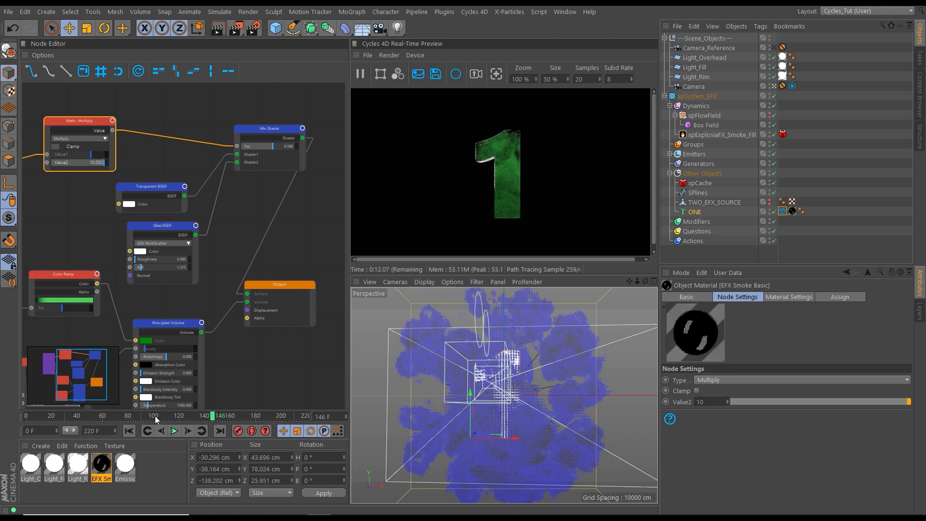
Scrub the timeline from frame 113 to 210 and set the output frame range to run from 113 to 210.
mouse_move(155, 416)
mouse_down()
mouse_move(181, 420)
mouse_move(171, 416)
mouse_up()
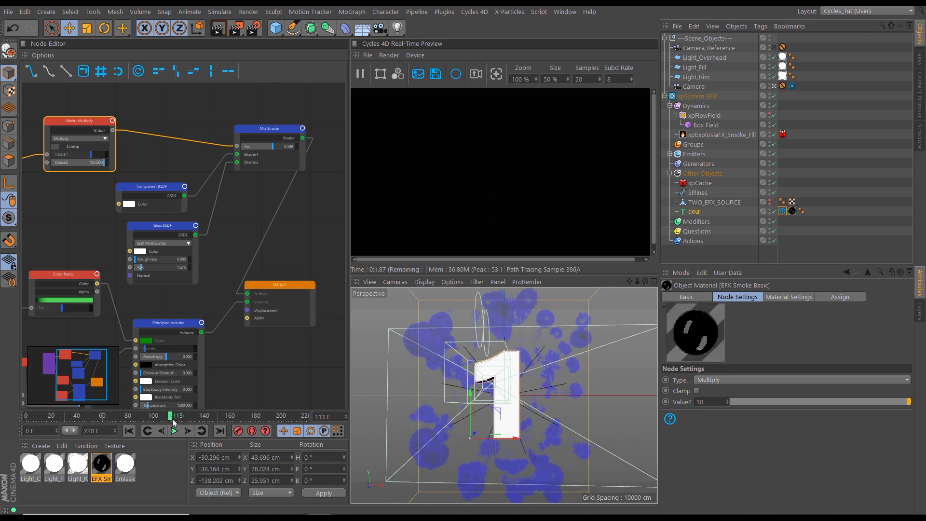
click(294, 415)
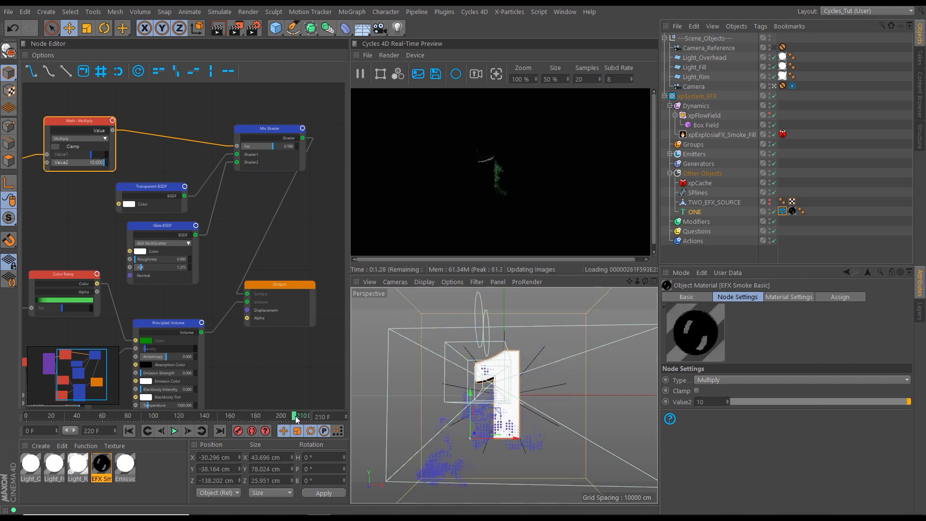
click(254, 30)
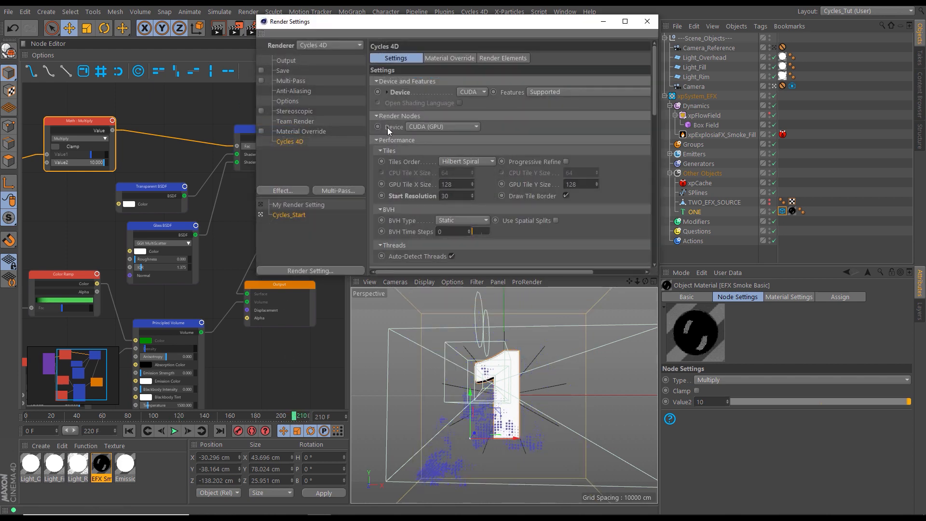
click(286, 60)
click(454, 199)
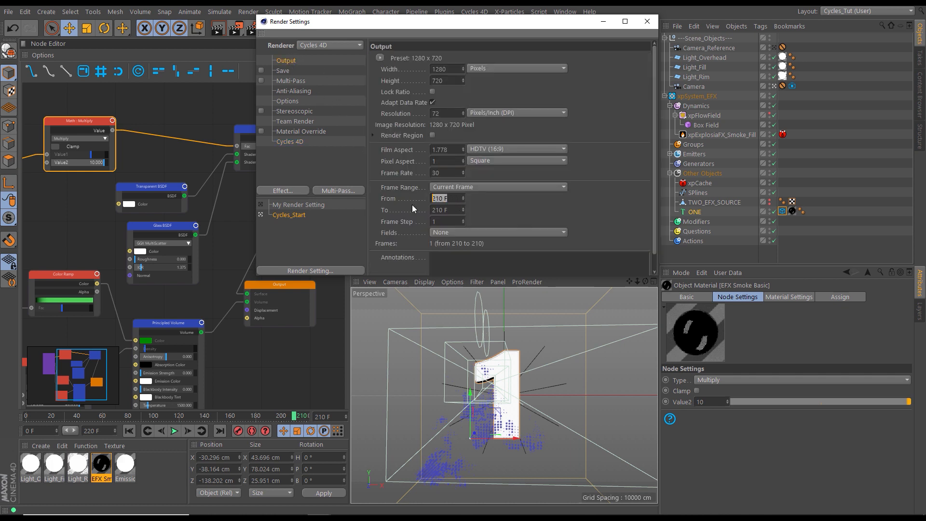
text(113)
key(Return)
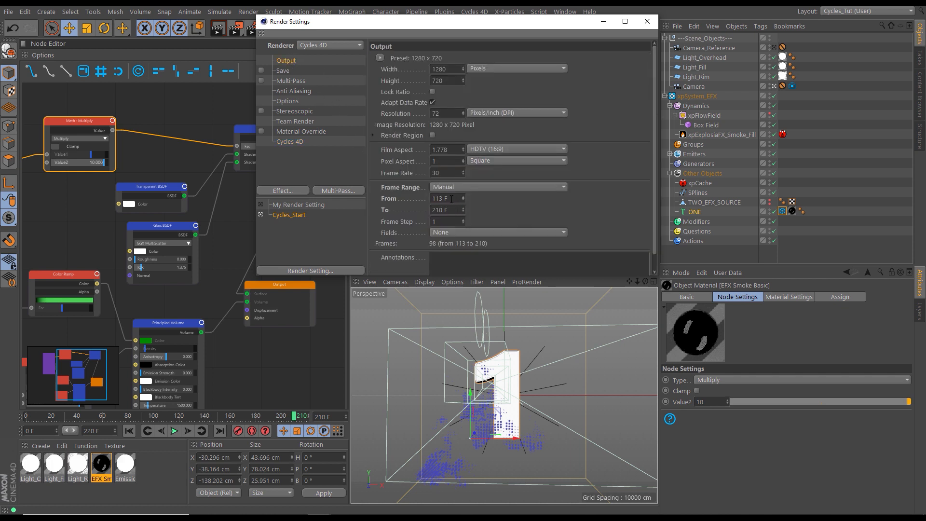
click(648, 21)
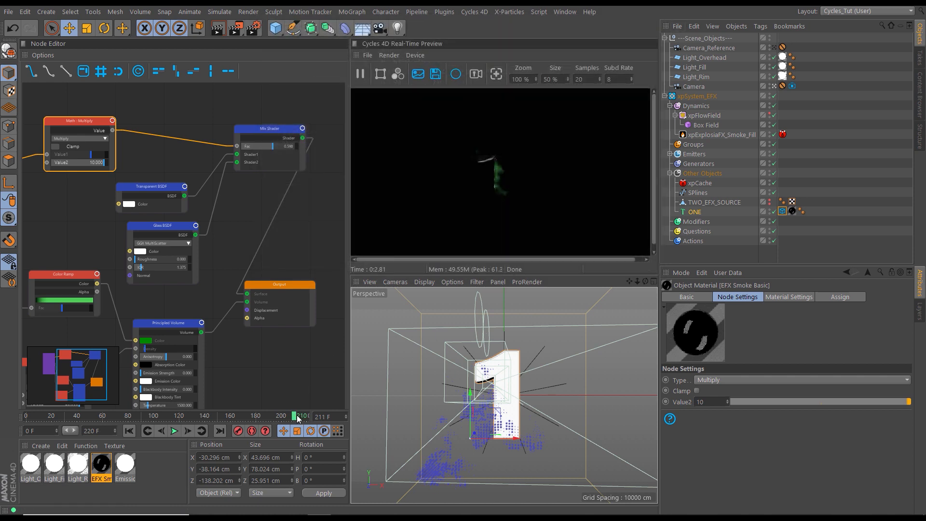
Find the frame where the smoke has vanished and extend the end of the output frame range to 218.
click(300, 416)
click(297, 416)
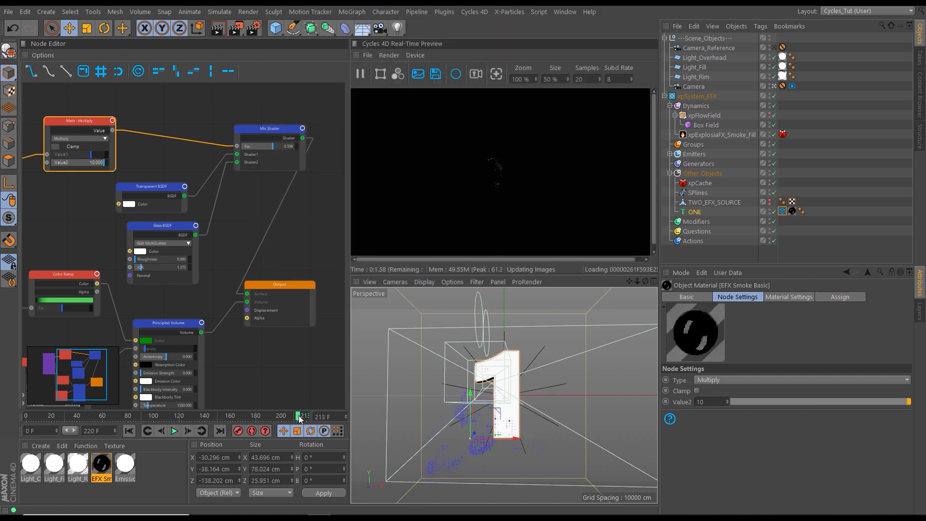
click(299, 417)
drag(301, 420, 303, 420)
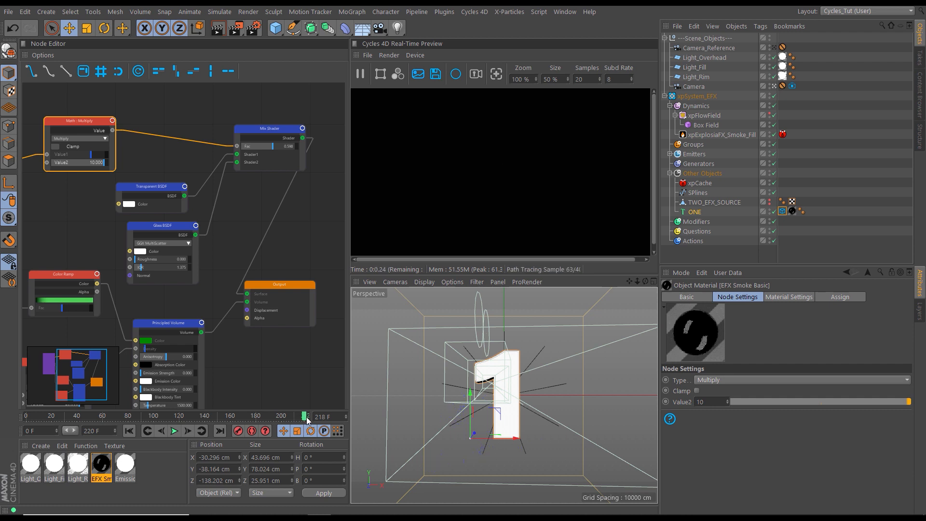
click(253, 27)
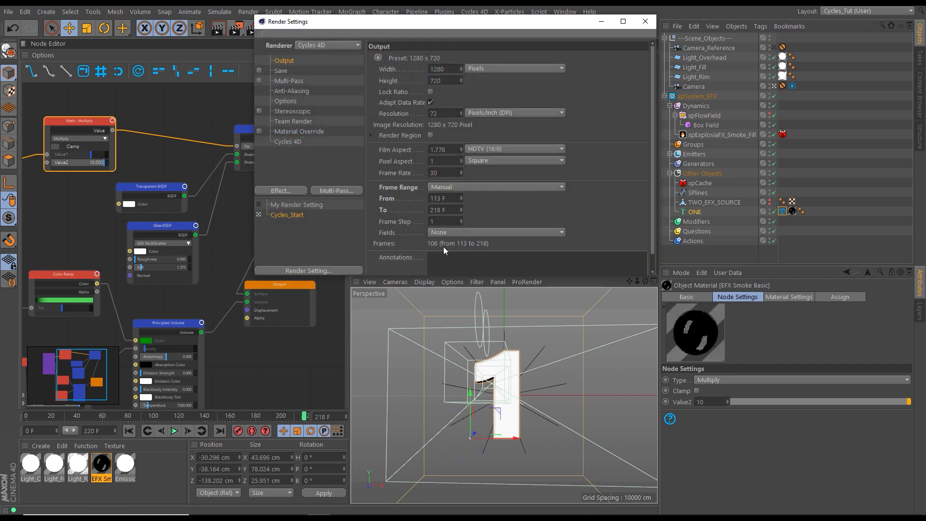
click(645, 22)
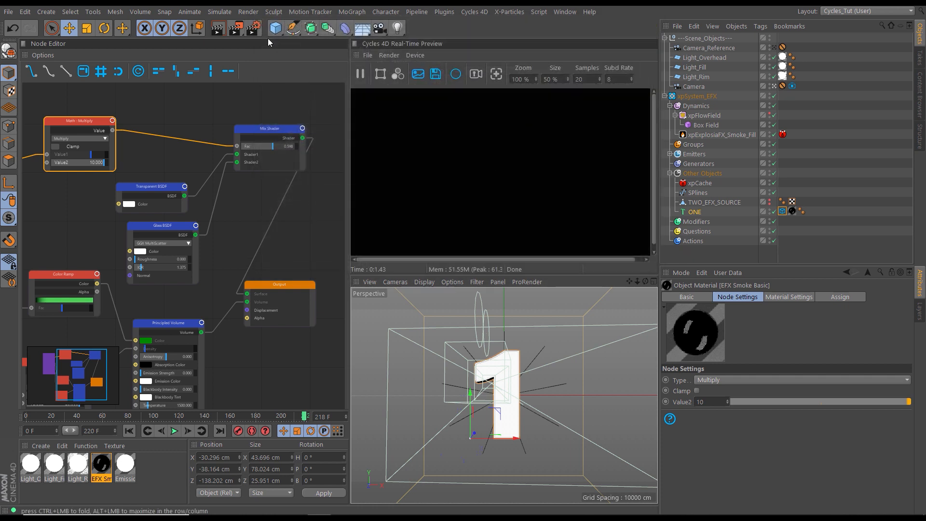
Enable saving of the render output as OpenEXR at 16 Bit/Channel with Alpha Channel included.
click(256, 30)
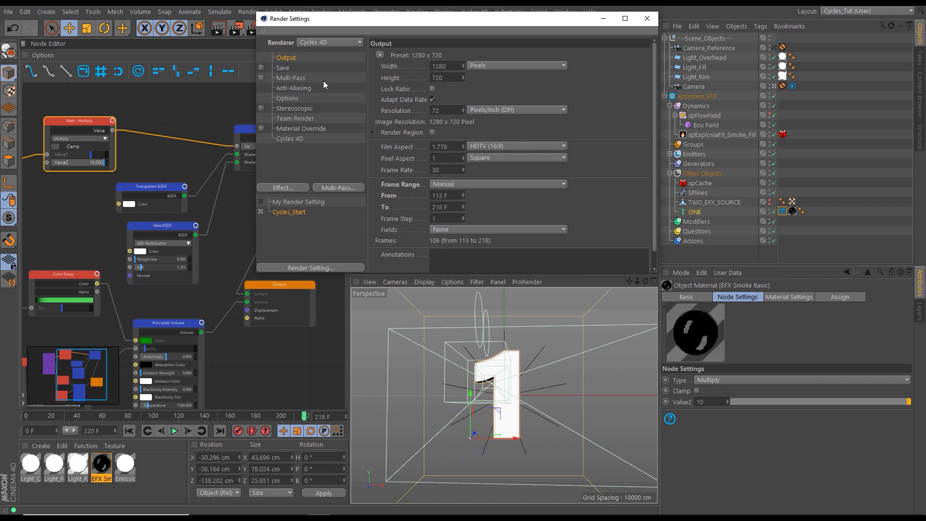
click(283, 68)
click(261, 67)
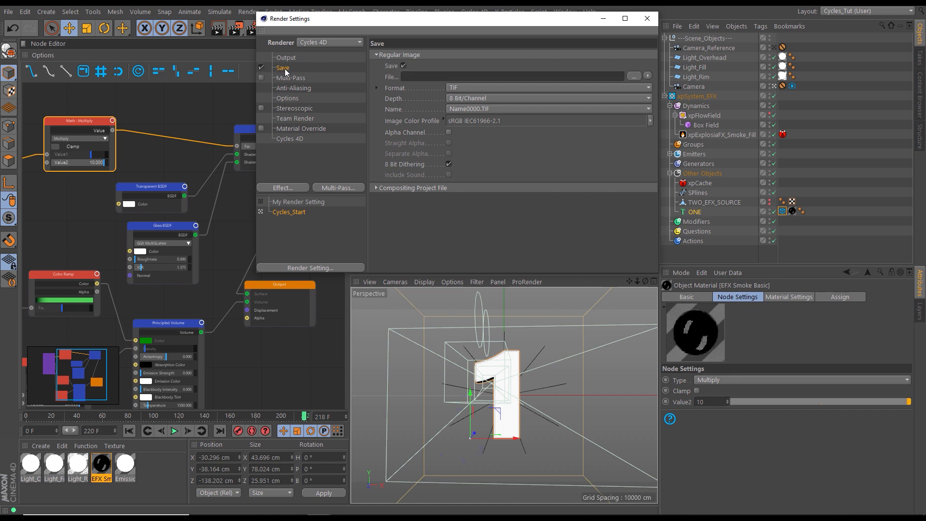
click(462, 90)
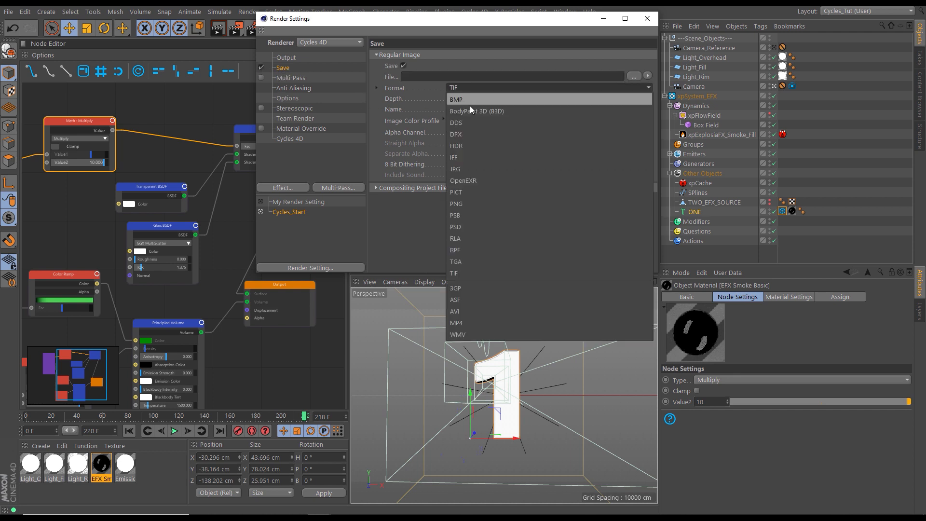
click(470, 182)
click(456, 99)
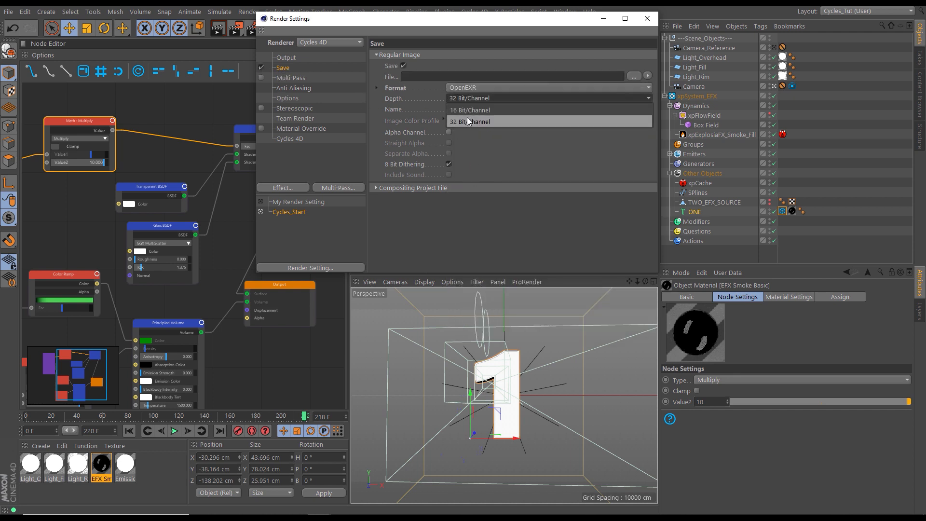
click(466, 113)
click(449, 132)
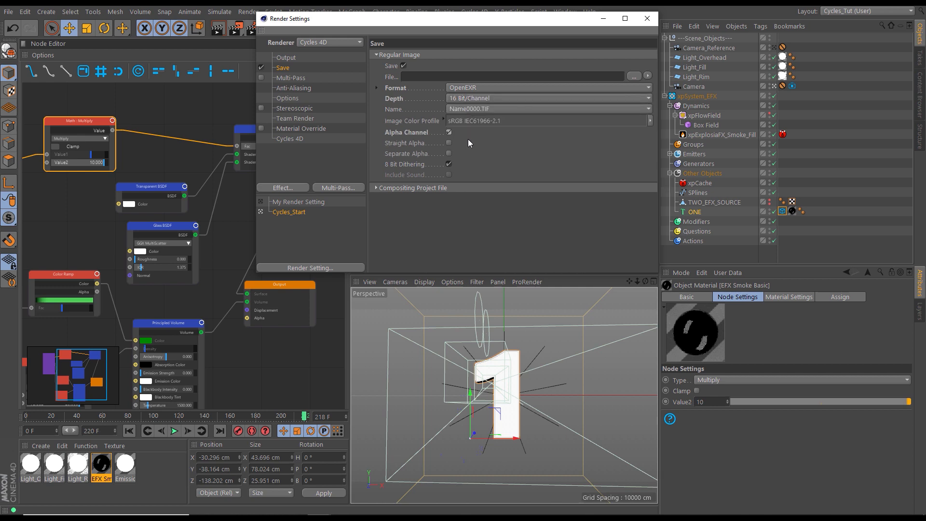
Browse for the output file location to the XP_Countdown_1_smoke folder inside Mograph_Countdown's XP_Countdown_RENDER_BUILDS.
click(633, 75)
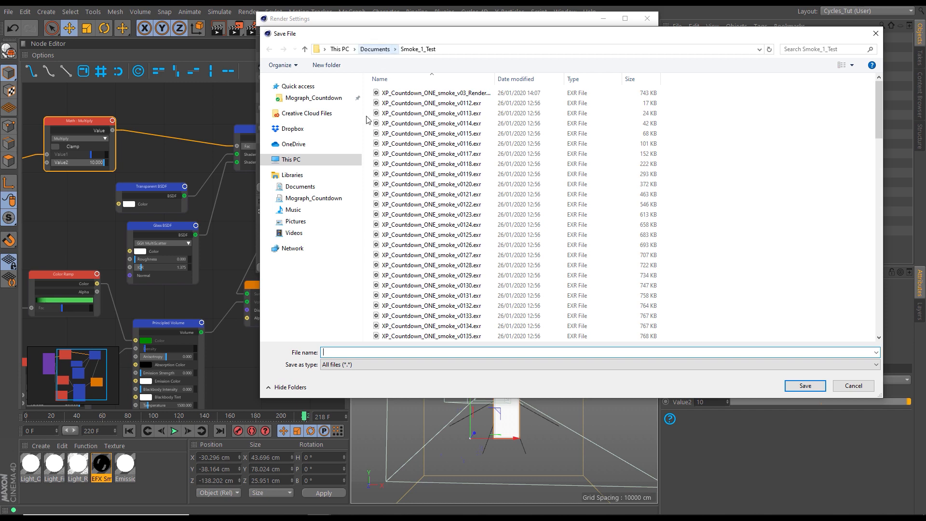
click(300, 187)
click(303, 198)
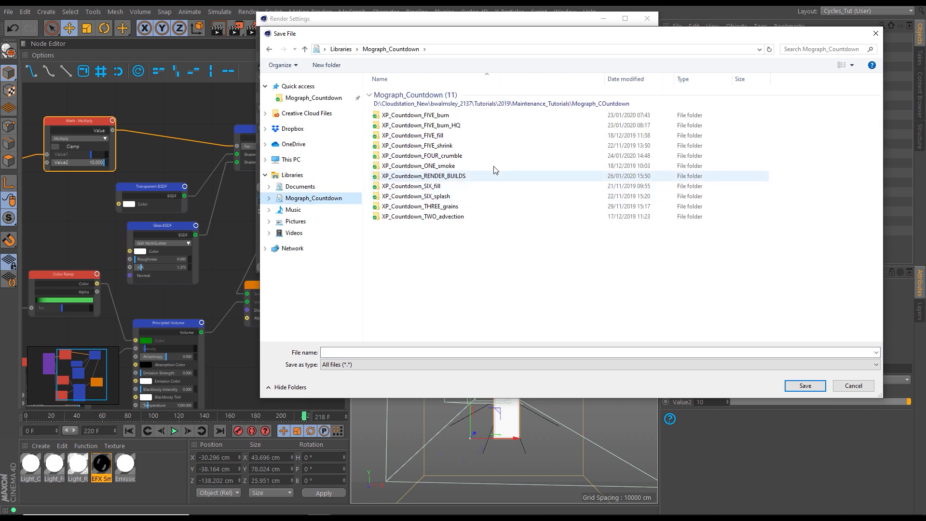
double_click(446, 177)
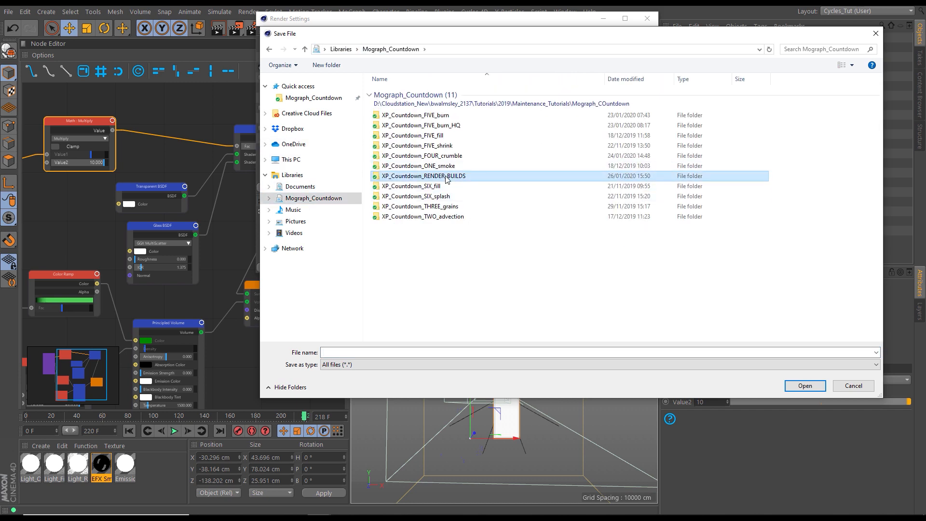
click(432, 94)
double_click(432, 94)
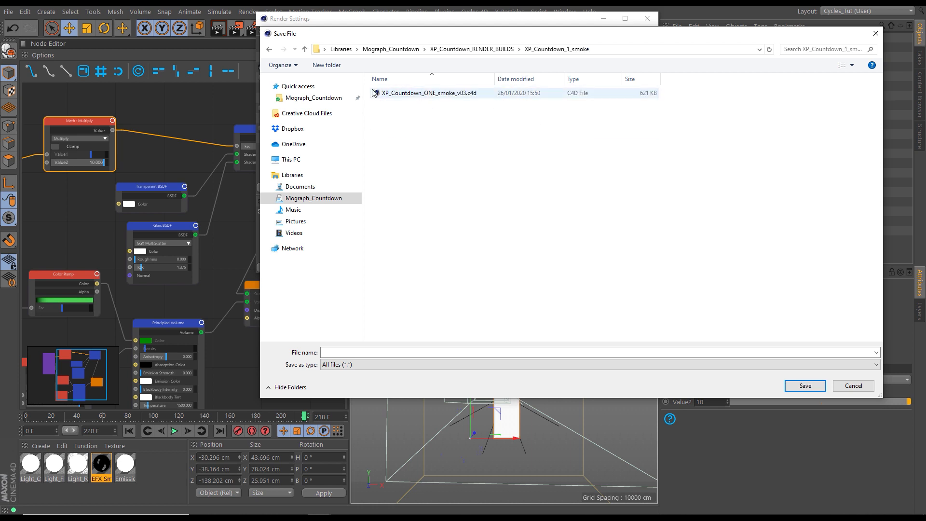
Create a folder named Render, set the output file in it to XP_Countdown_ONE_smoke_v03.c4d, and close the render settings.
click(318, 70)
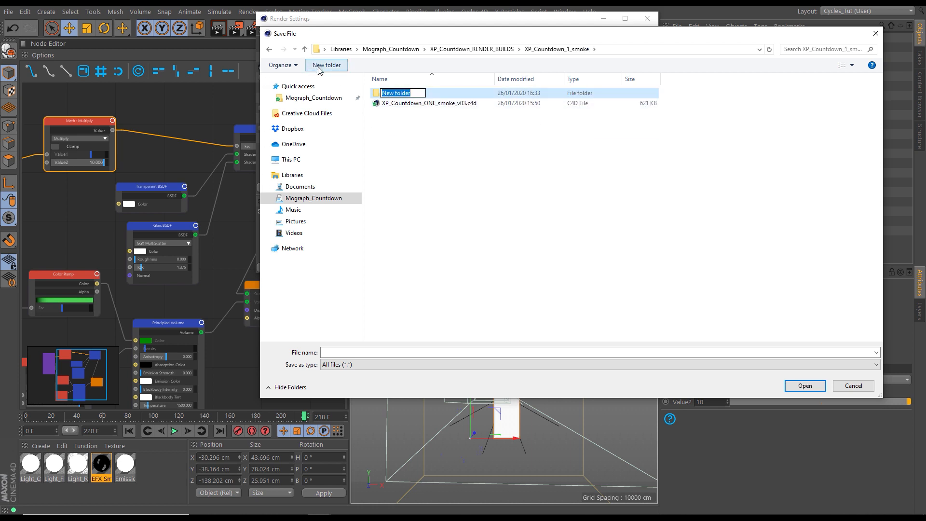
text(Render)
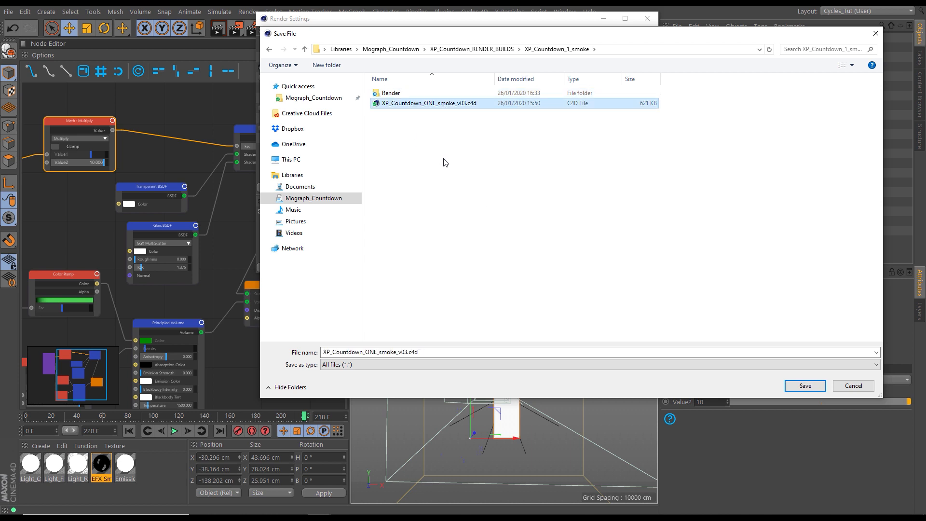
double_click(389, 93)
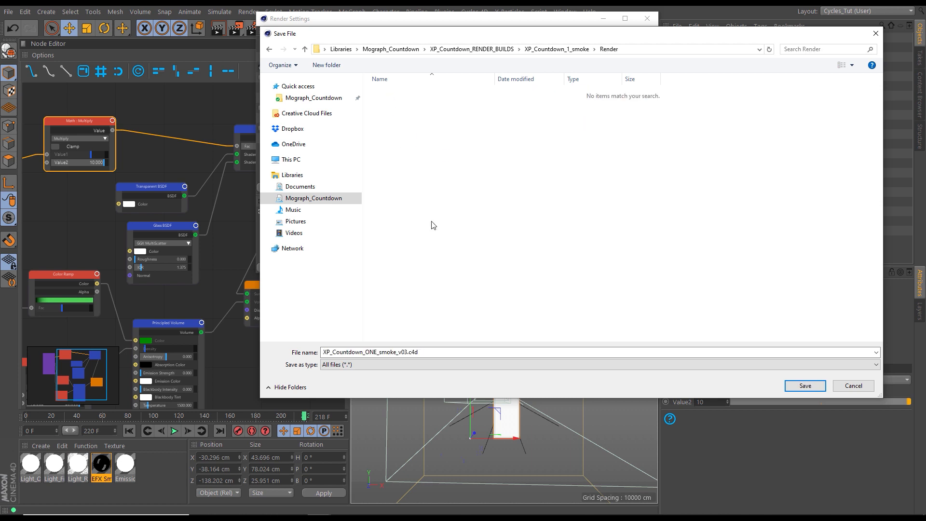
click(805, 385)
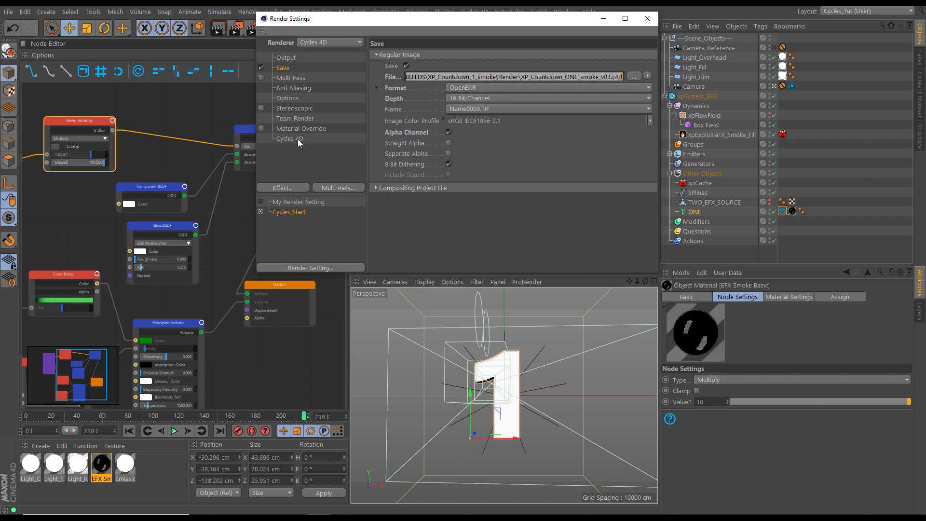
click(647, 19)
Save the project as a new file named XP_Countdown_ONE_smoke_v03_RenderSettings.c4d in the XP_Countdown_1_smoke folder.
click(8, 12)
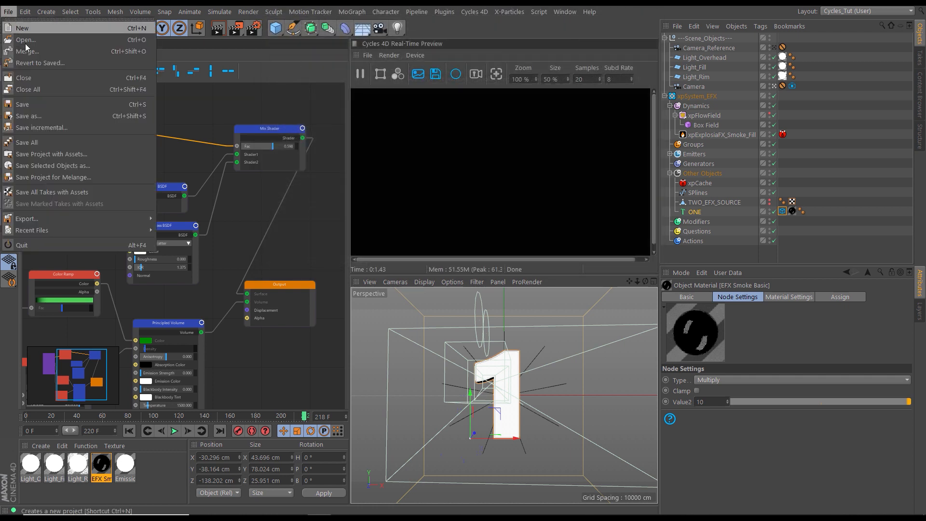
click(39, 115)
click(182, 84)
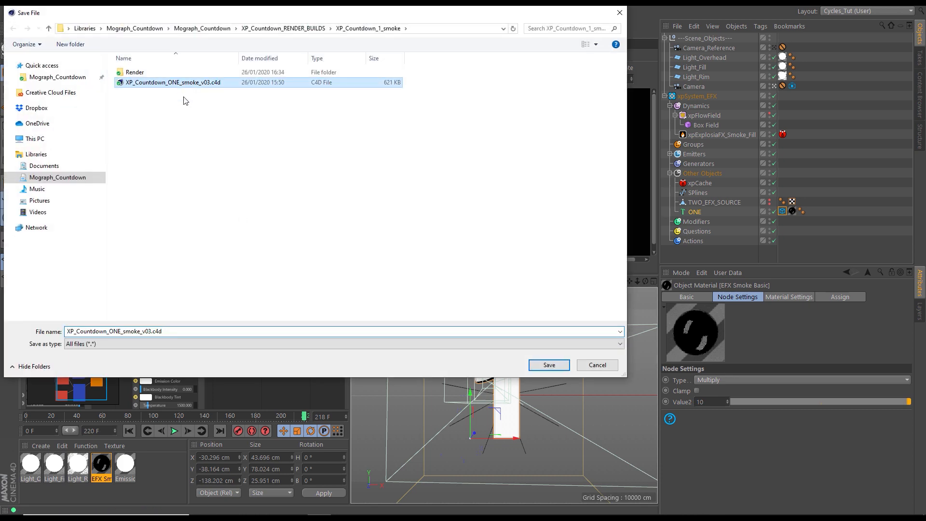
click(152, 331)
click(152, 332)
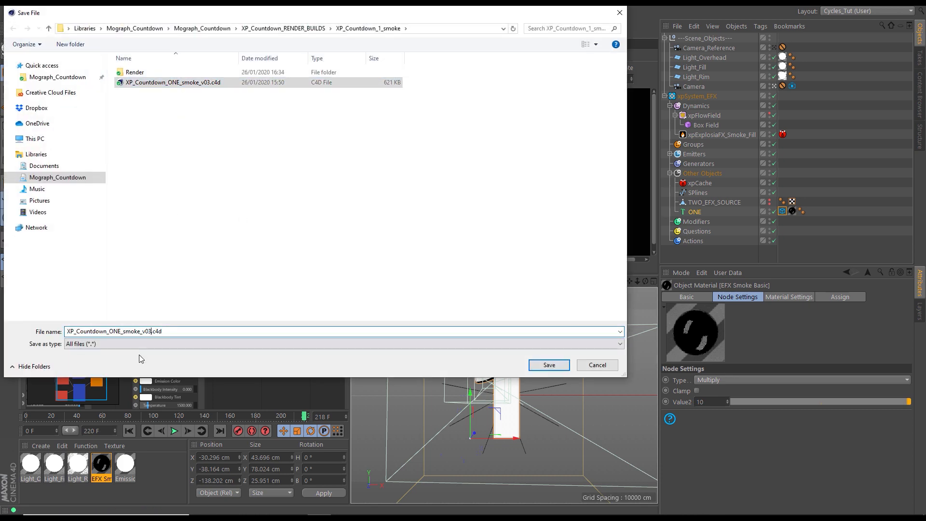
text(_RenderSettings)
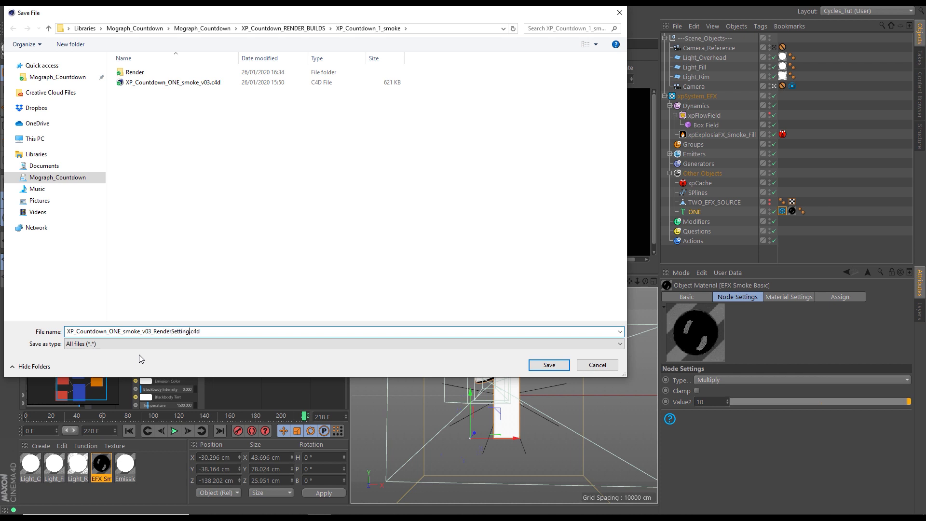
click(549, 365)
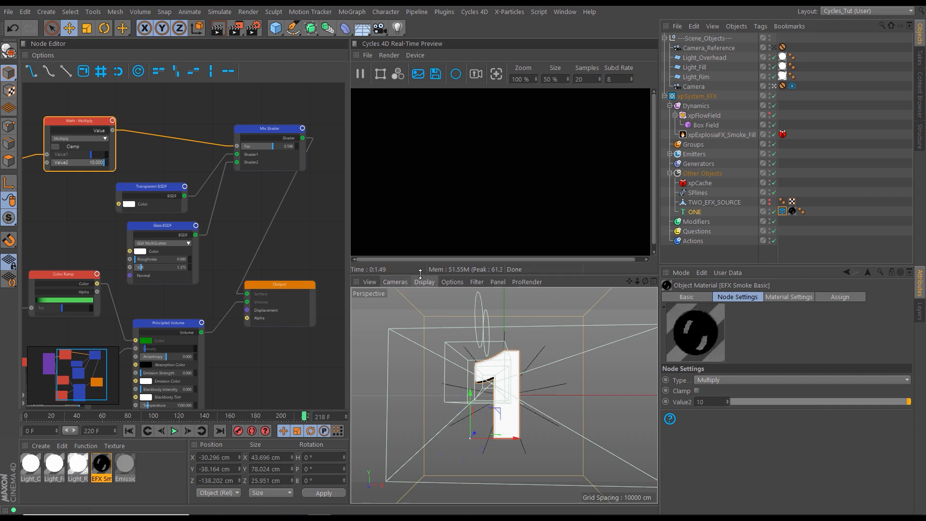
Render the animation to the Picture Viewer and review it by scrubbing from frame 154 back to 113 and playing it.
click(236, 30)
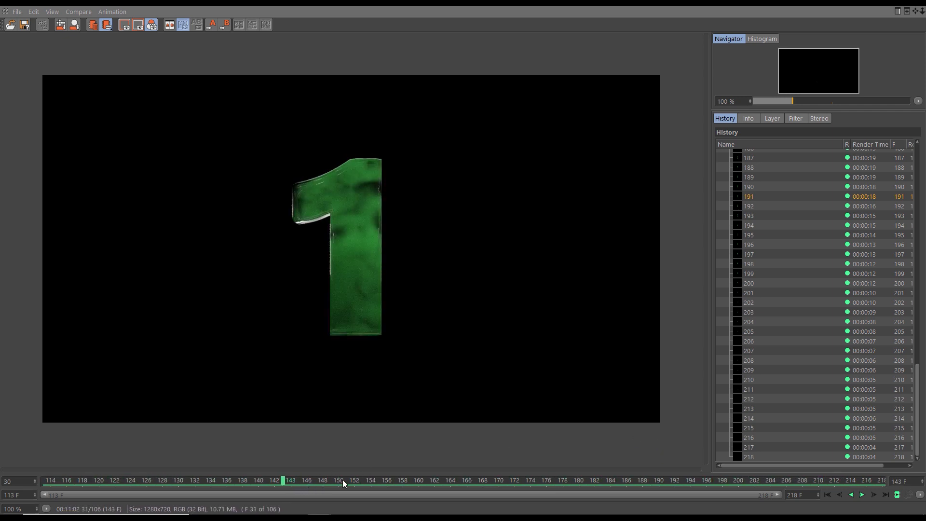
click(371, 481)
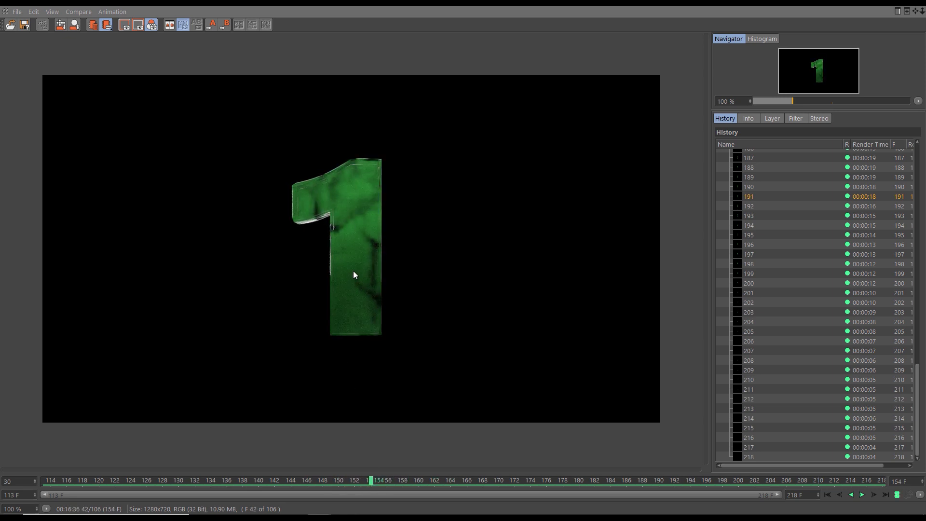
drag(372, 482, 43, 480)
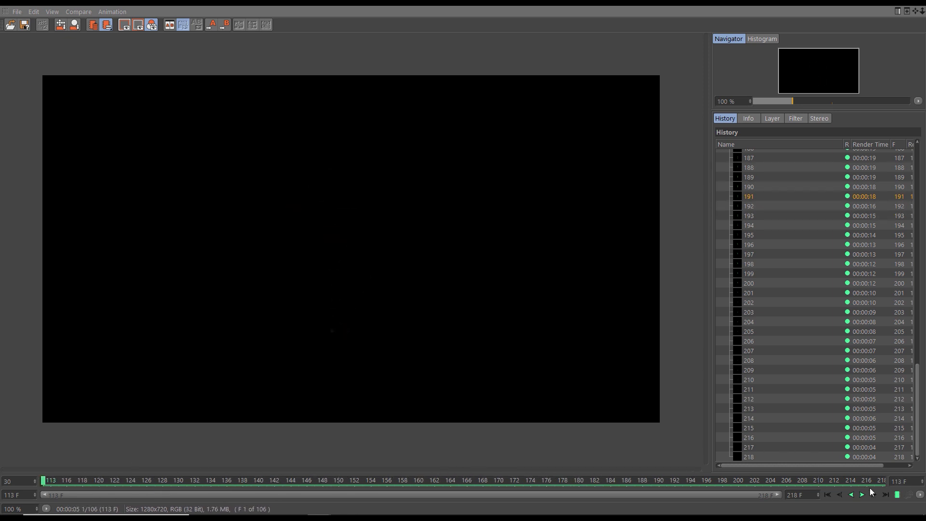
click(895, 496)
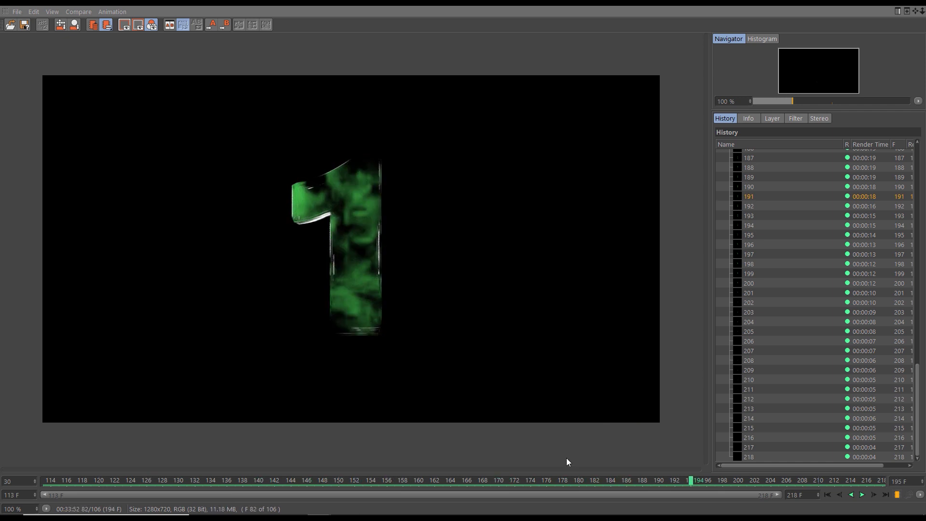